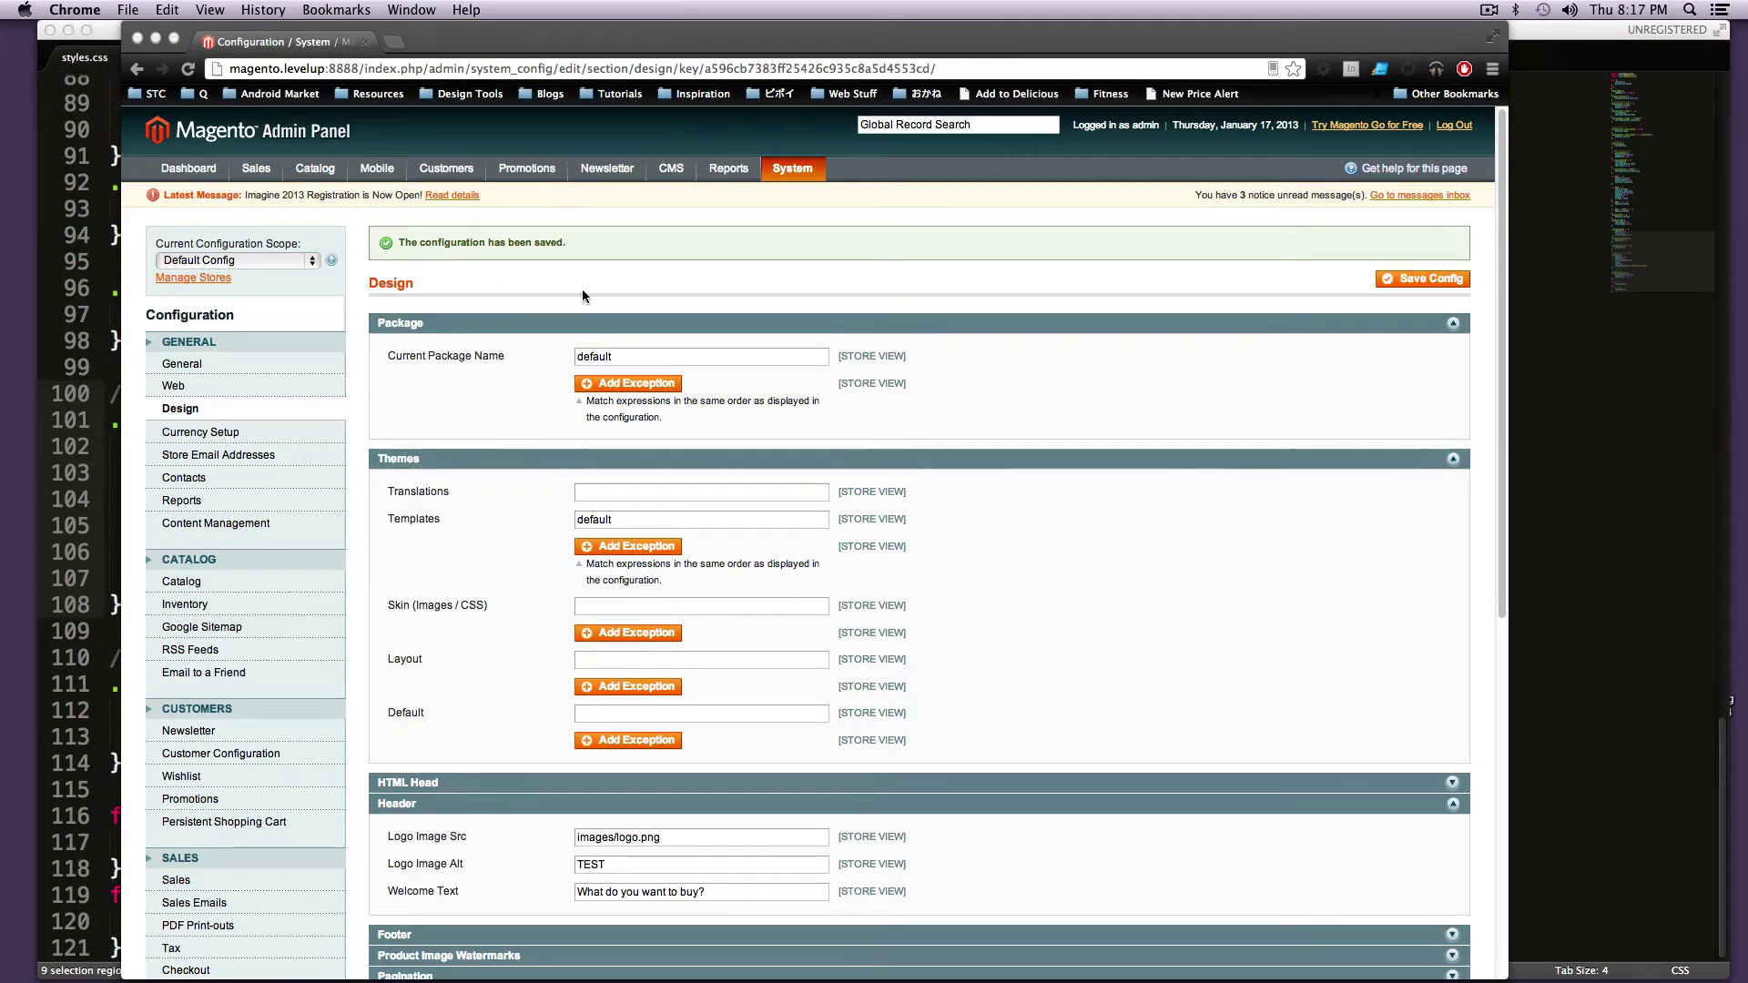
- Load the storefront at magento.levelup:8888 in a new browser tab next to the admin
double_click(594, 356)
click(603, 517)
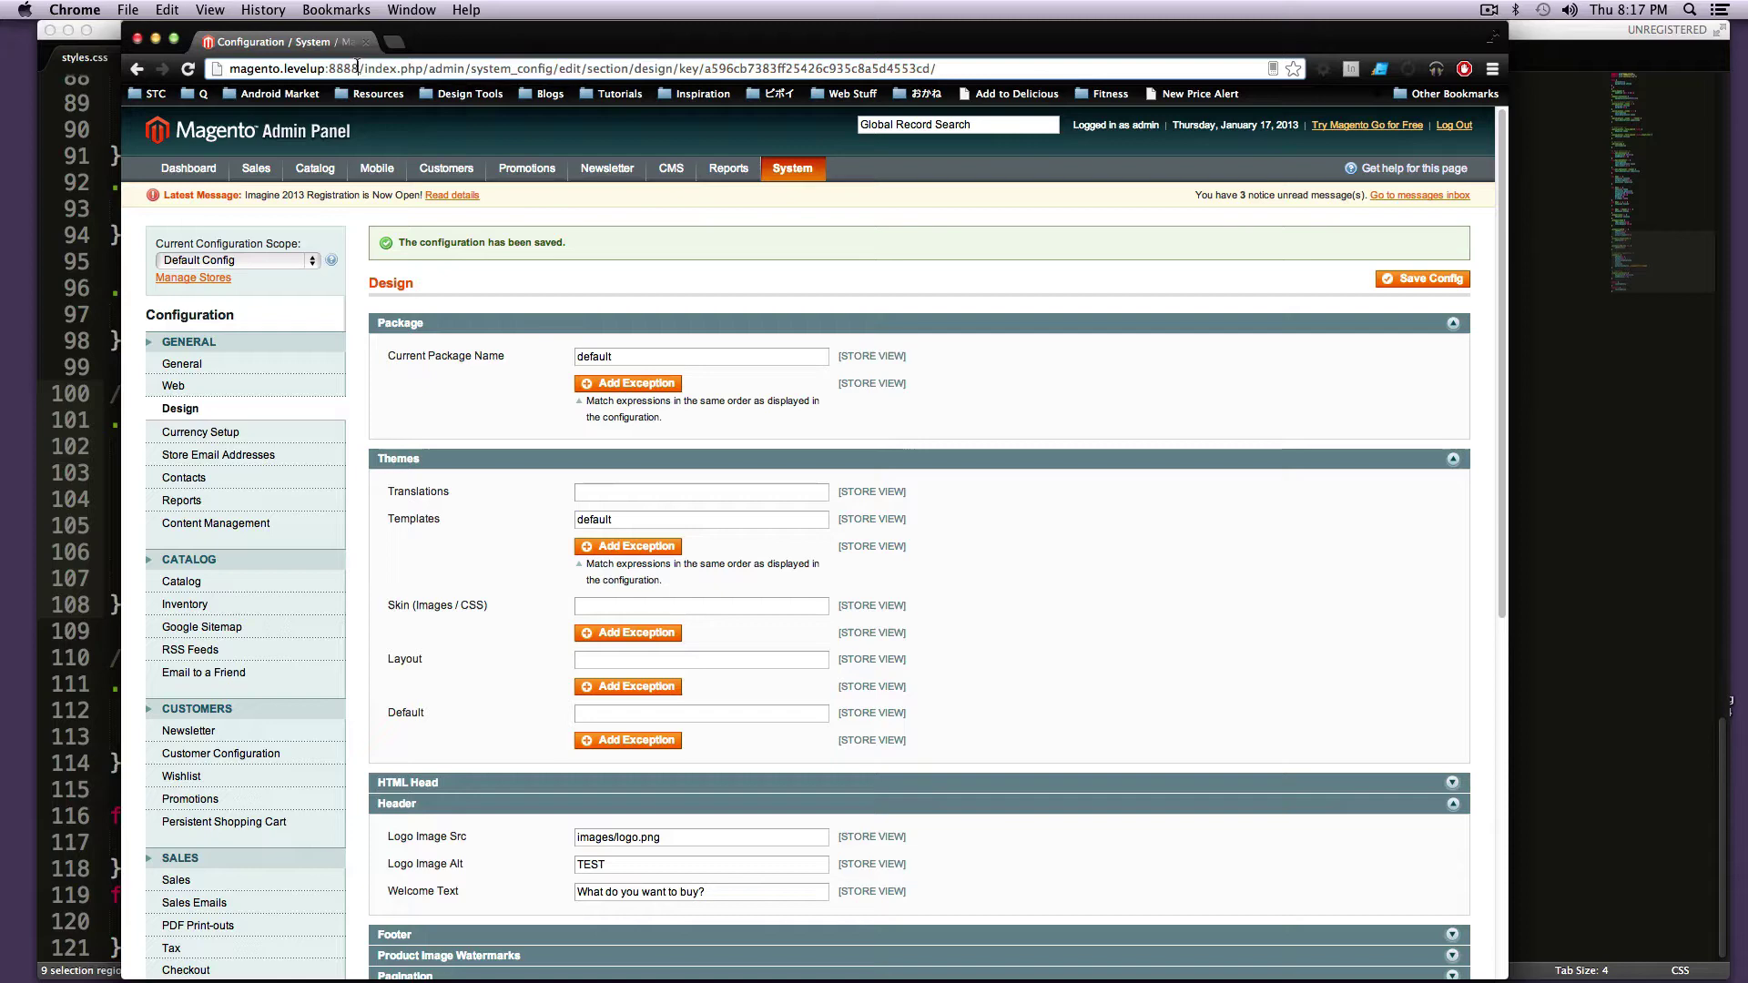
drag(358, 68, 230, 68)
key(super+c)
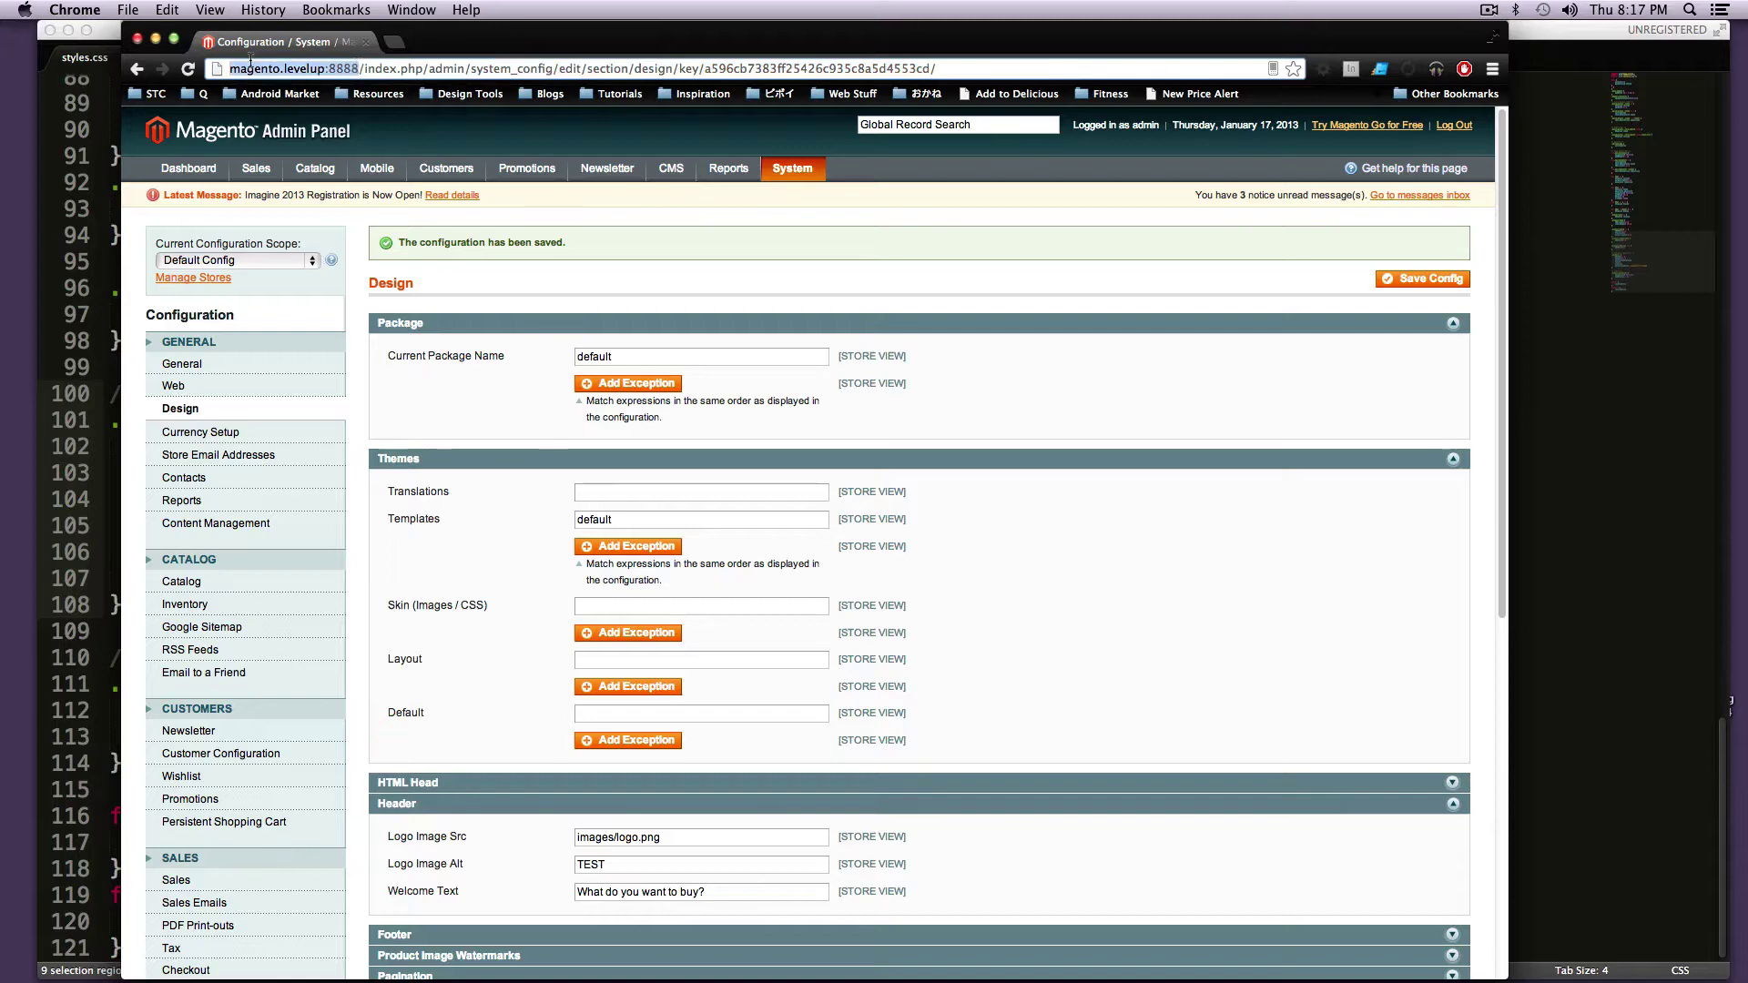
click(393, 41)
key(super+v)
key(Return)
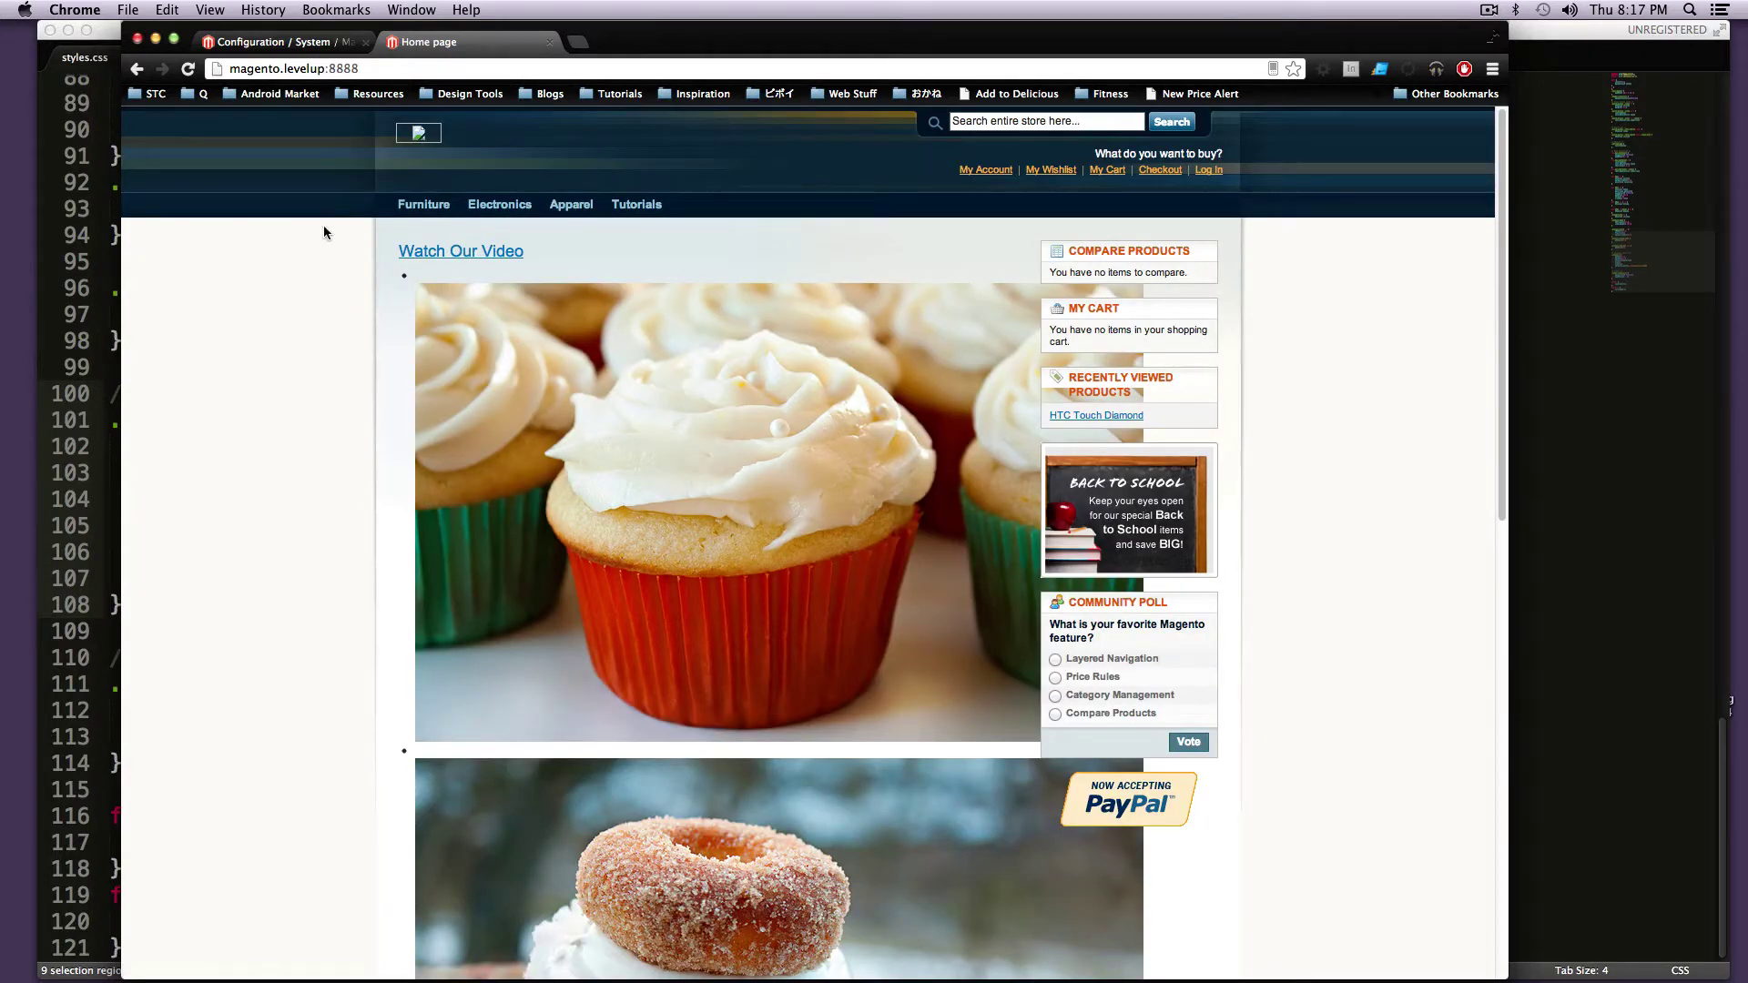
click(187, 68)
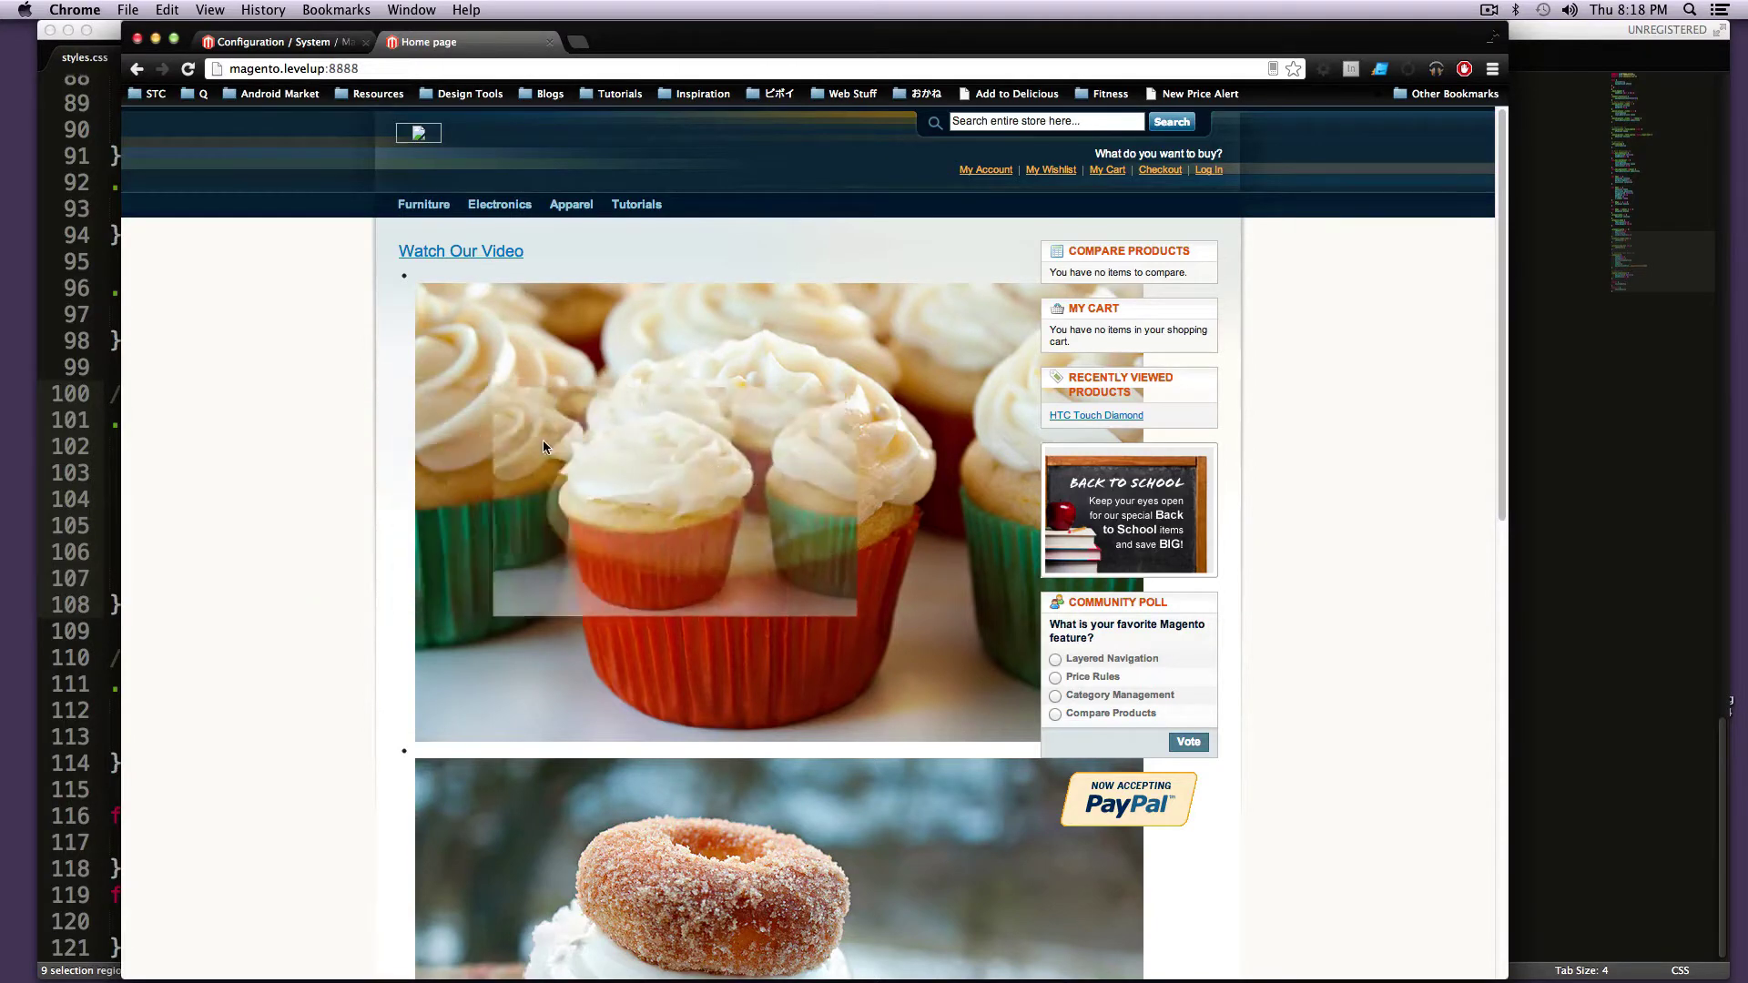
scroll(426, 448, down, 15)
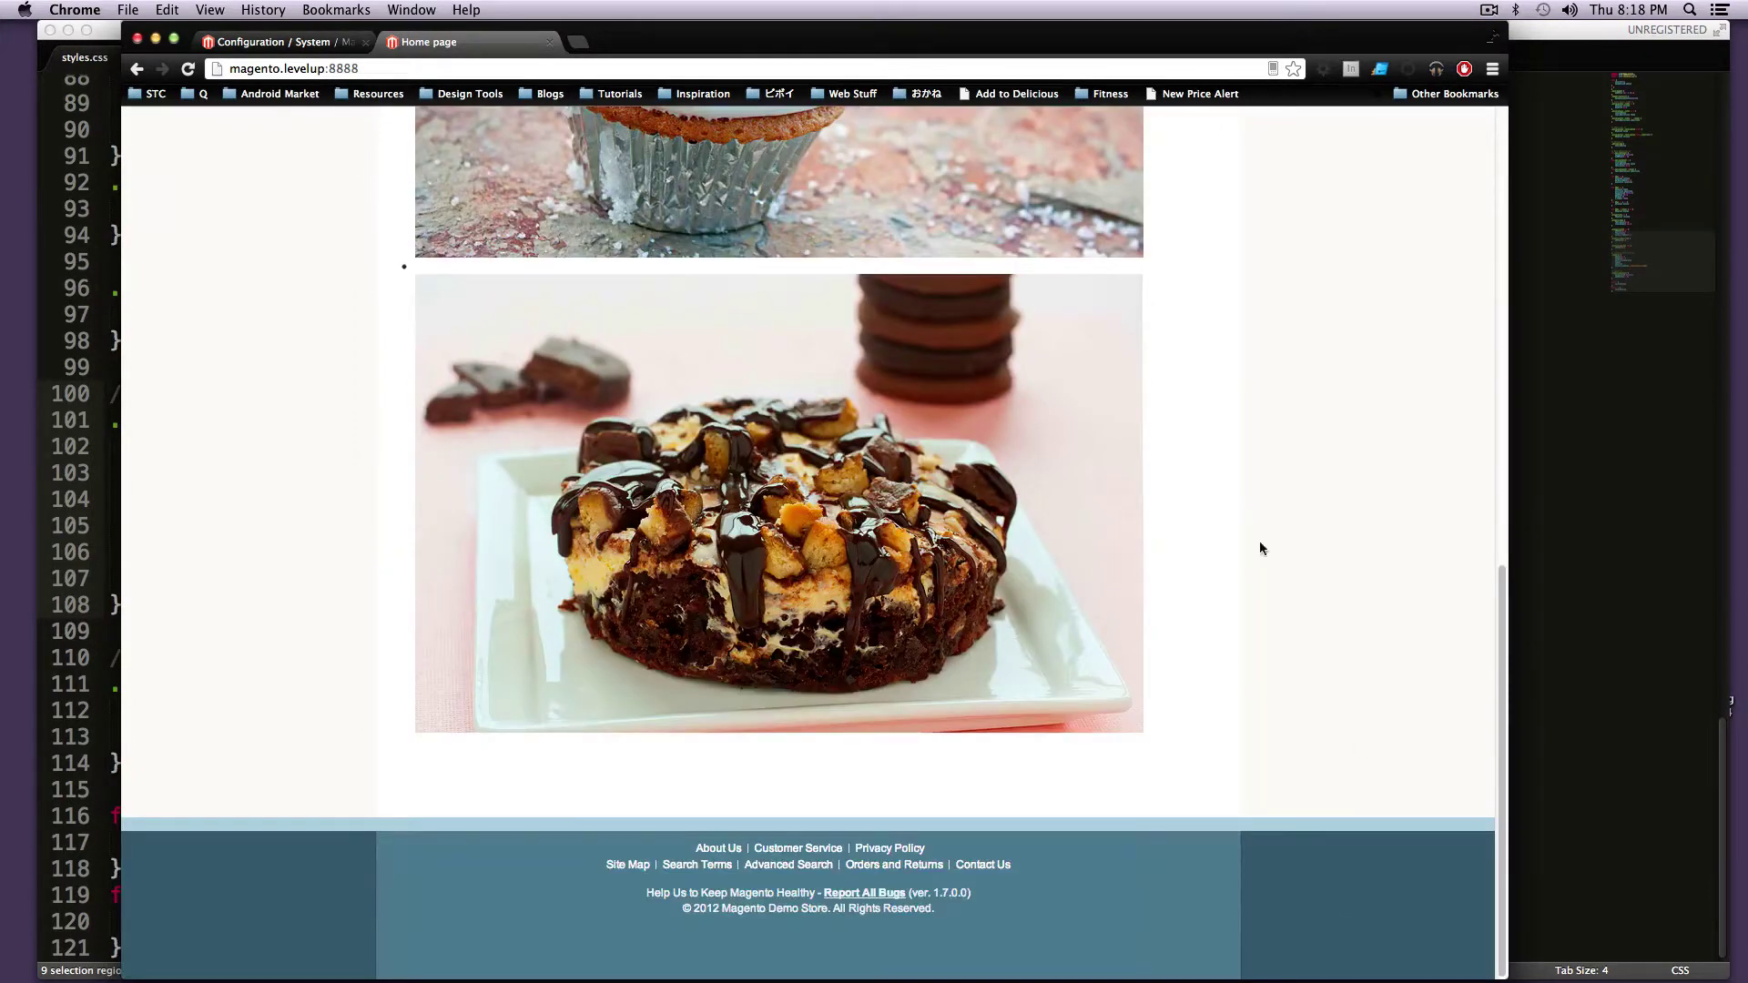
scroll(810, 515, up, 15)
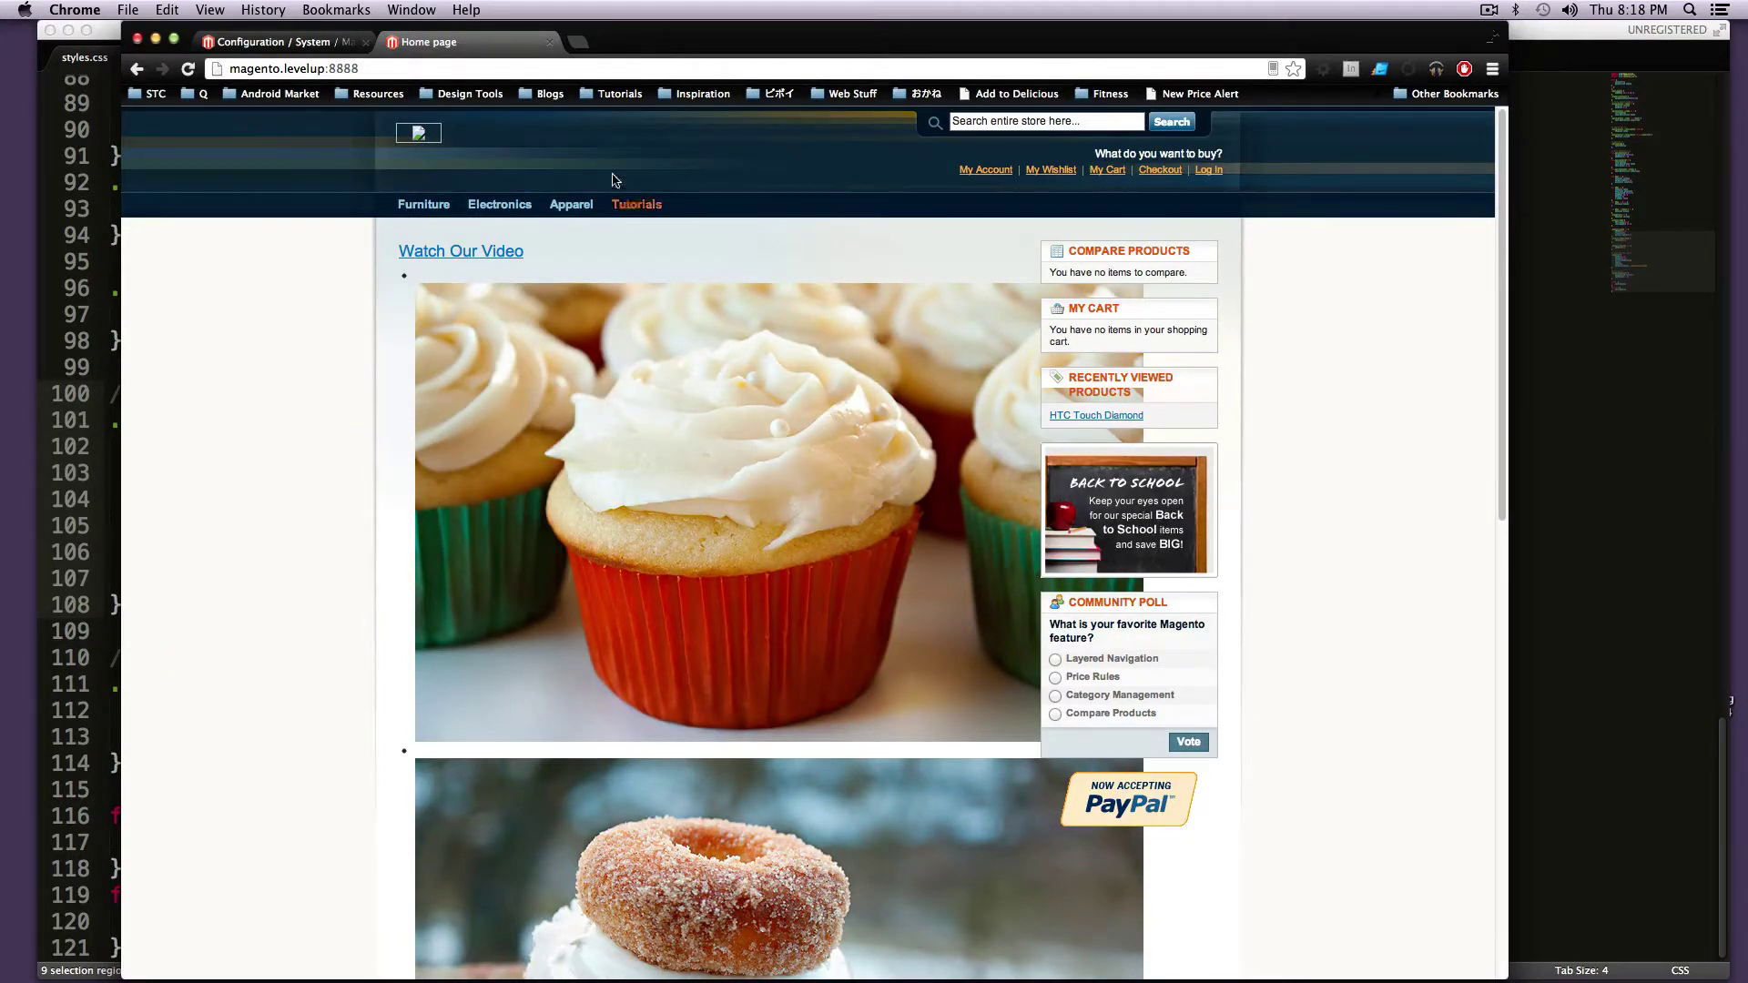
- Browse Electronics > Cell Phones and open the Nokia 2610 Phone product page
mouse_move(500, 206)
click(526, 210)
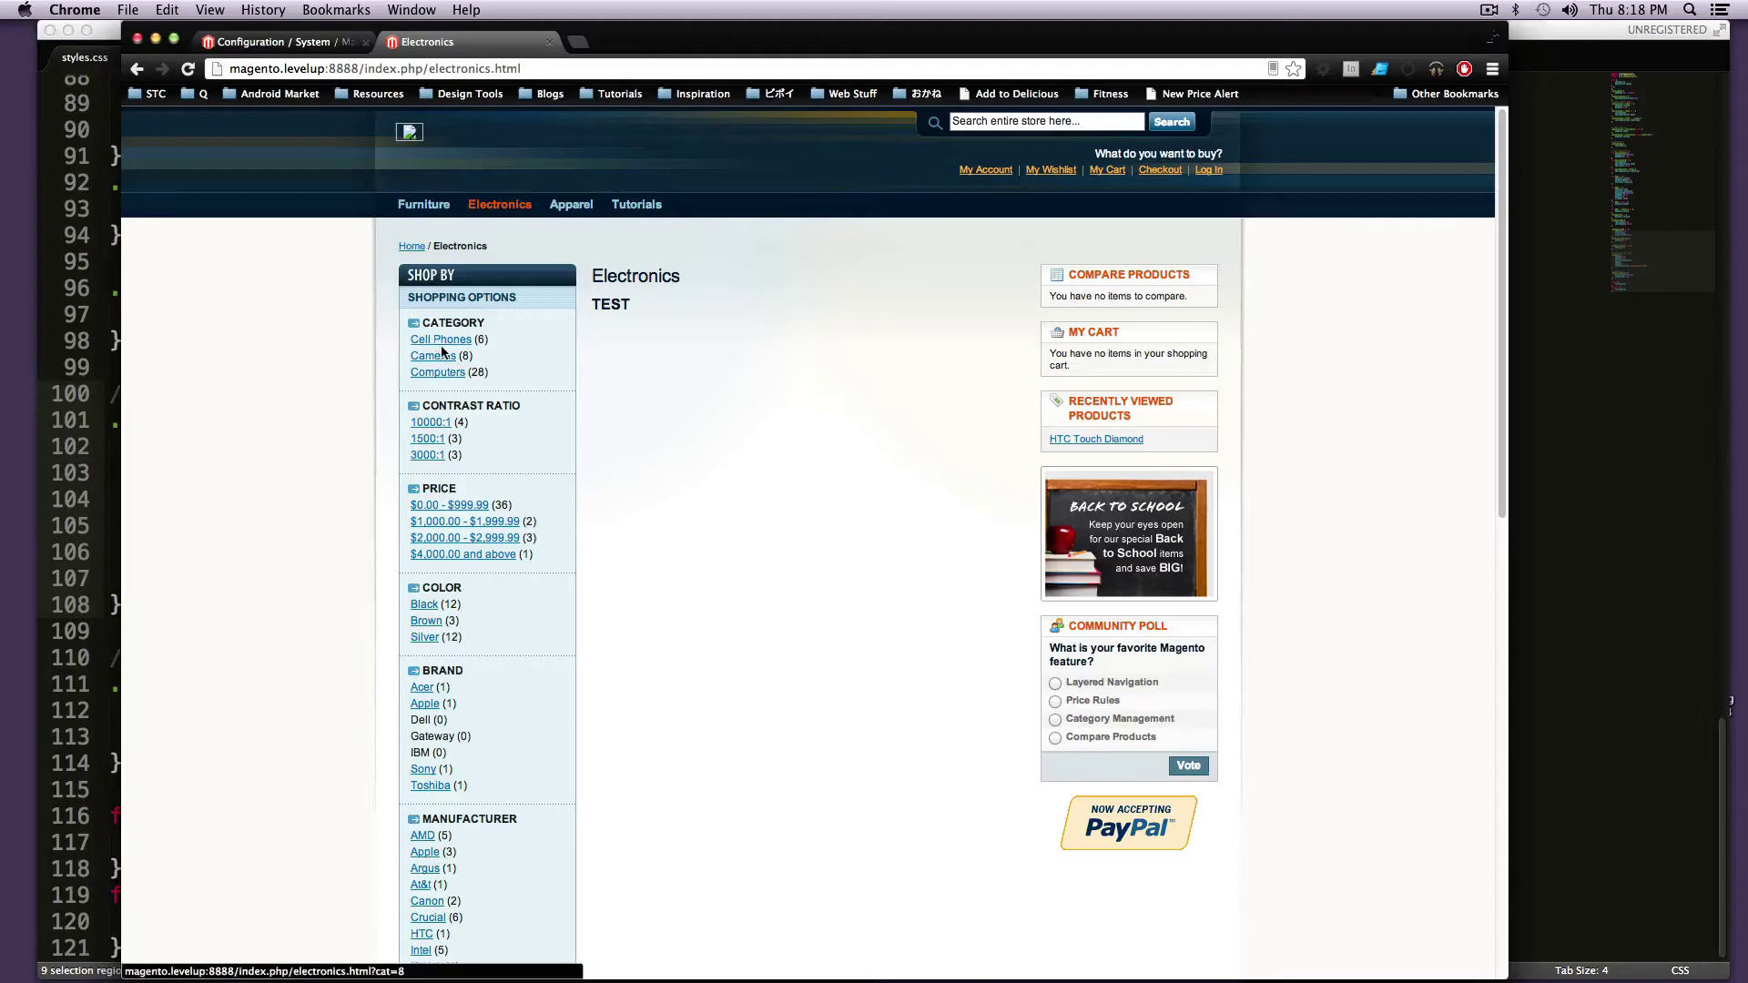
click(446, 355)
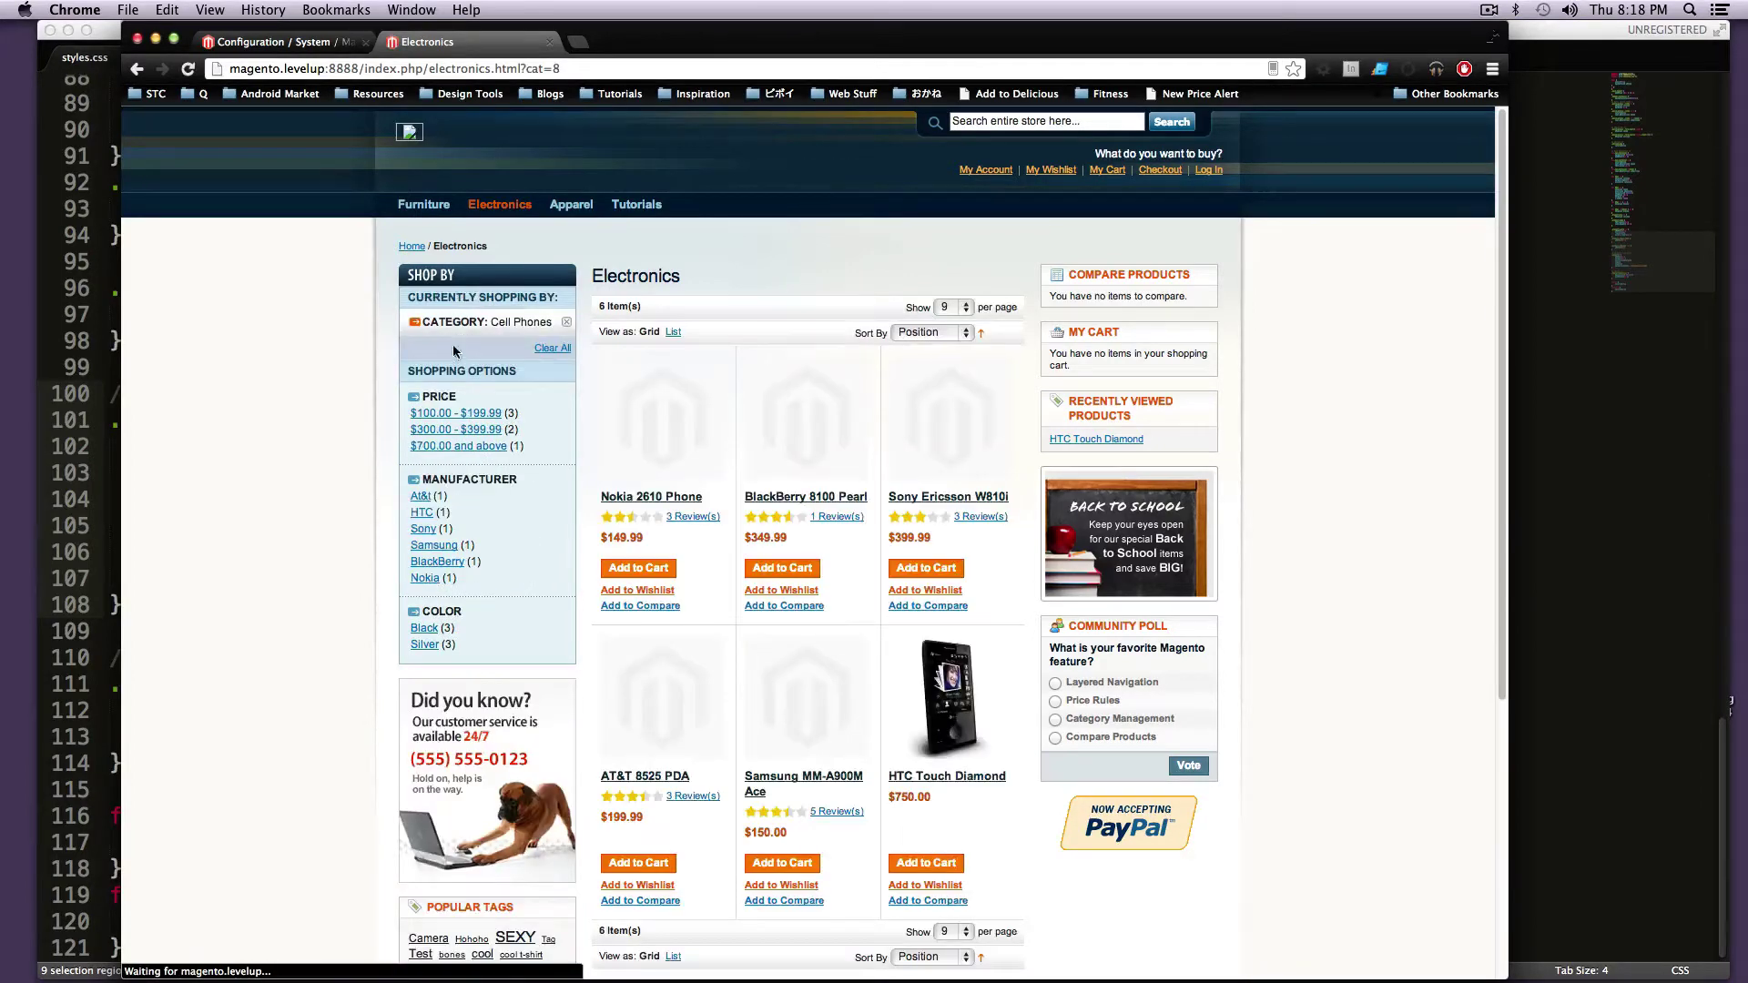
click(353, 45)
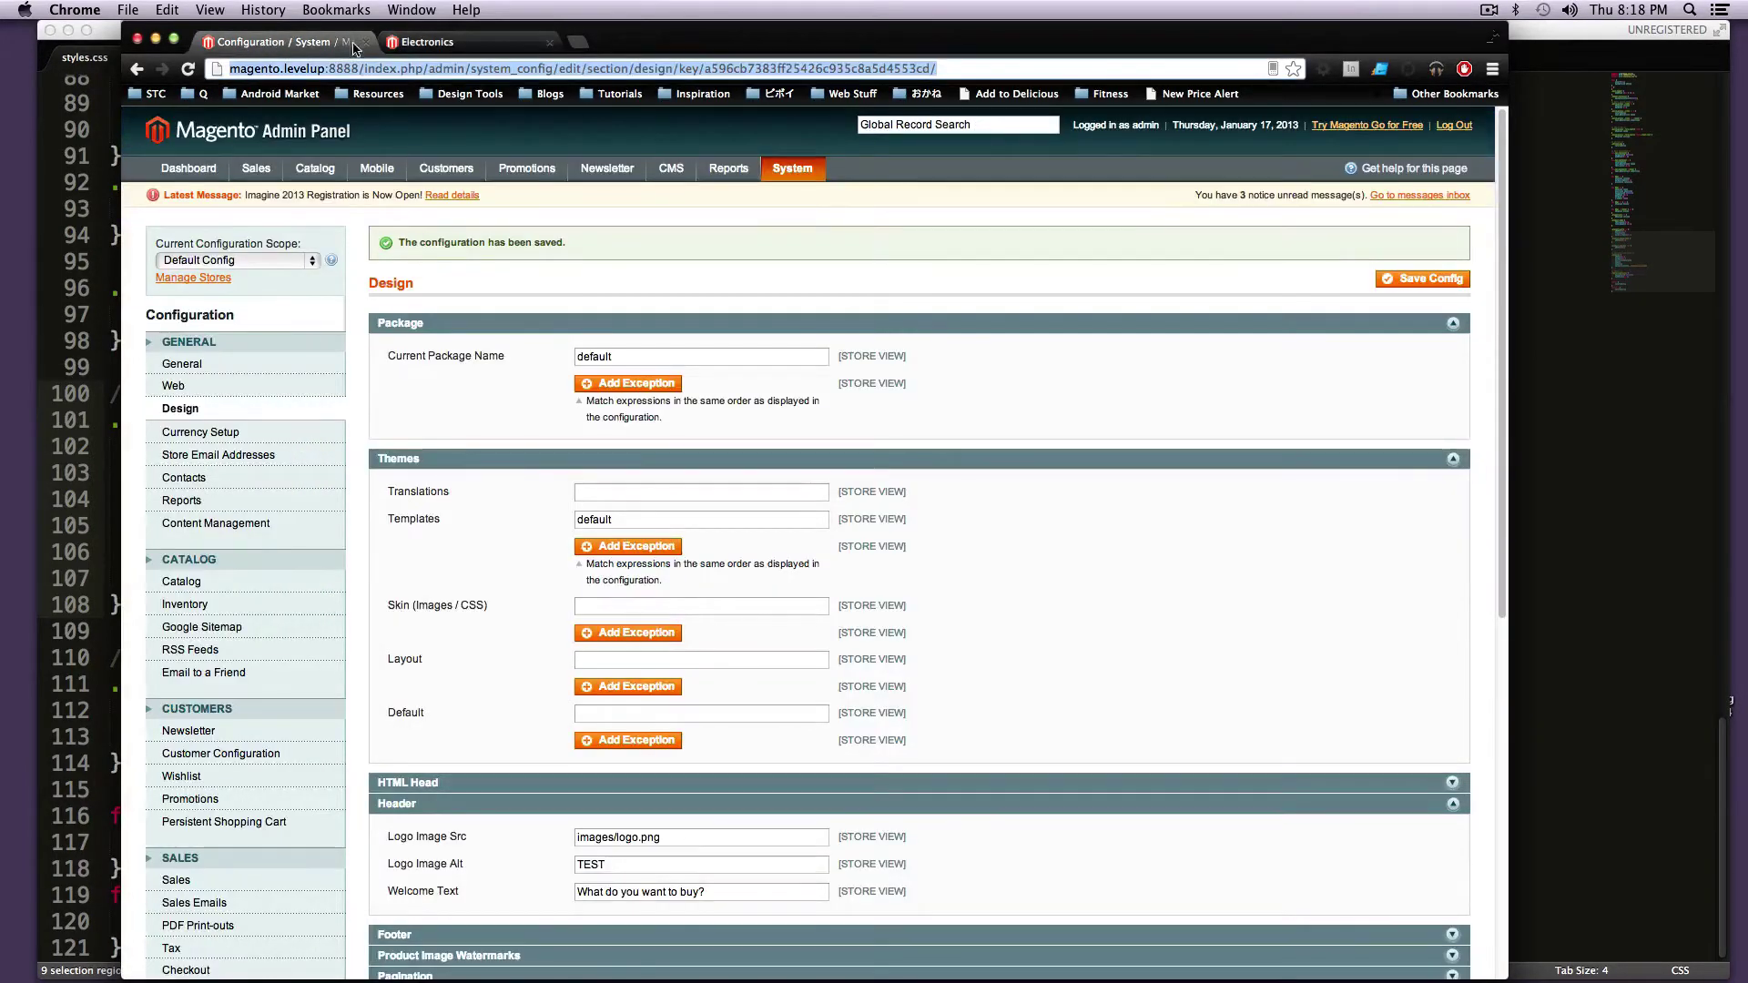
click(460, 43)
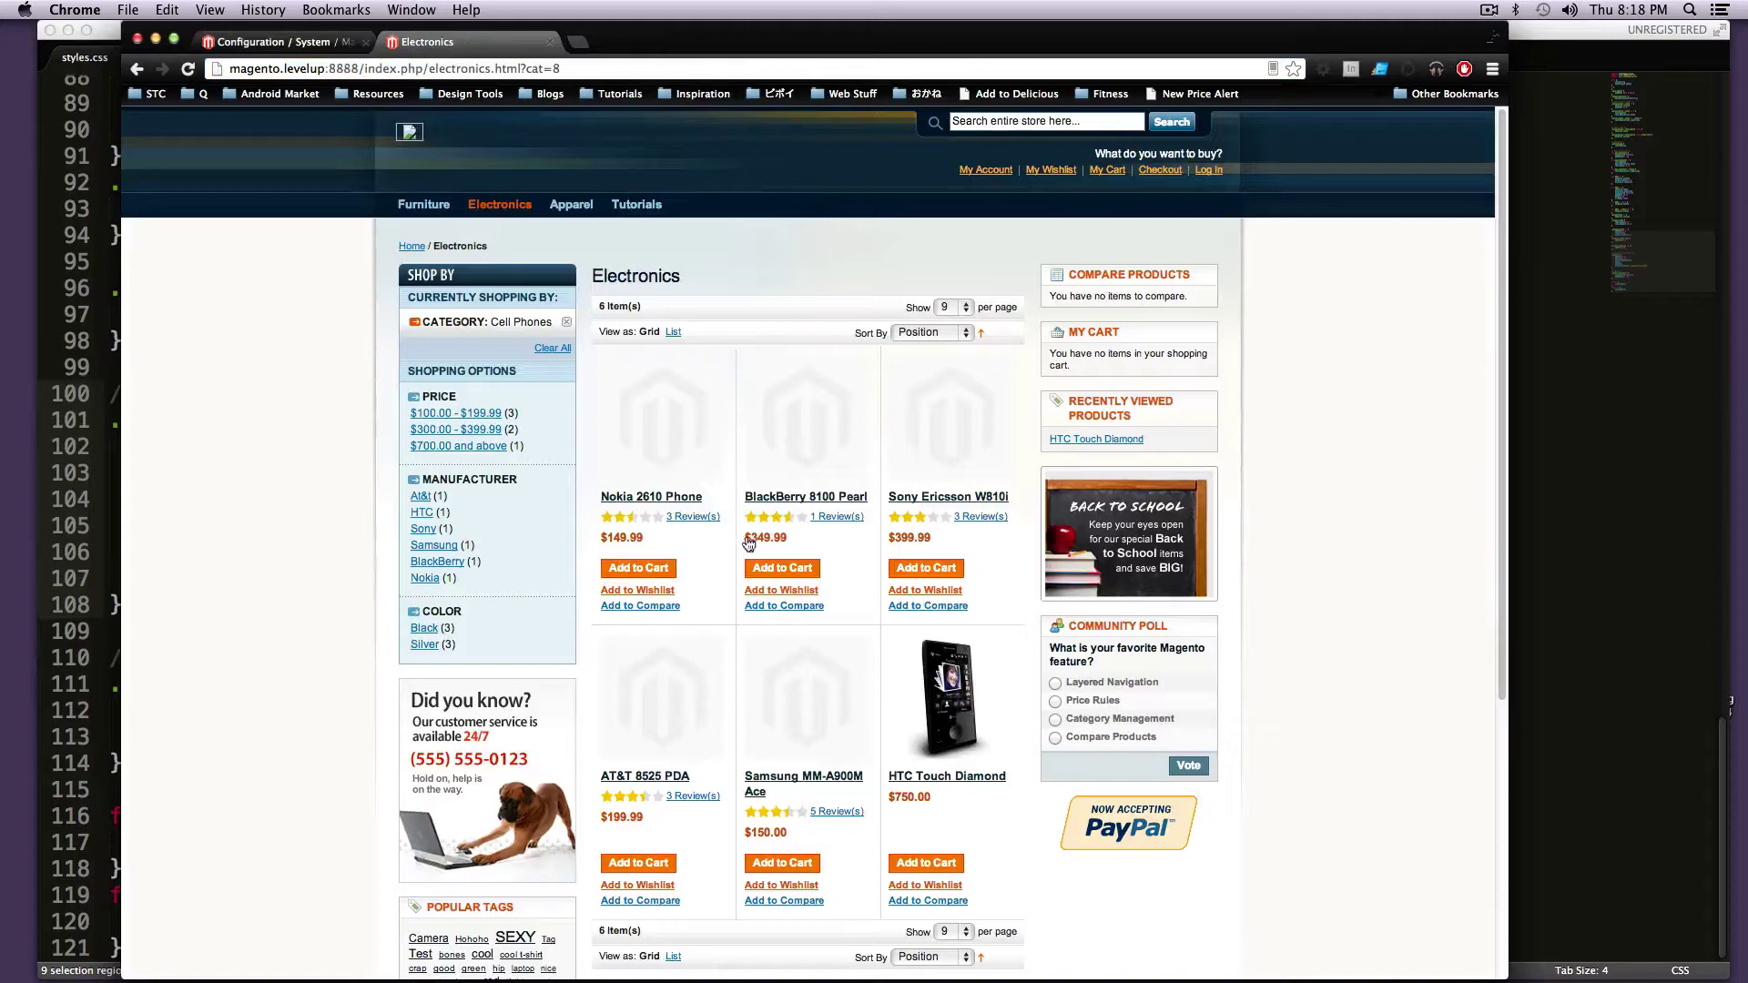
click(643, 498)
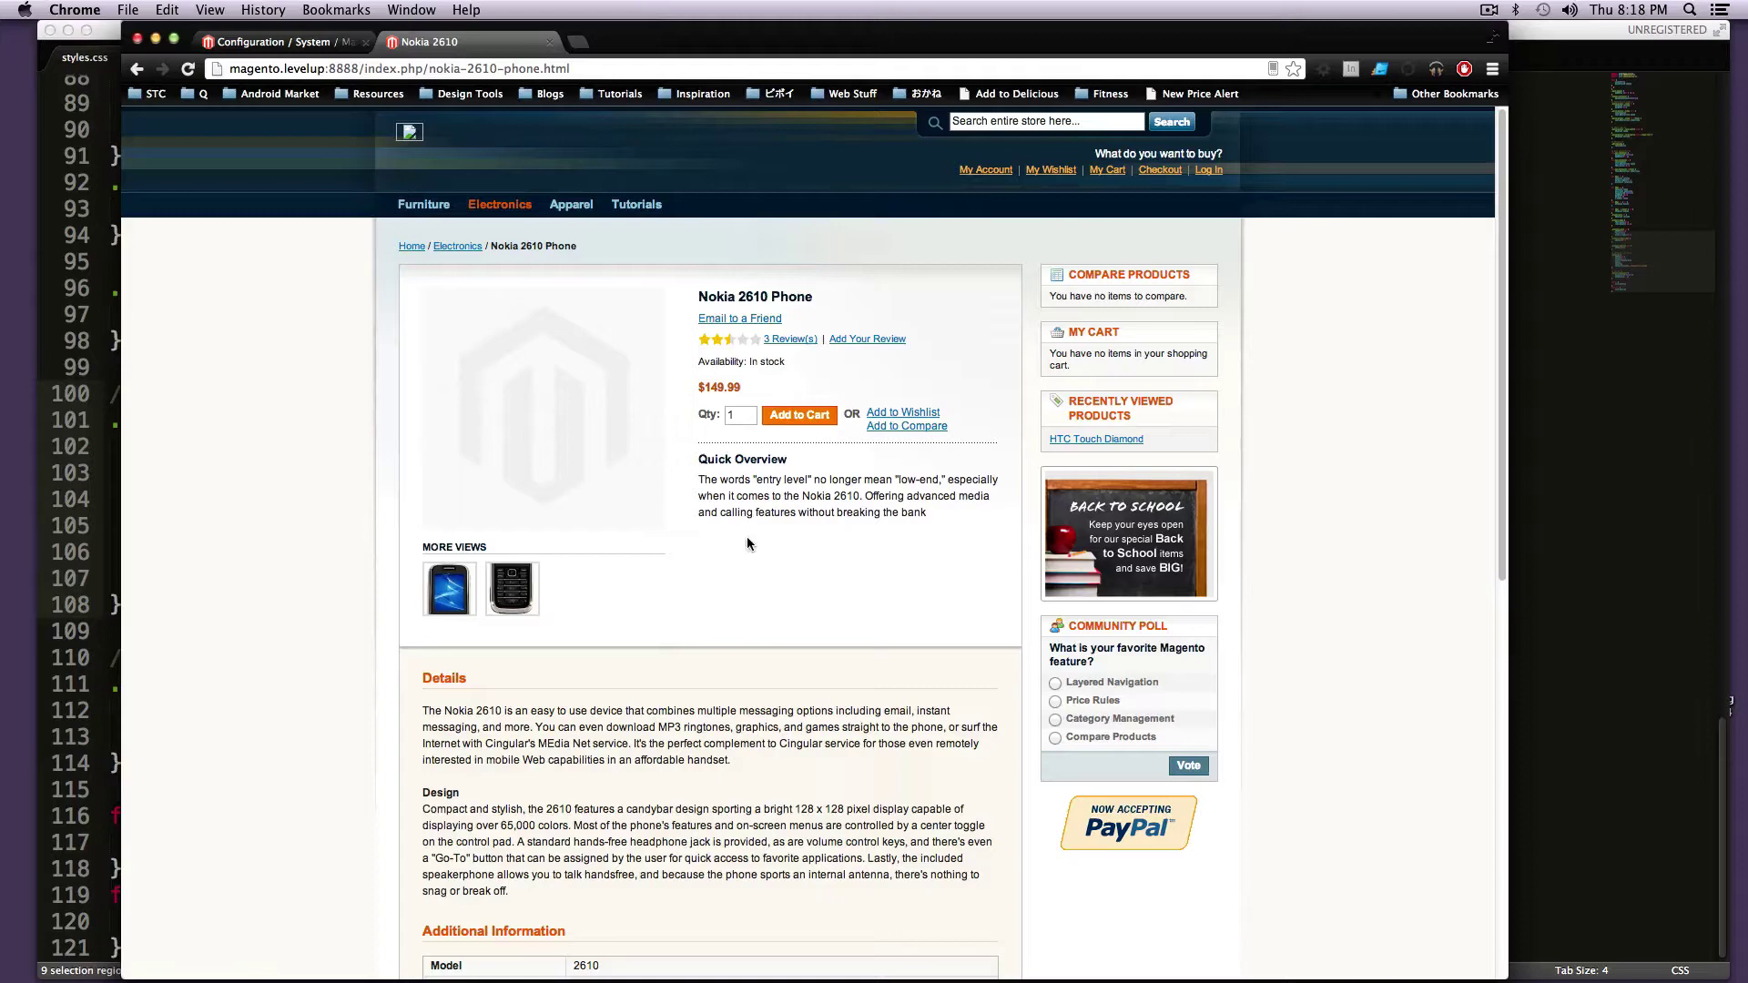
- Review the Nokia 2610 Phone's description, additional information and product tags
scroll(750, 544, down, 2)
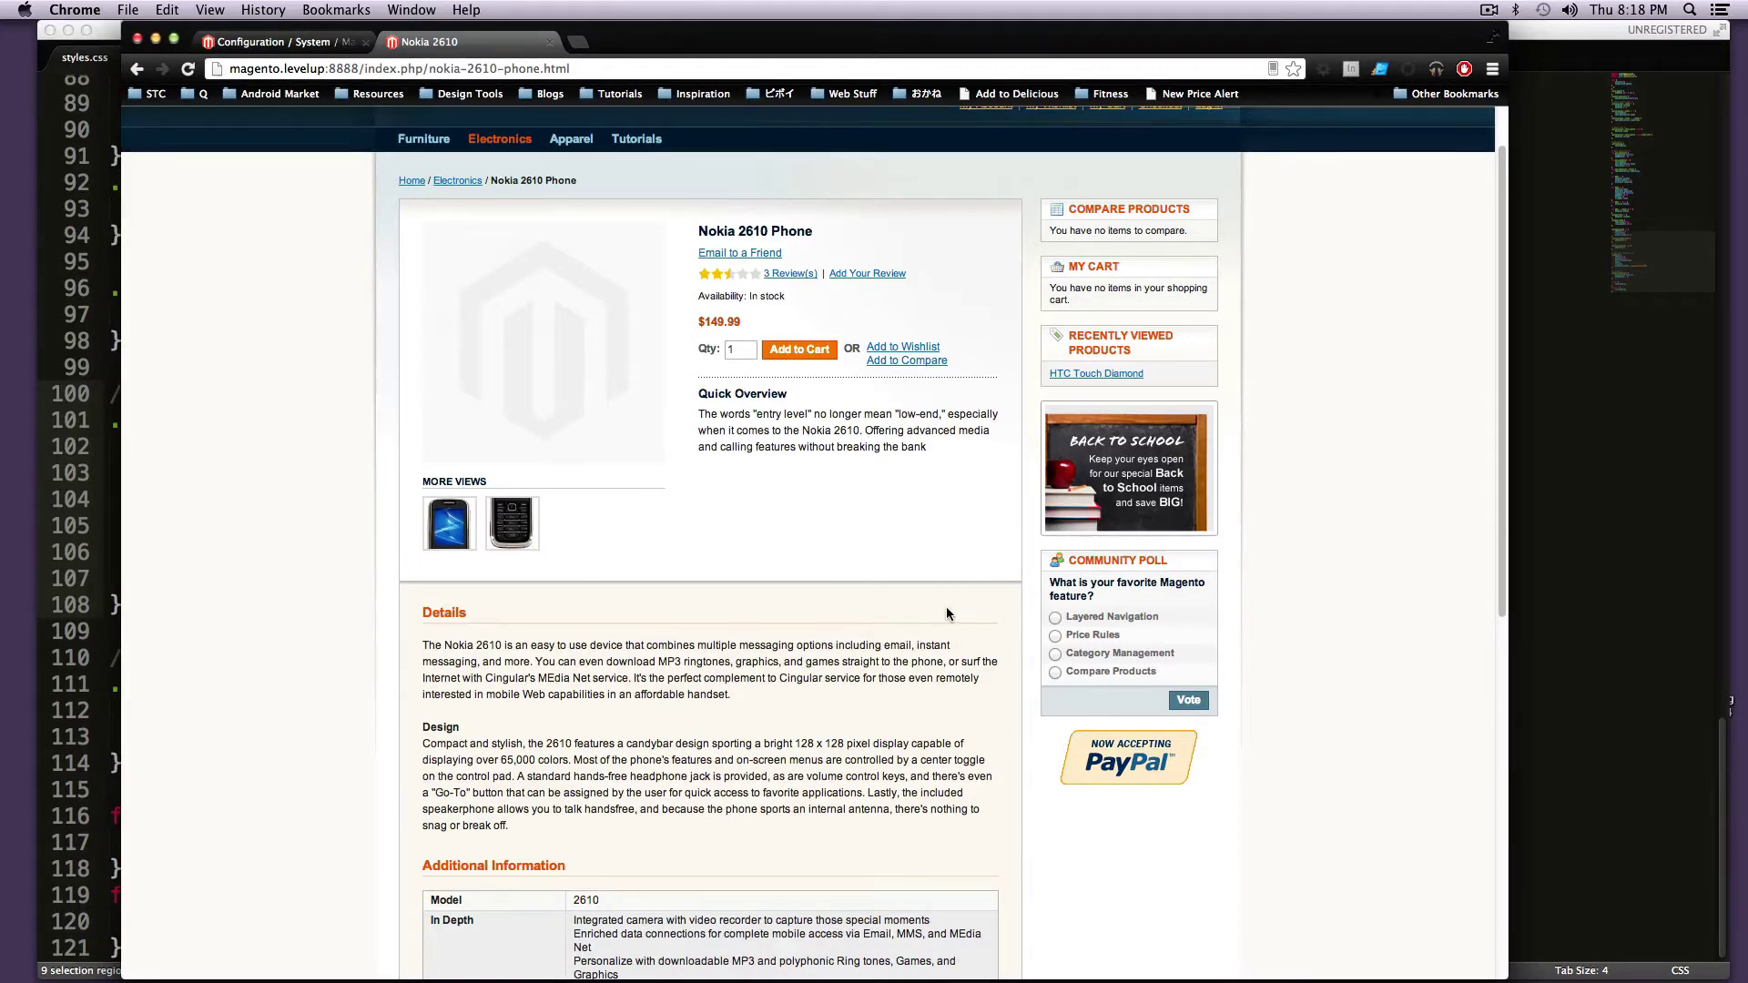
scroll(792, 507, down, 3)
scroll(797, 510, up, 4)
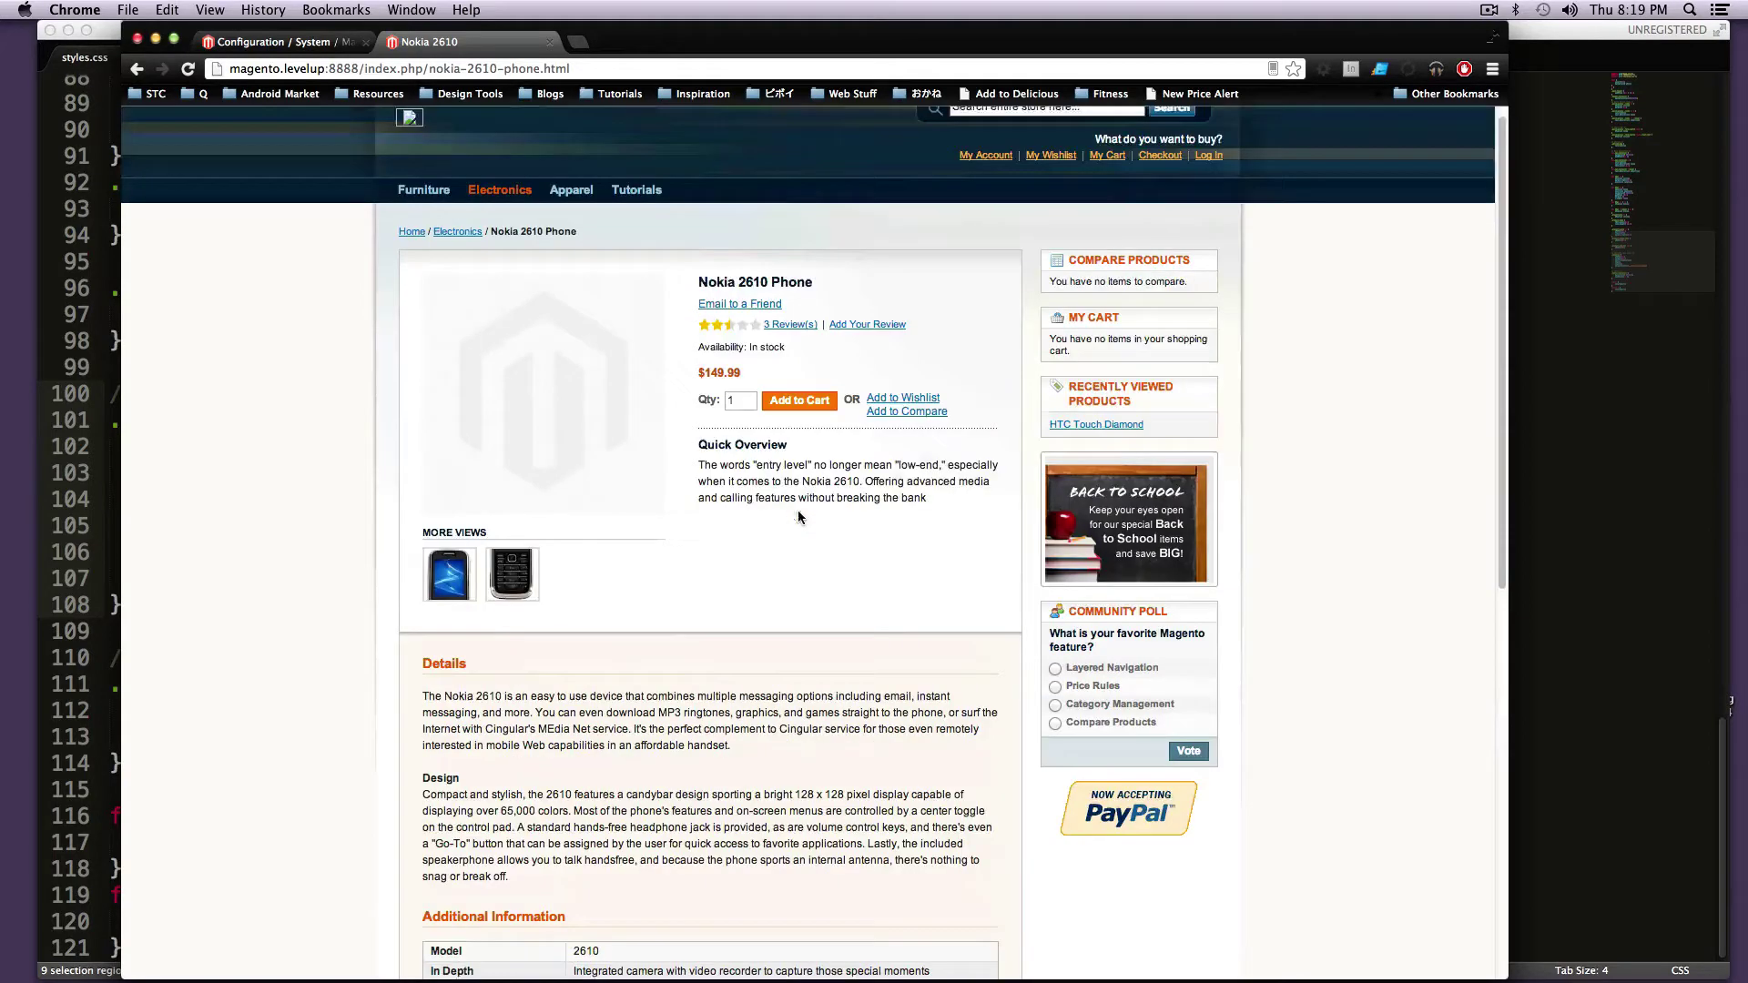
scroll(798, 513, down, 6)
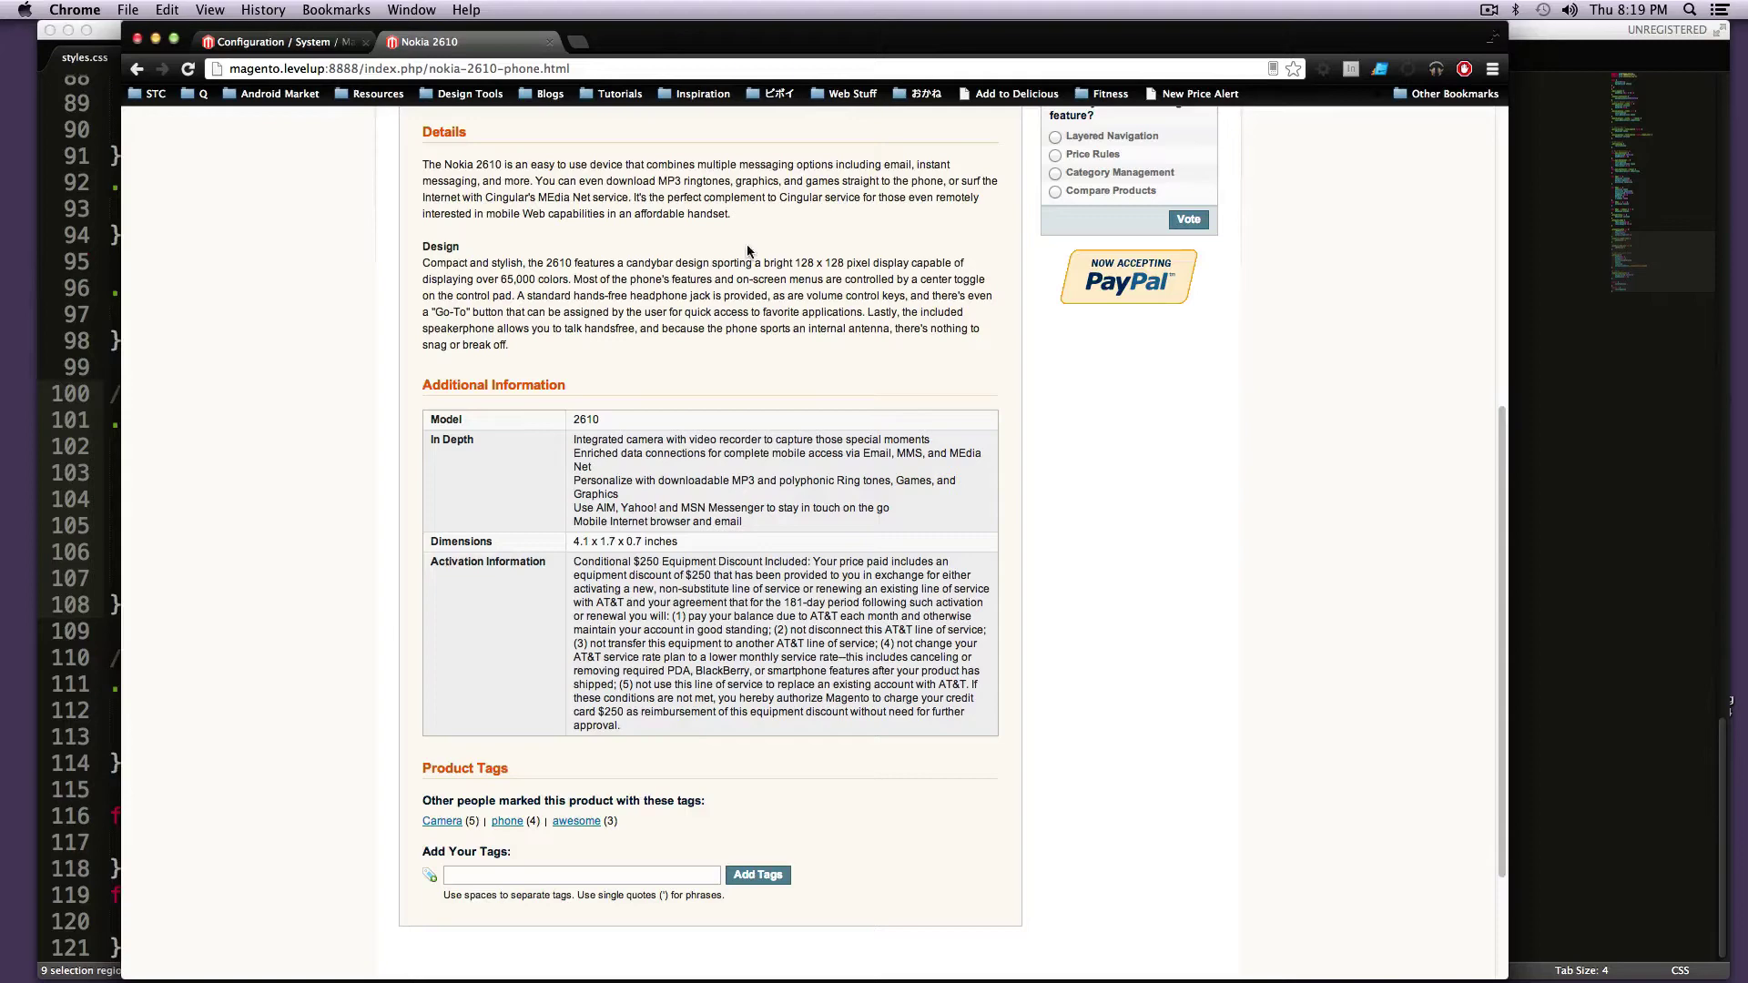
drag(751, 262, 756, 296)
click(758, 304)
scroll(757, 304, up, 6)
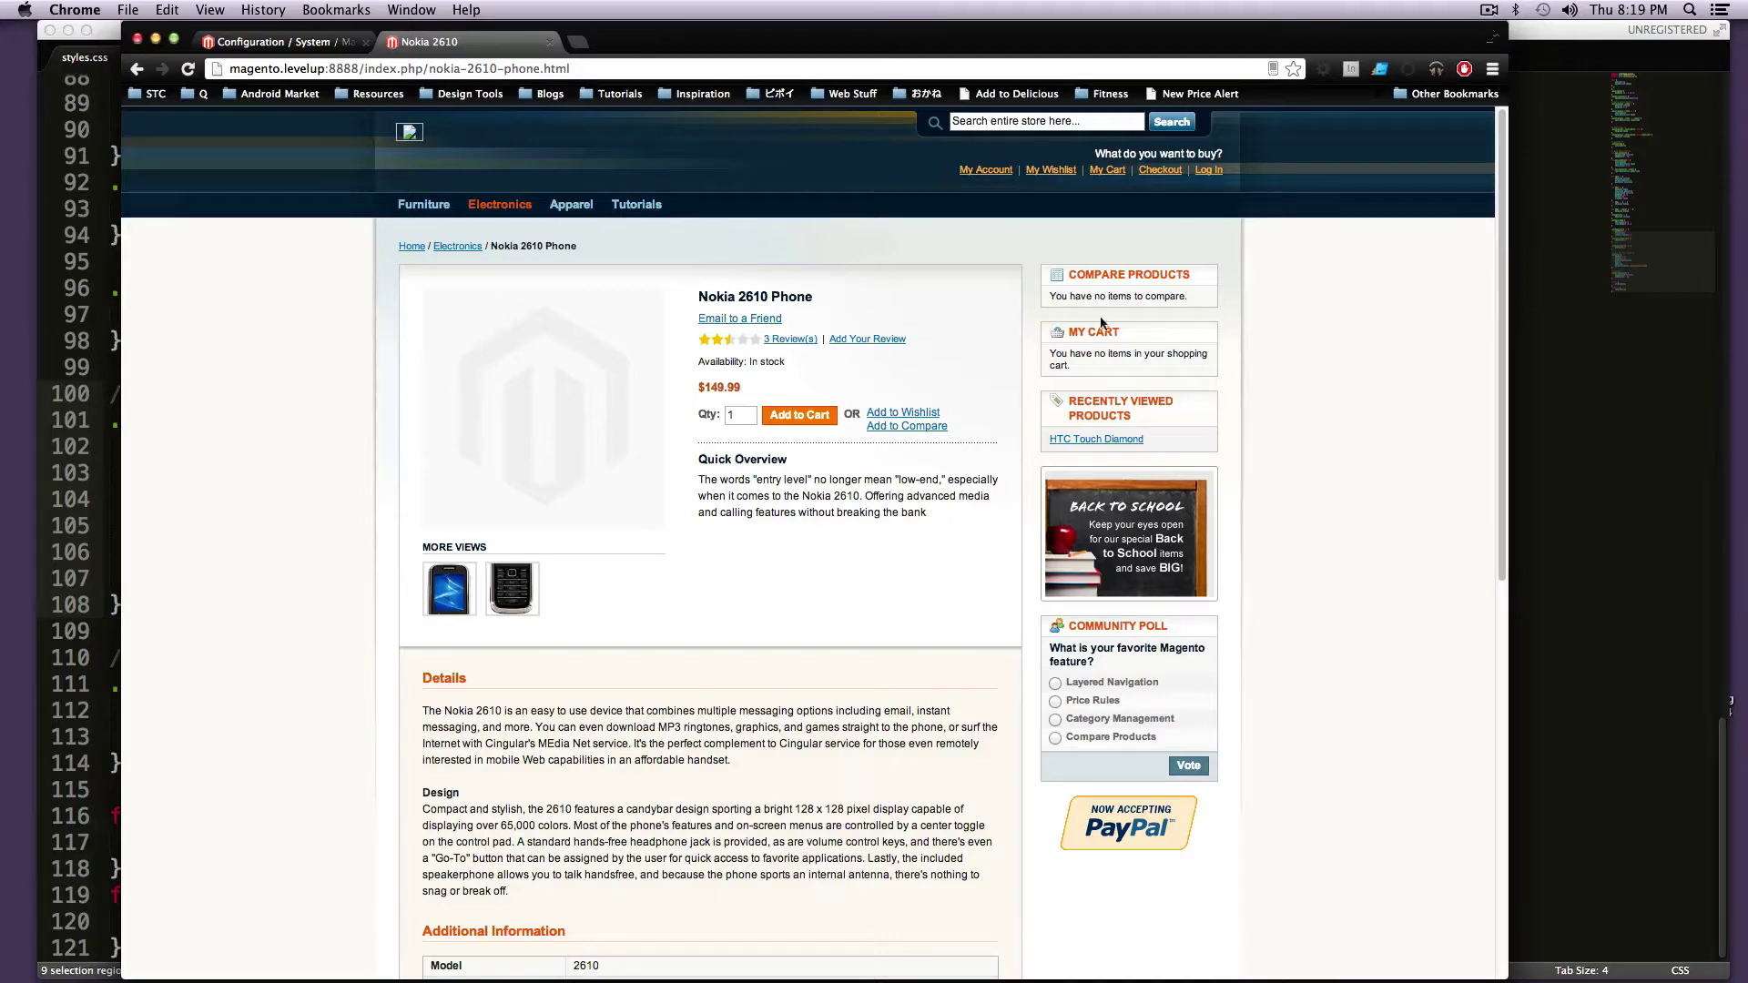
- Go to Catalog > Manage Products in the admin tab
click(285, 41)
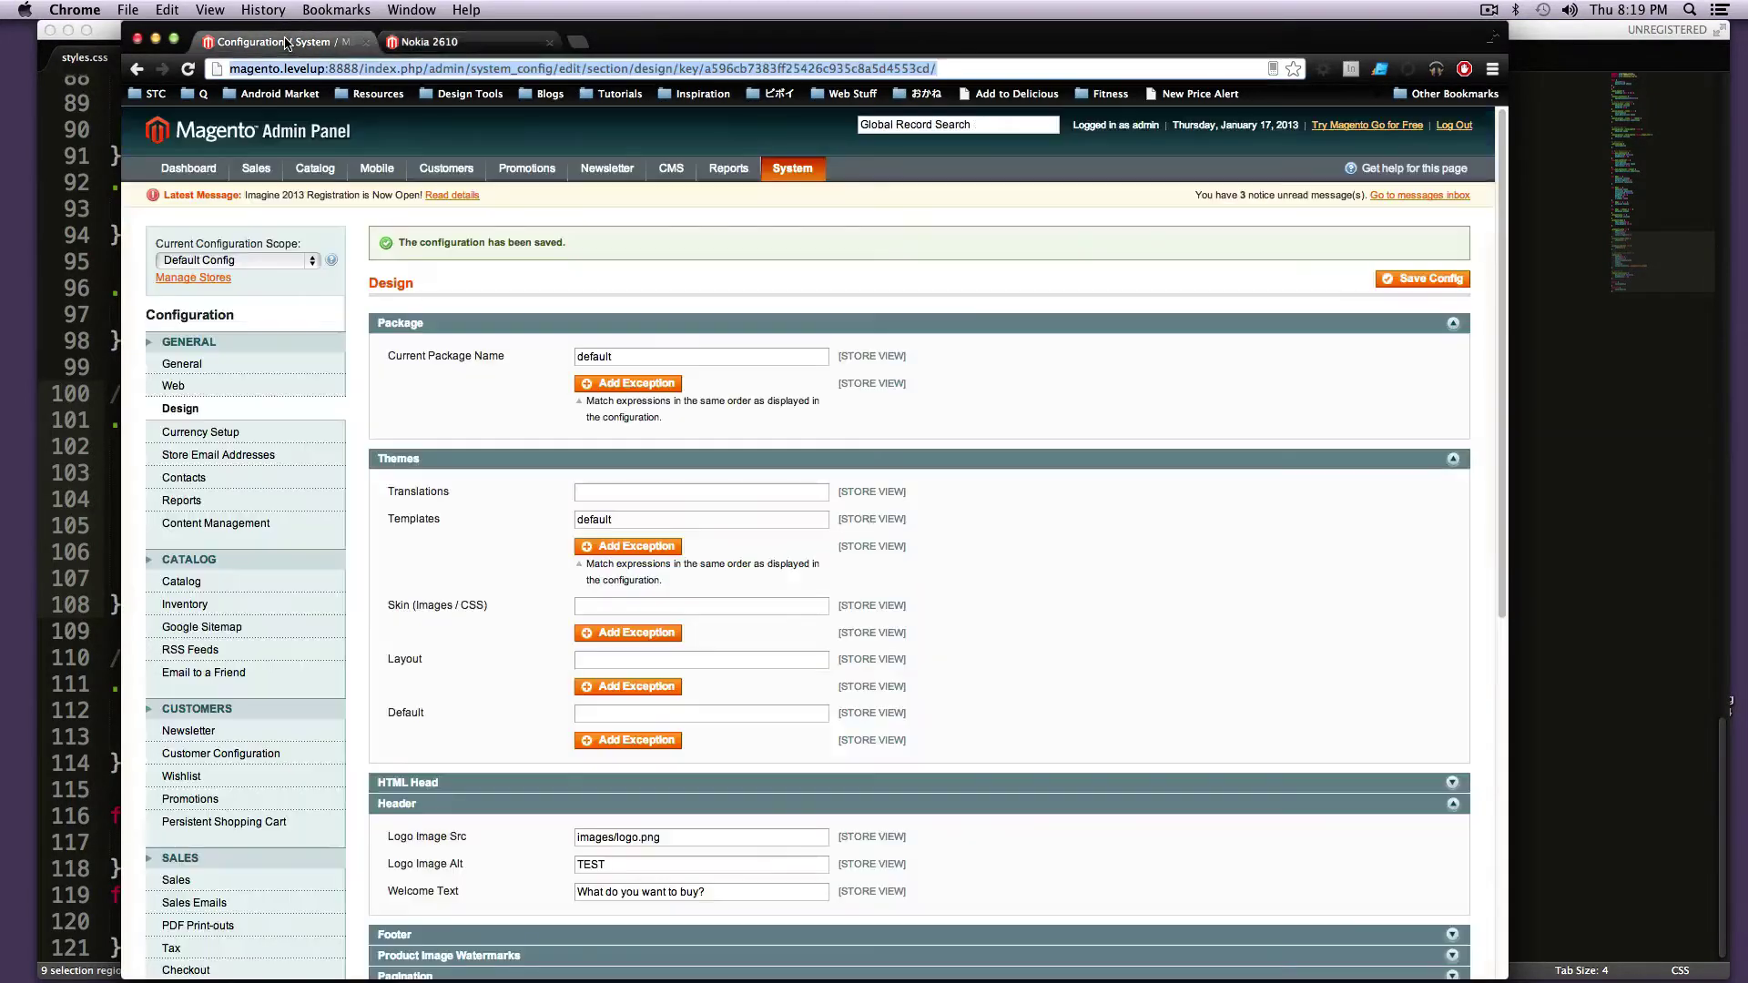
mouse_move(254, 175)
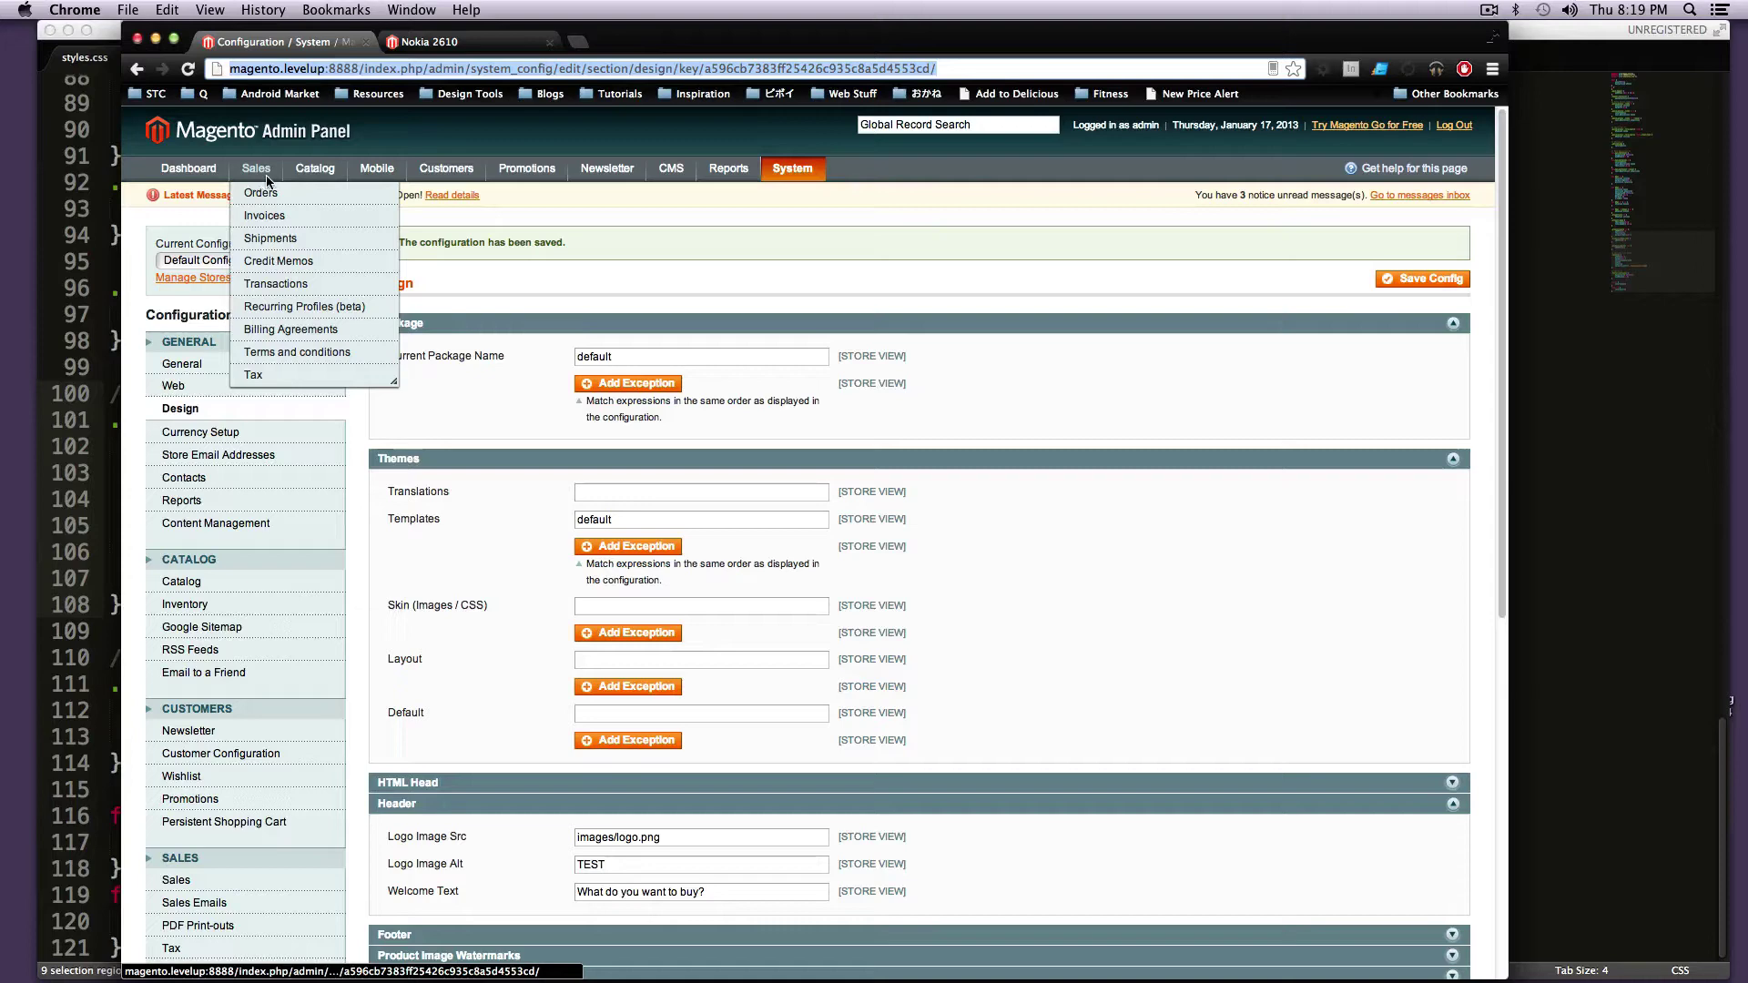
click(327, 195)
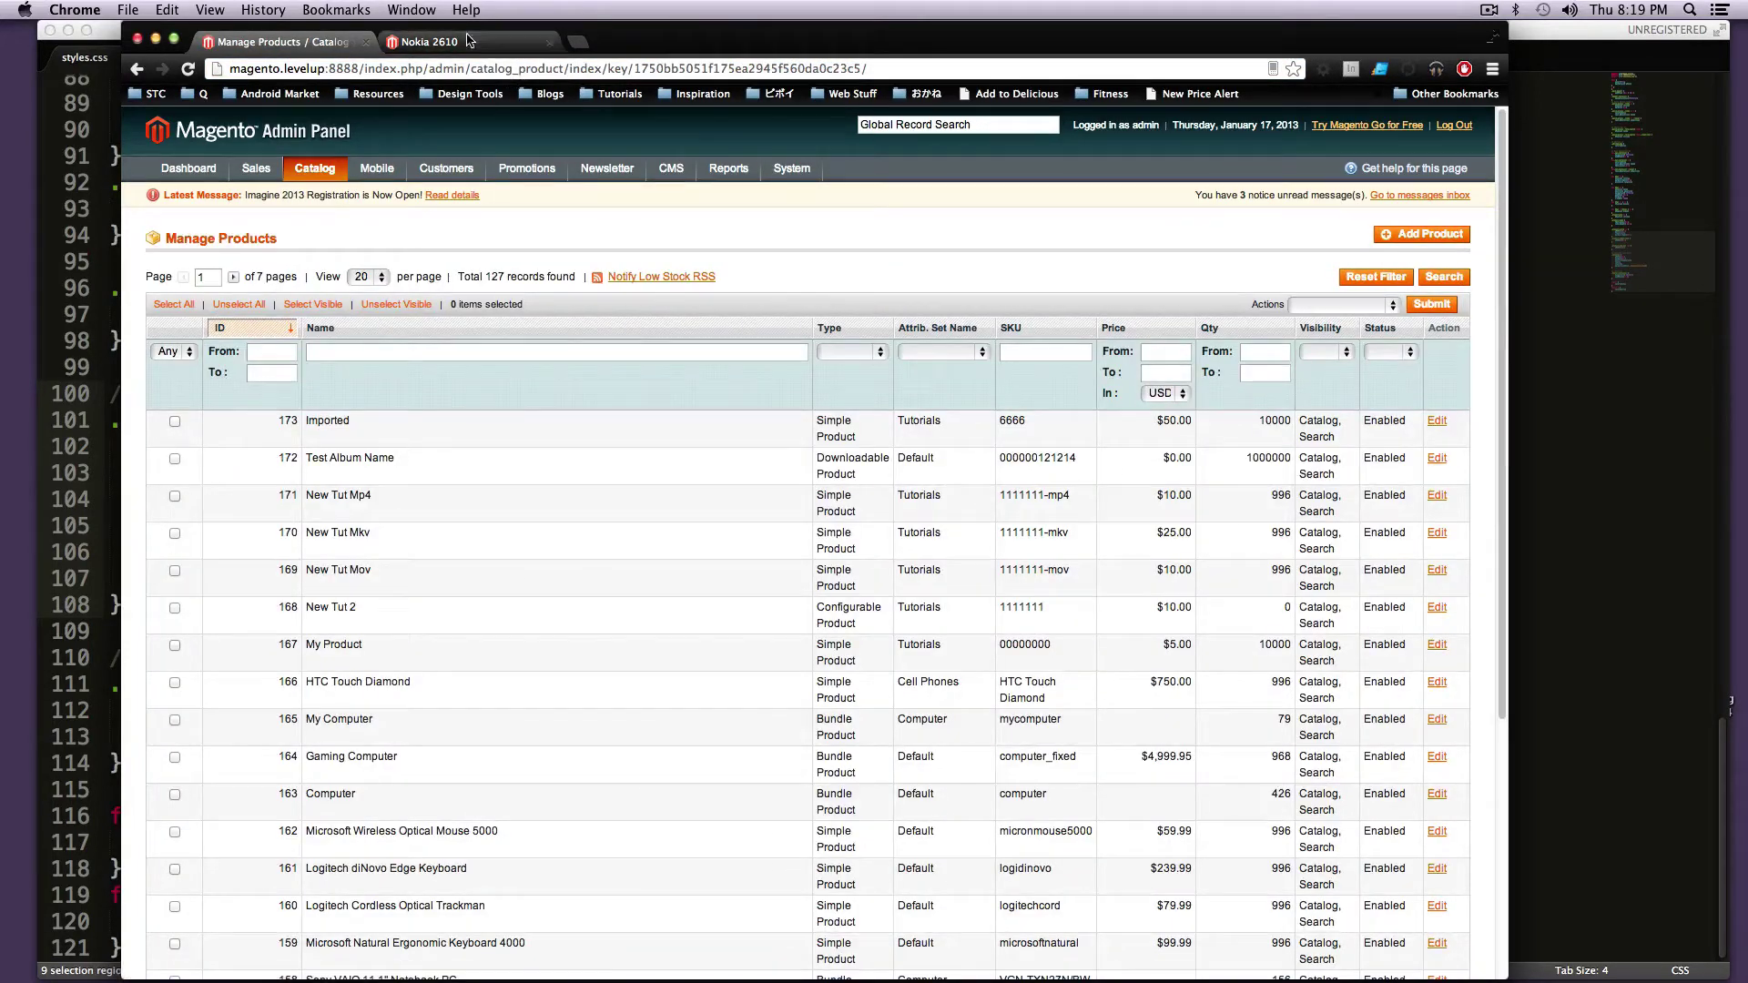
- Filter the product grid by the name 'Nokia 2610 Phone' copied from the storefront
click(442, 42)
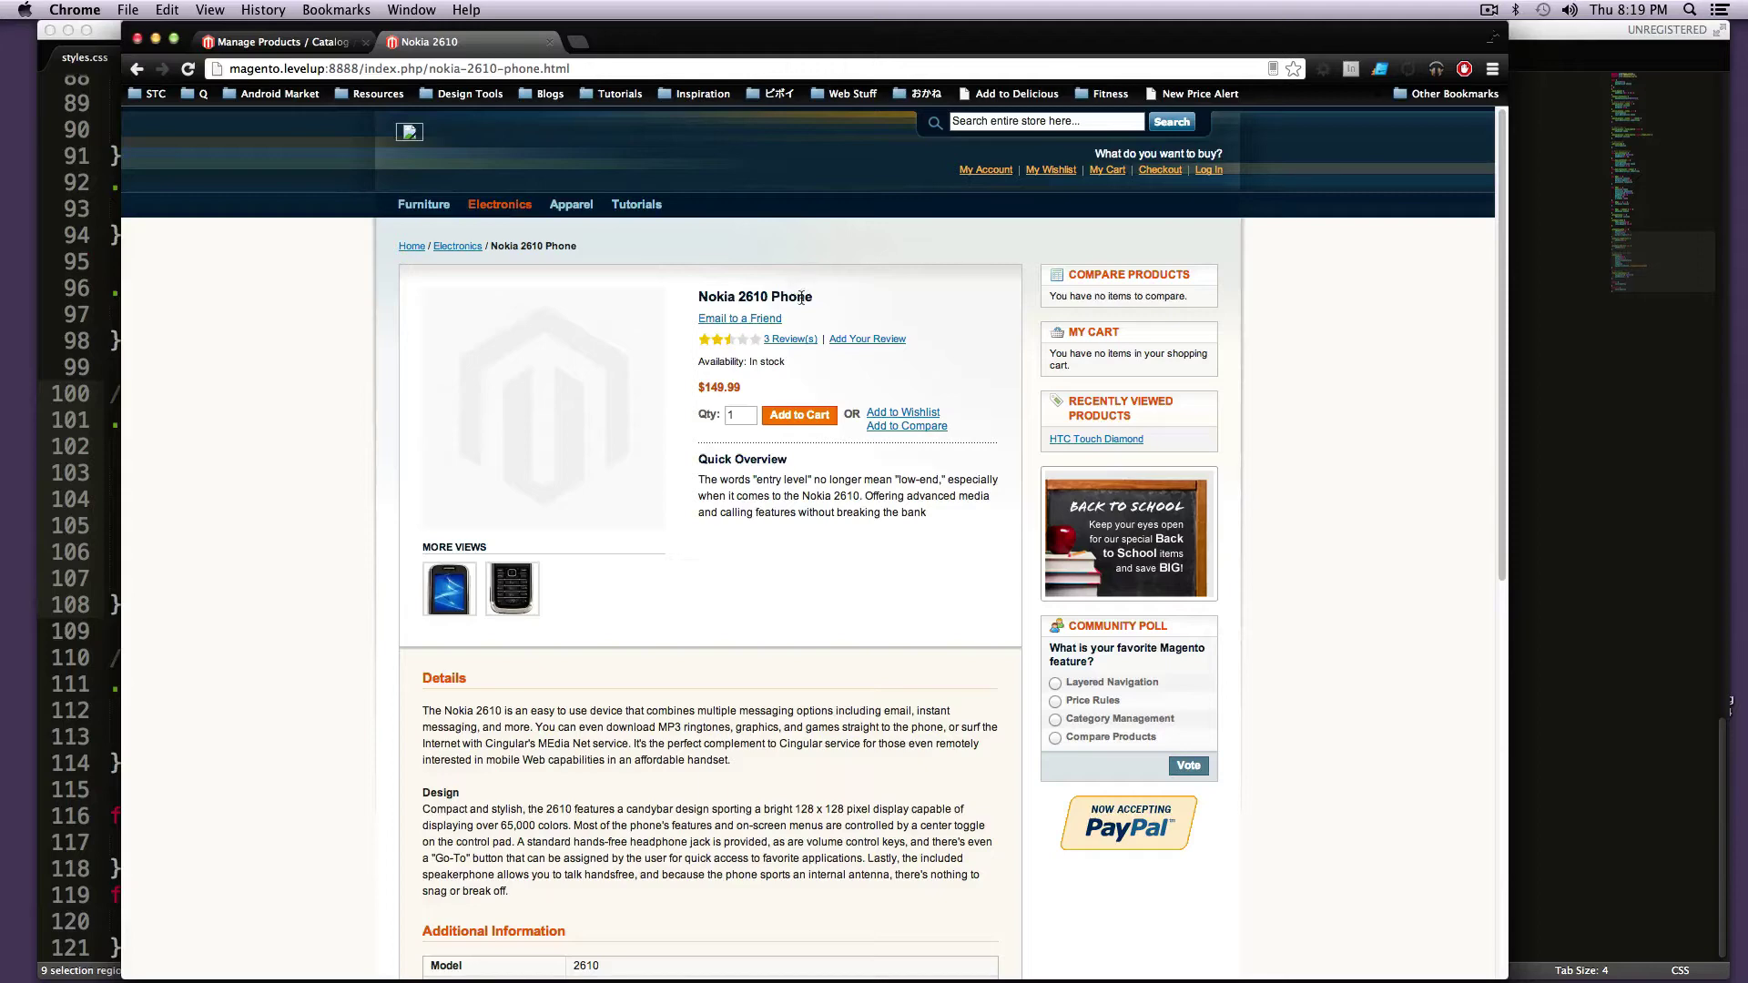
double_click(805, 296)
triple_click(805, 296)
key(super+c)
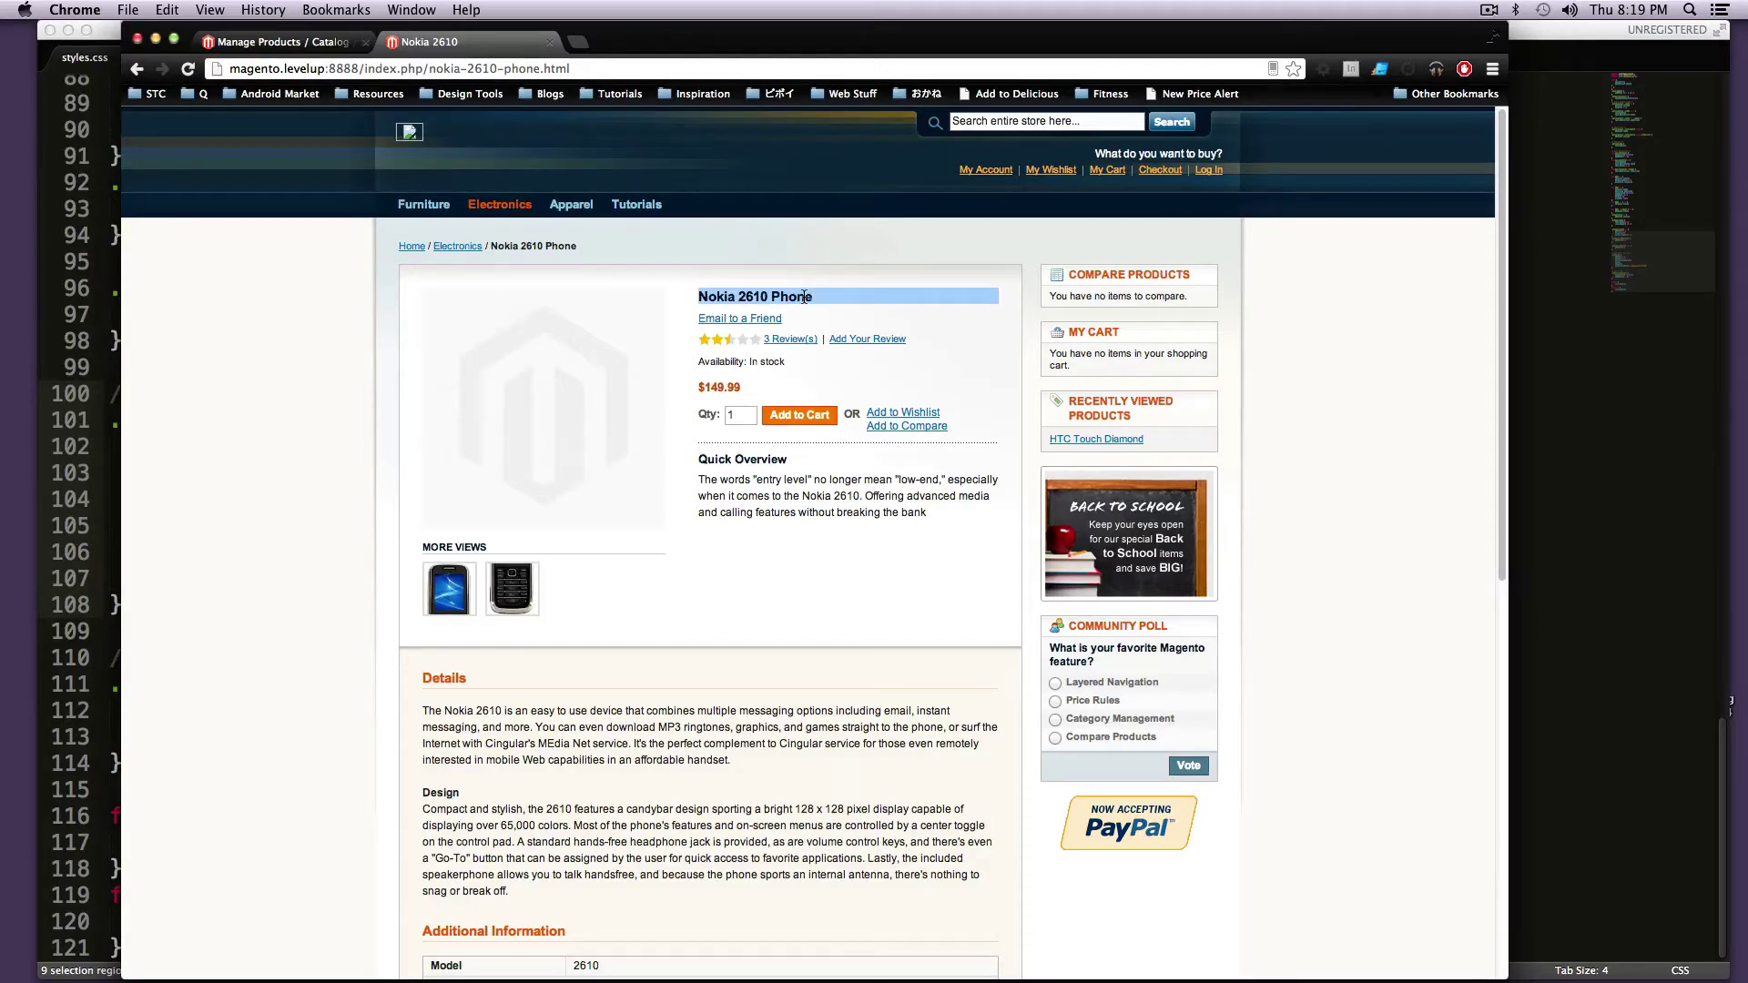
click(277, 43)
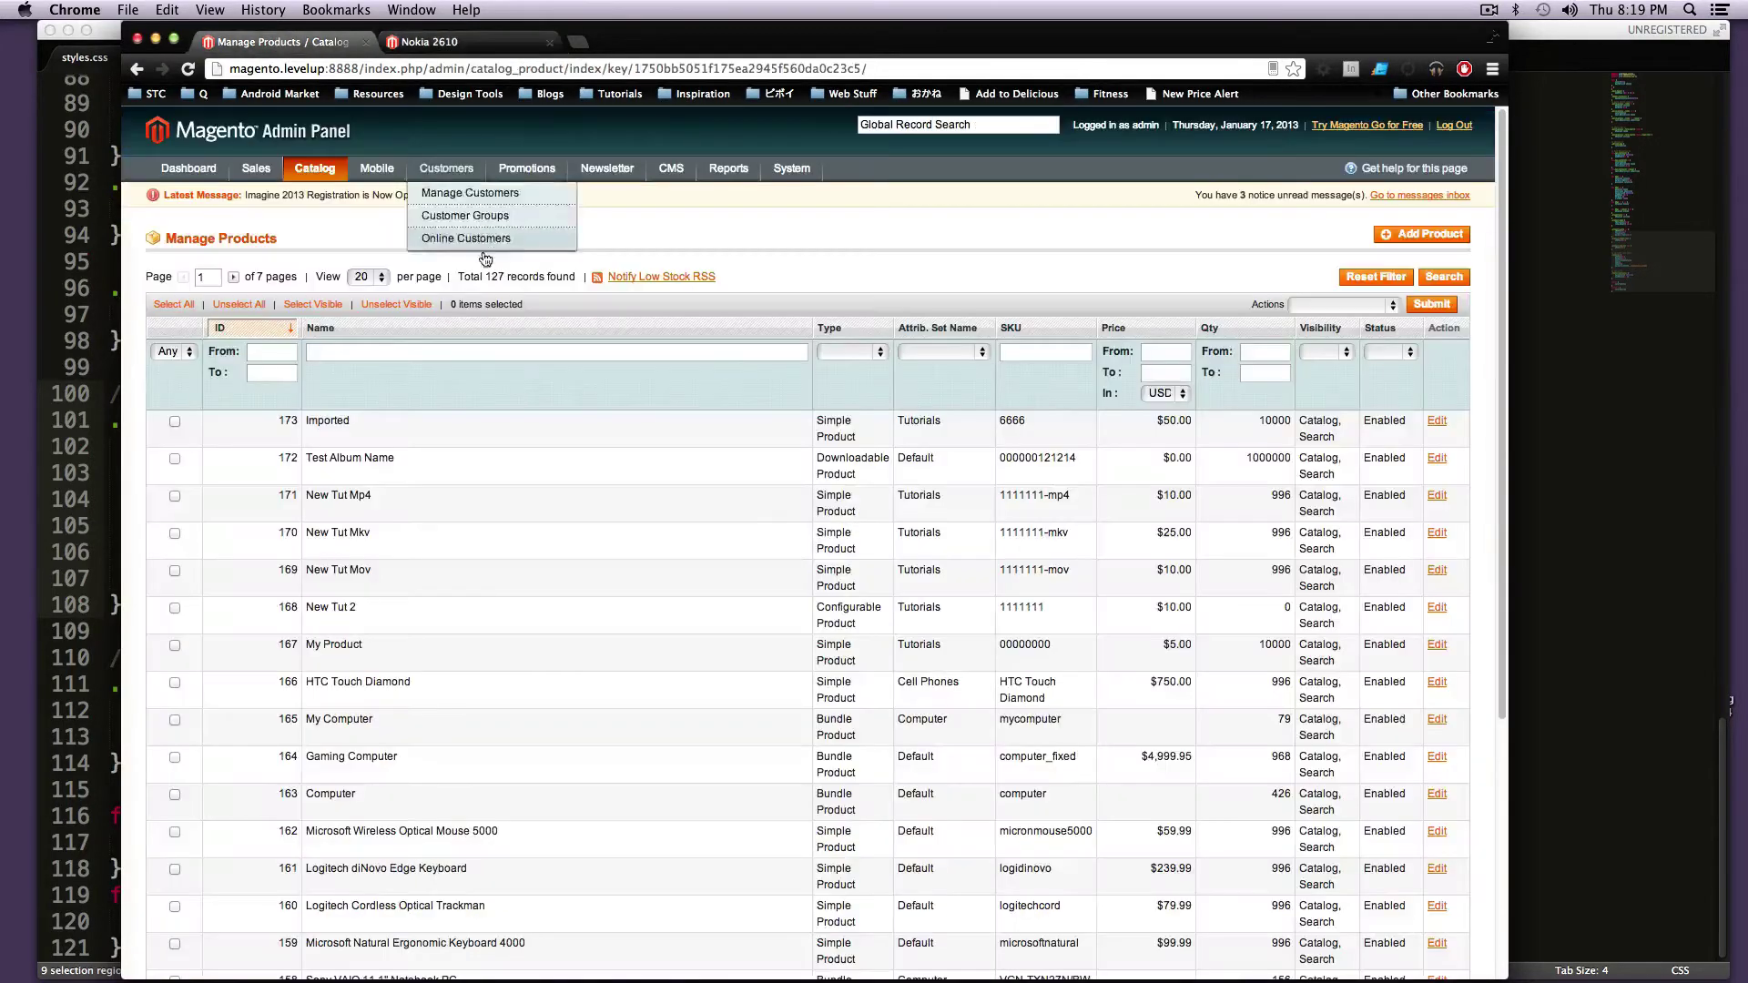
click(405, 353)
key(super+v)
key(Return)
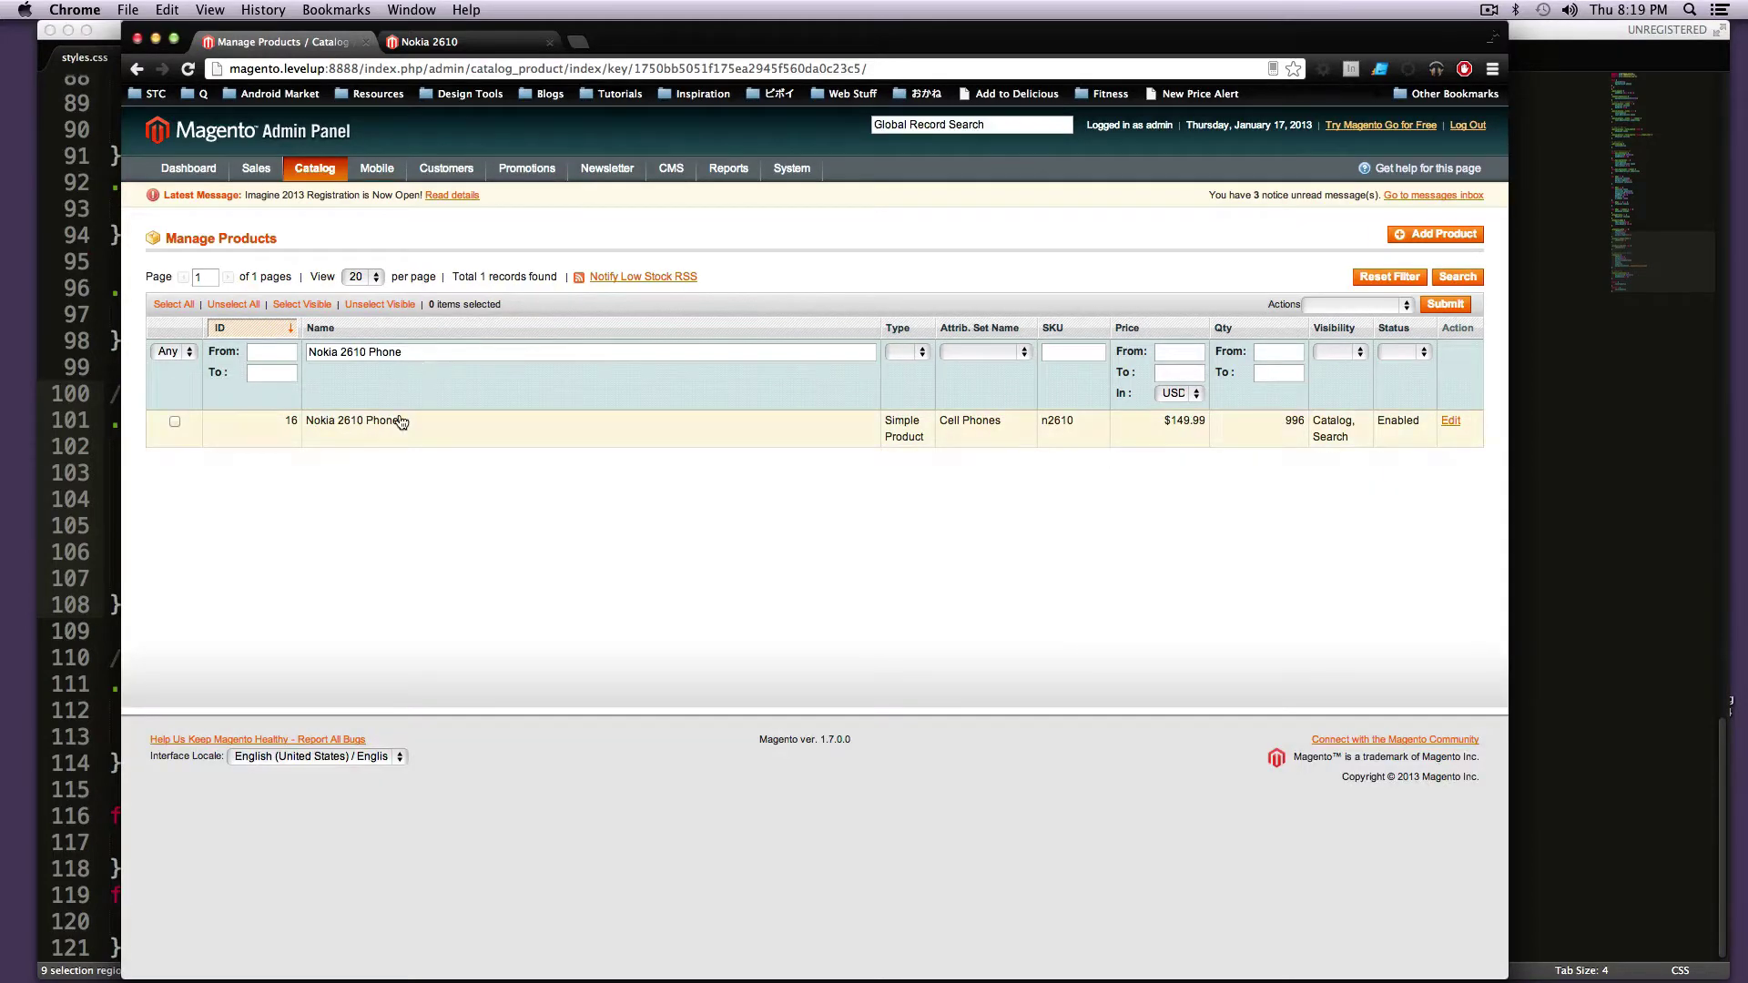
- Add a required Color drop-down custom option with sort order 0 to the Nokia 2610 Phone
click(401, 422)
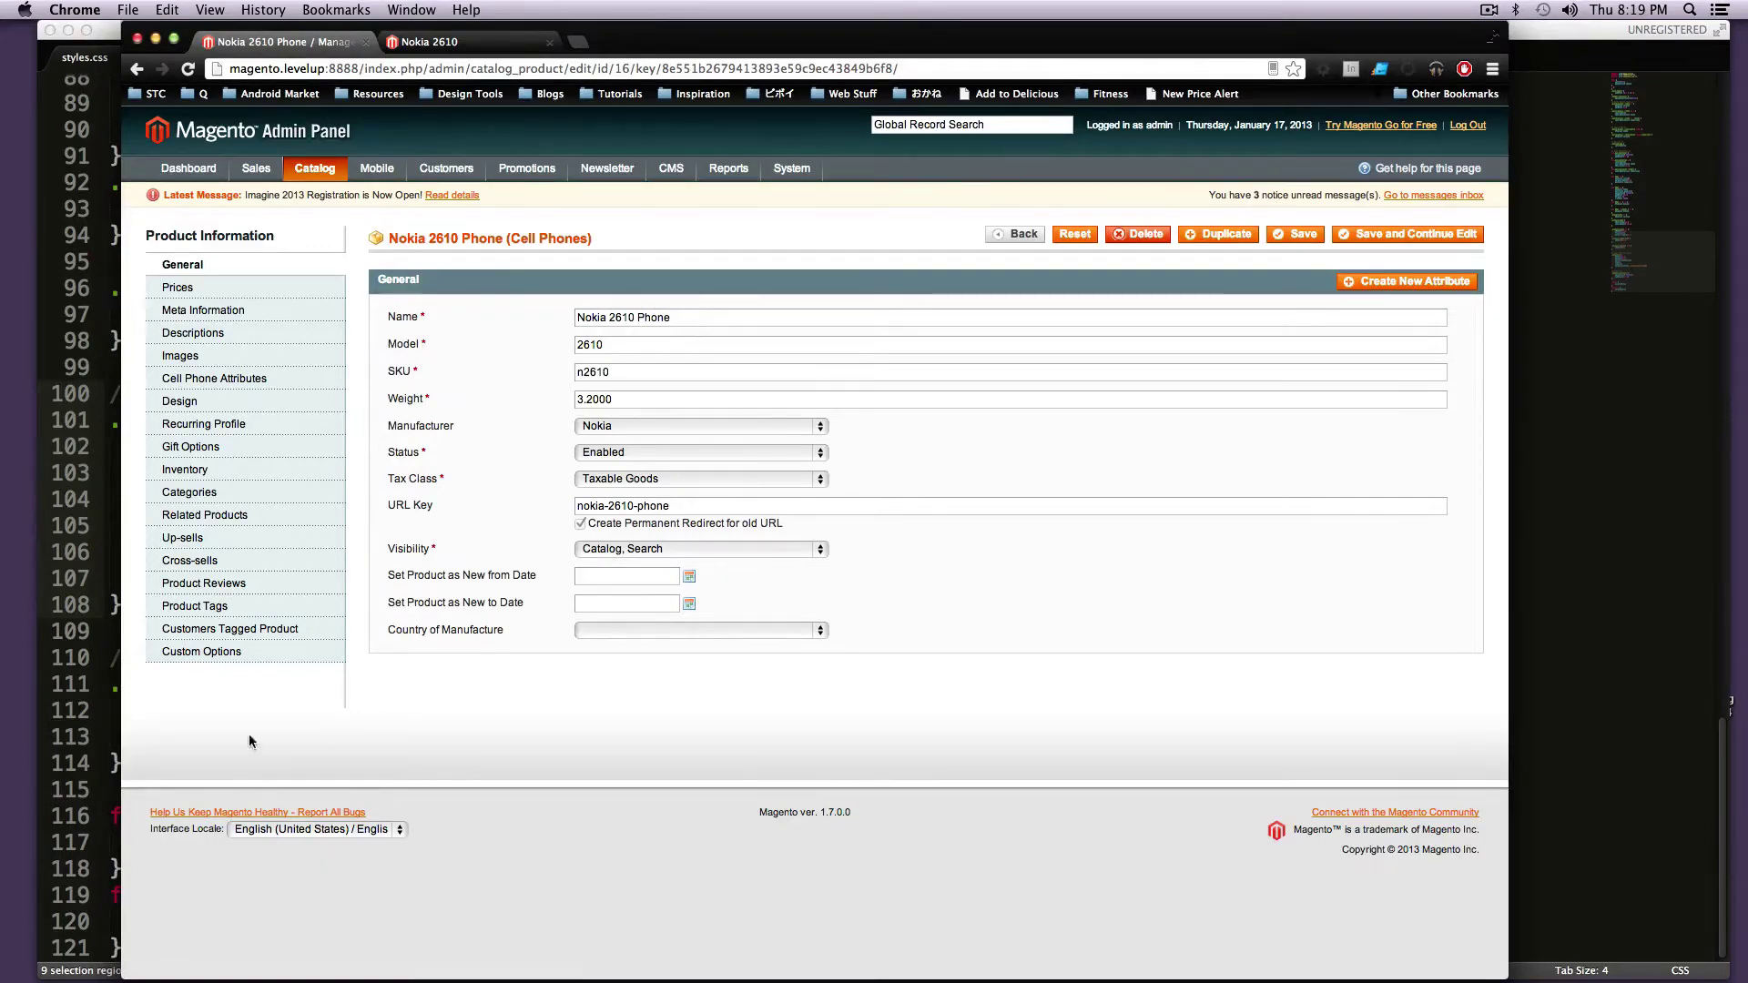
click(247, 667)
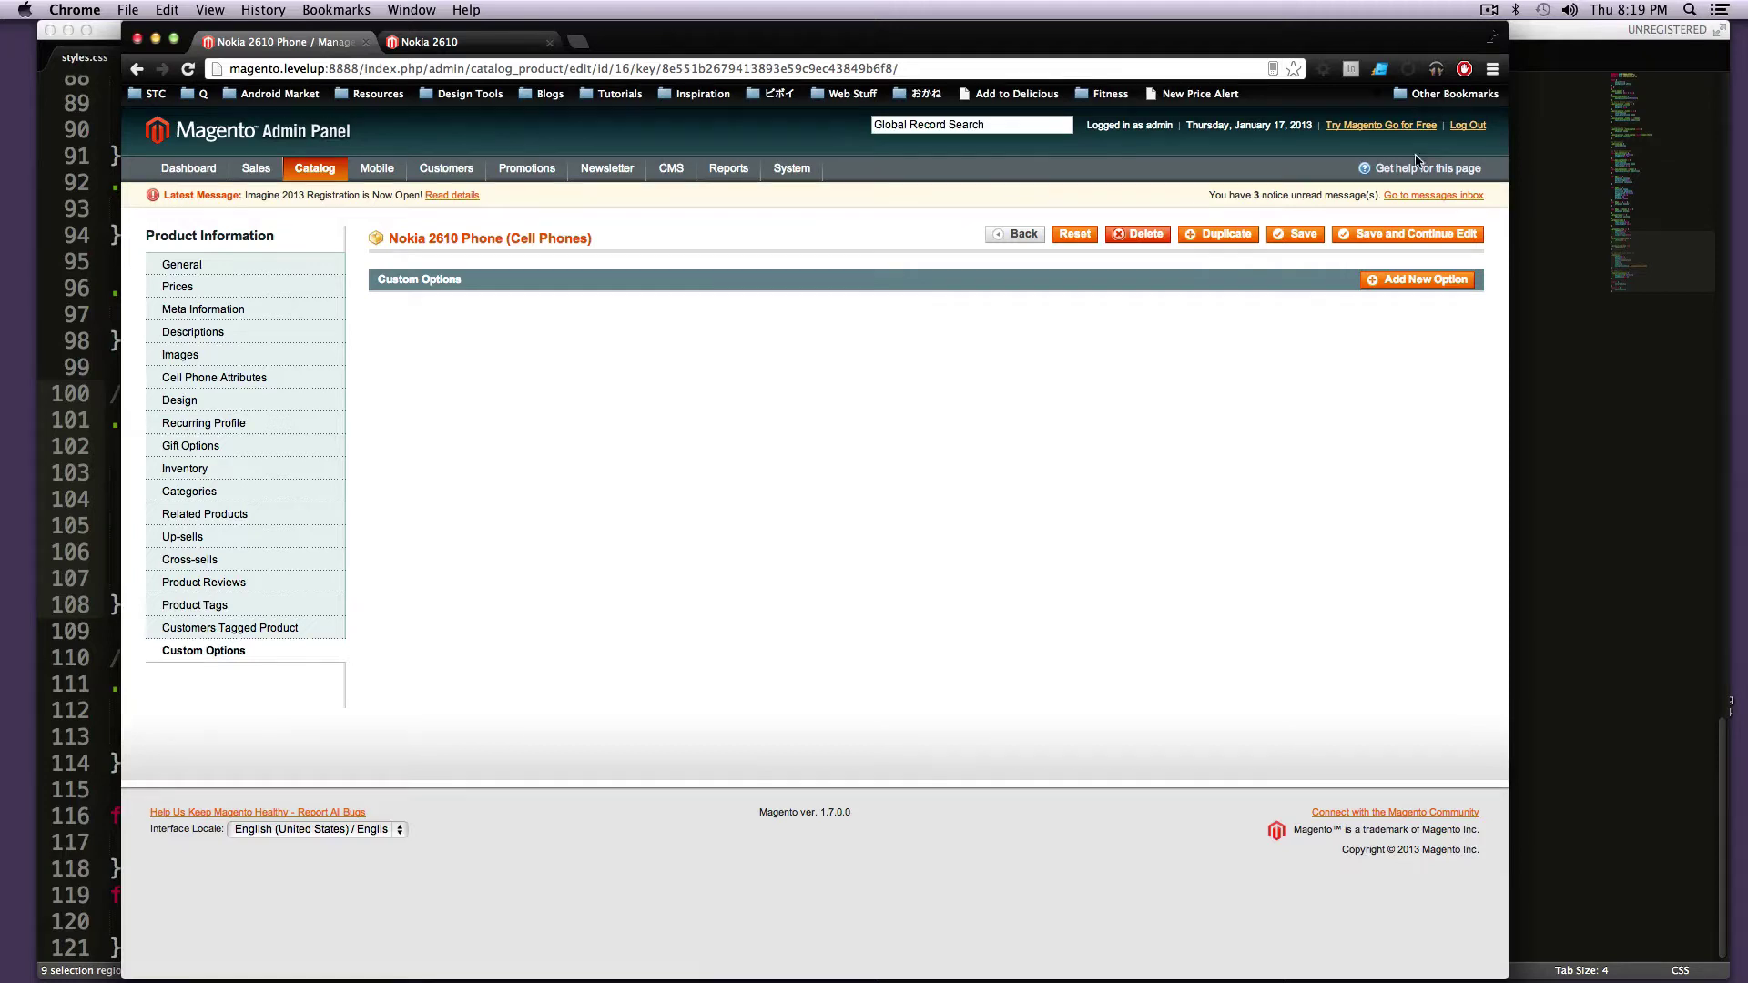
click(1407, 285)
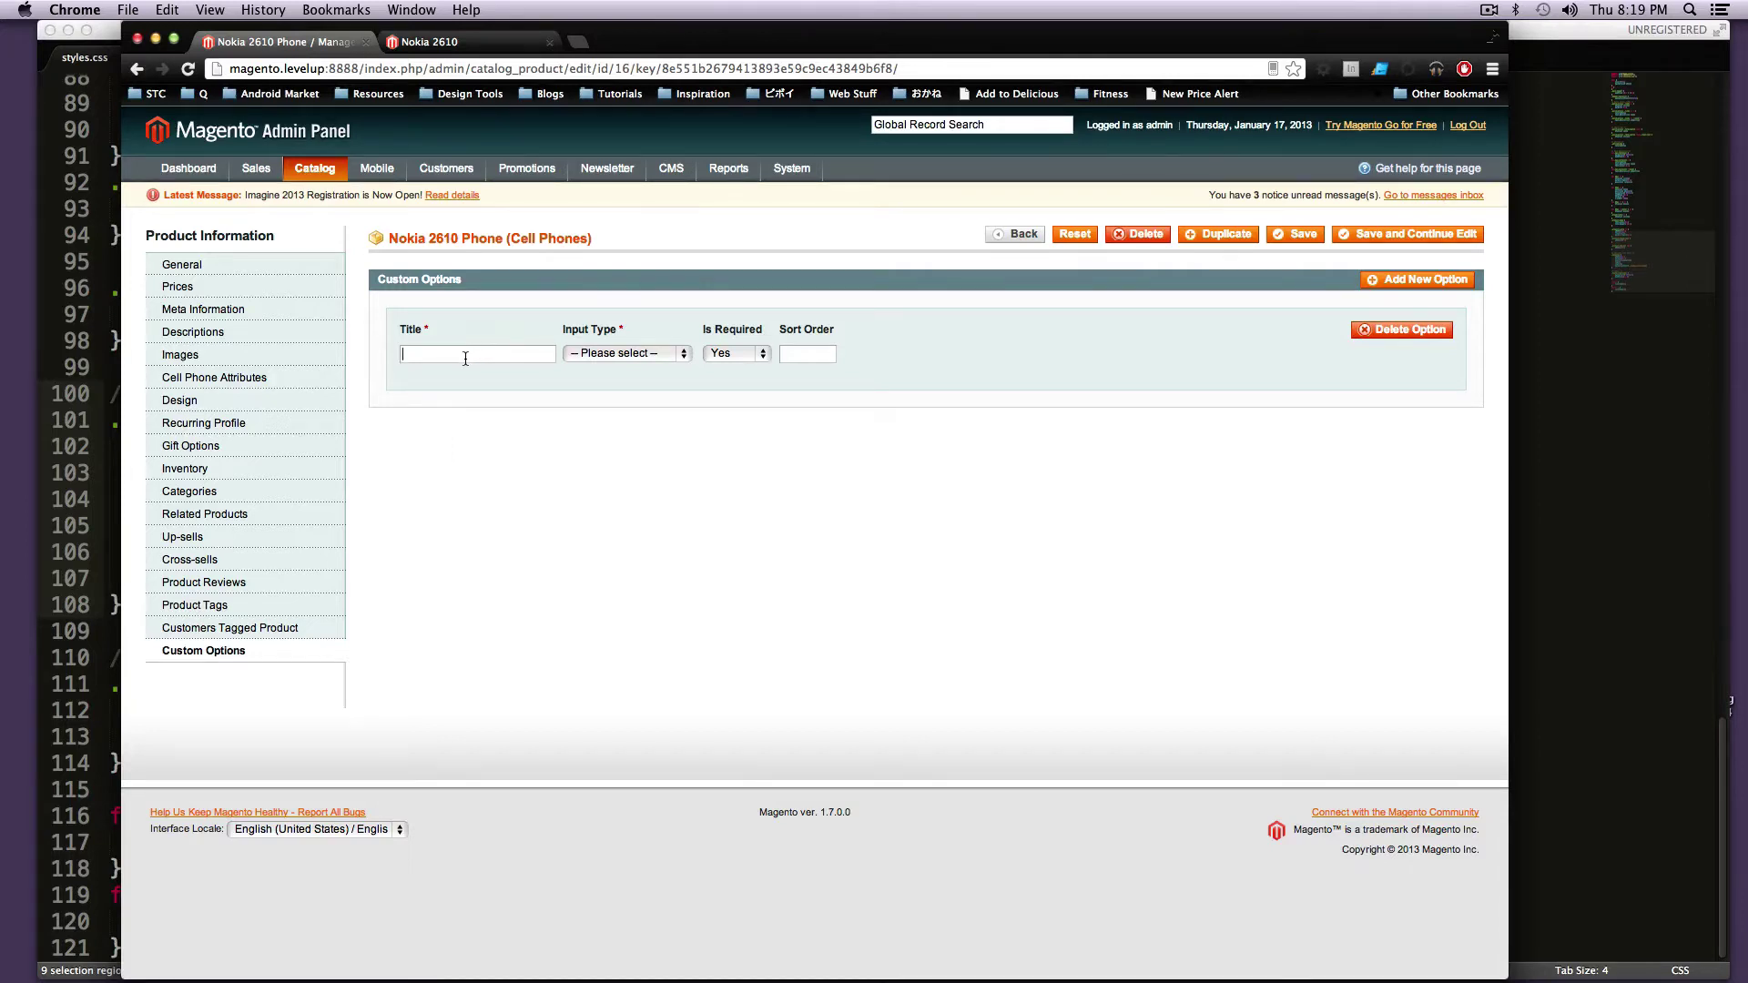
text(lor)
click(579, 355)
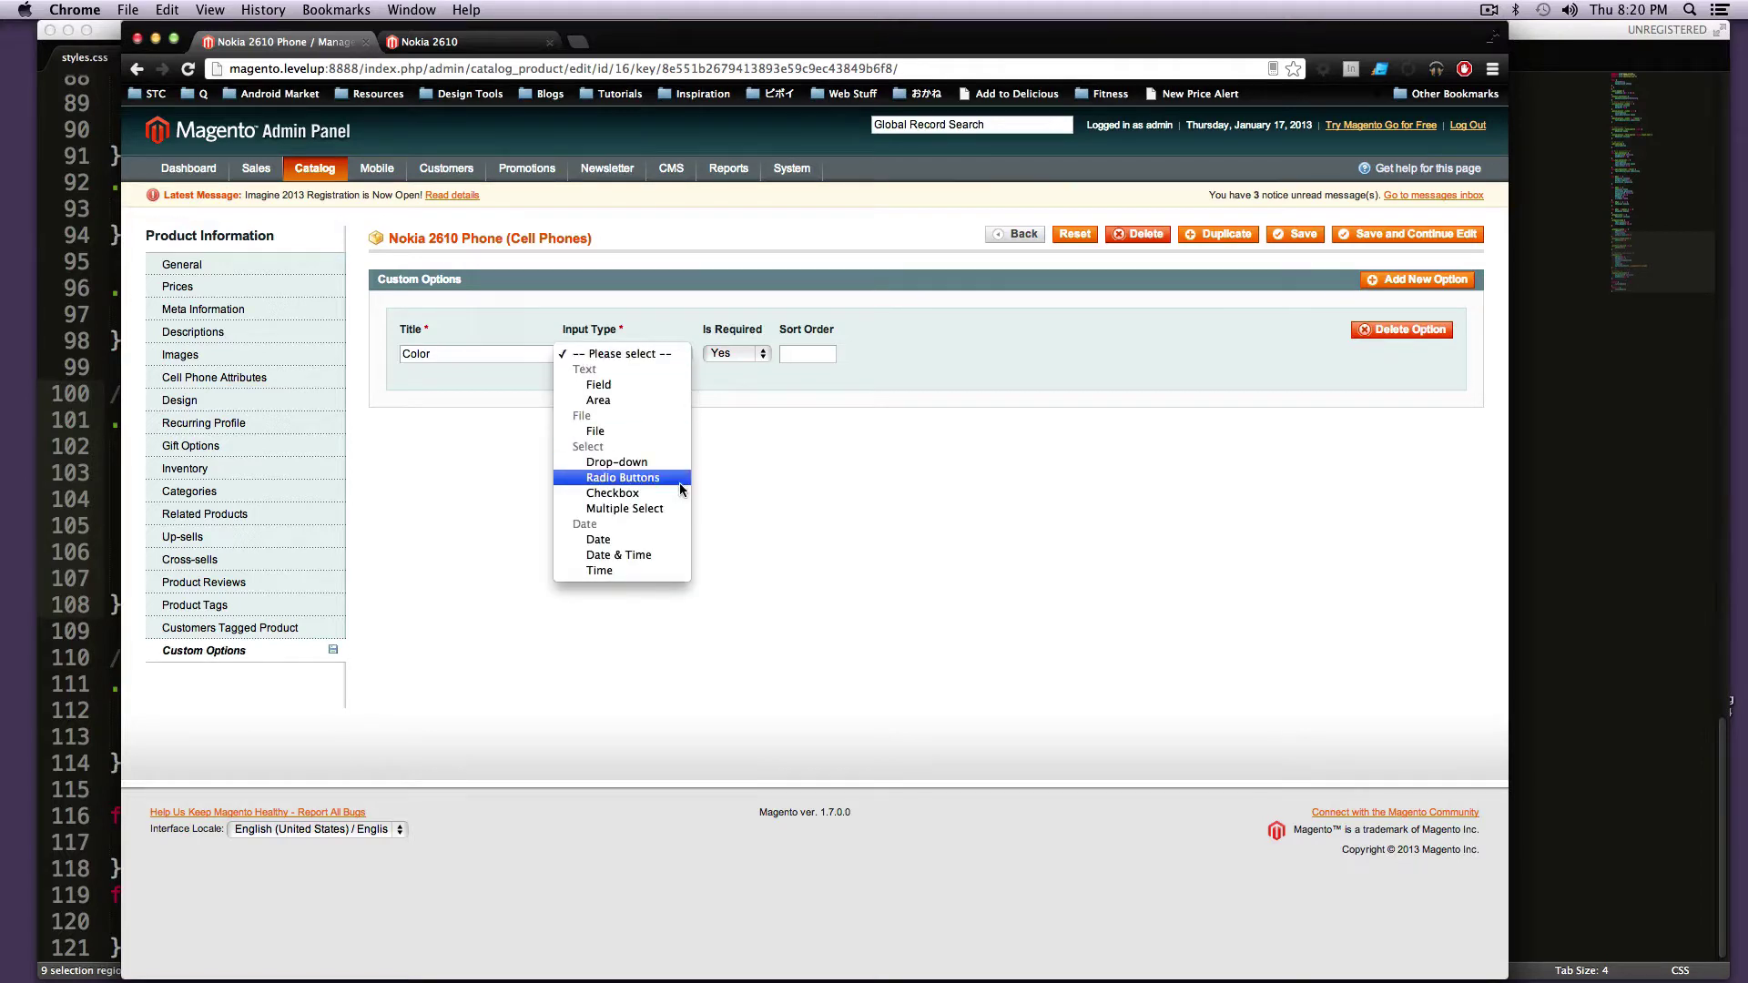
click(637, 461)
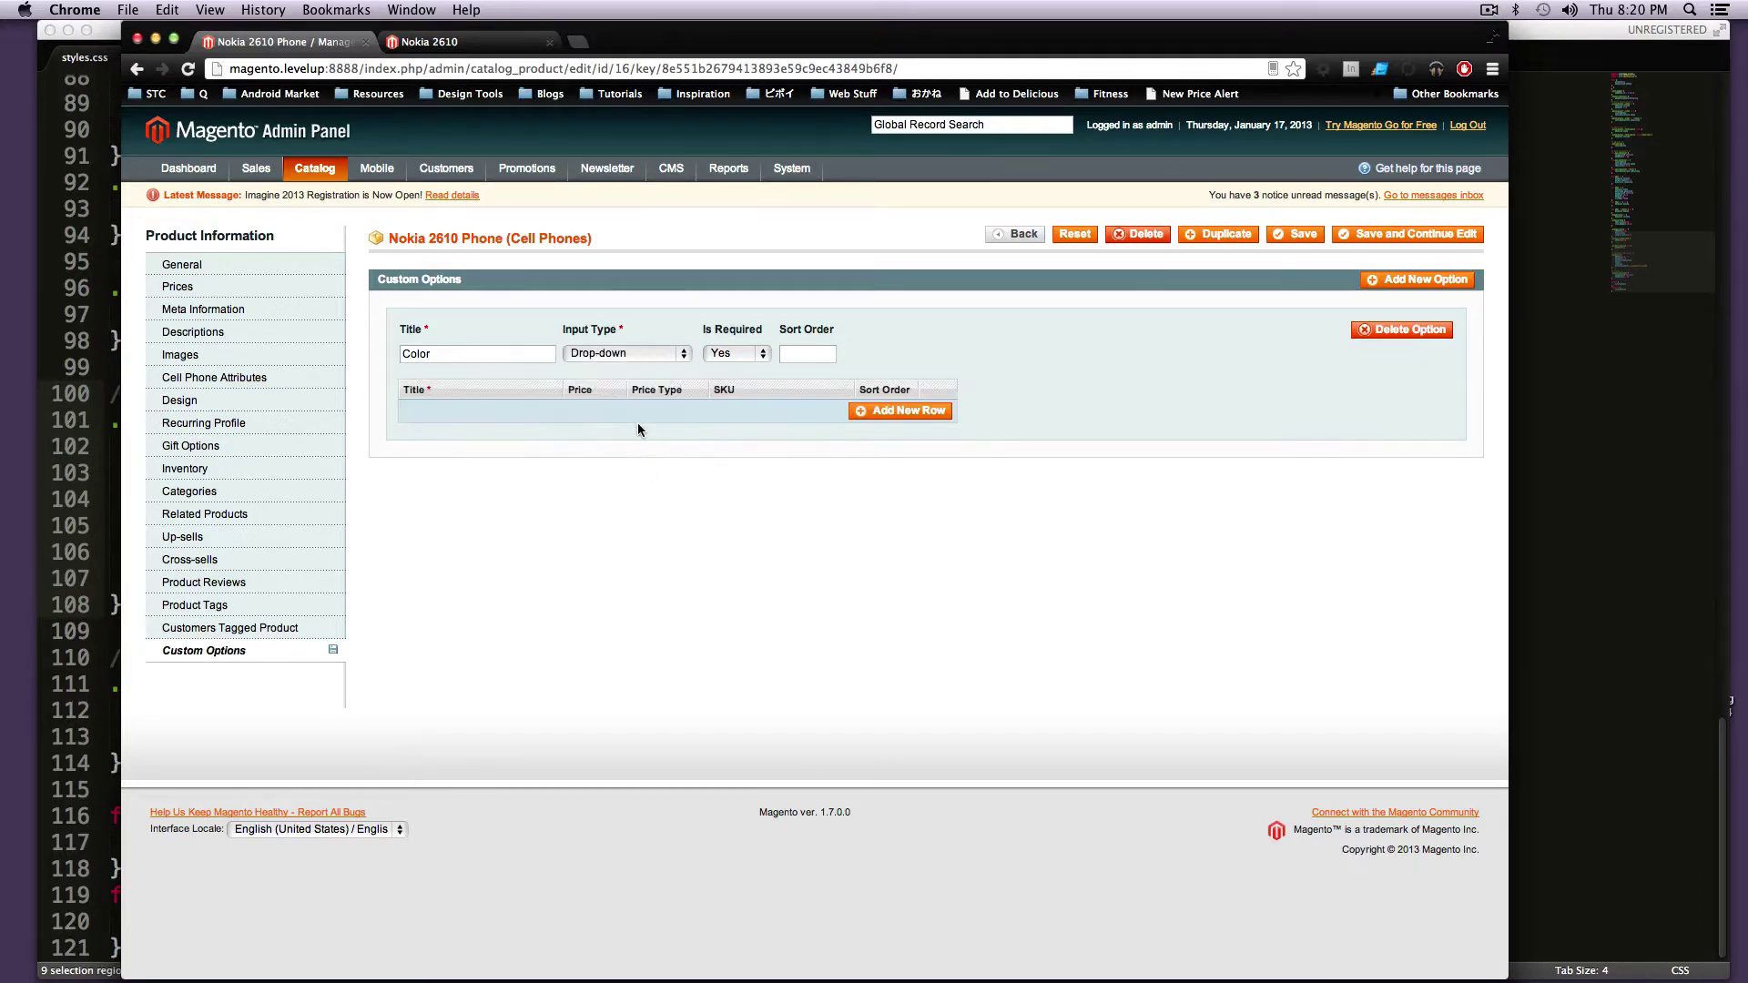
click(651, 359)
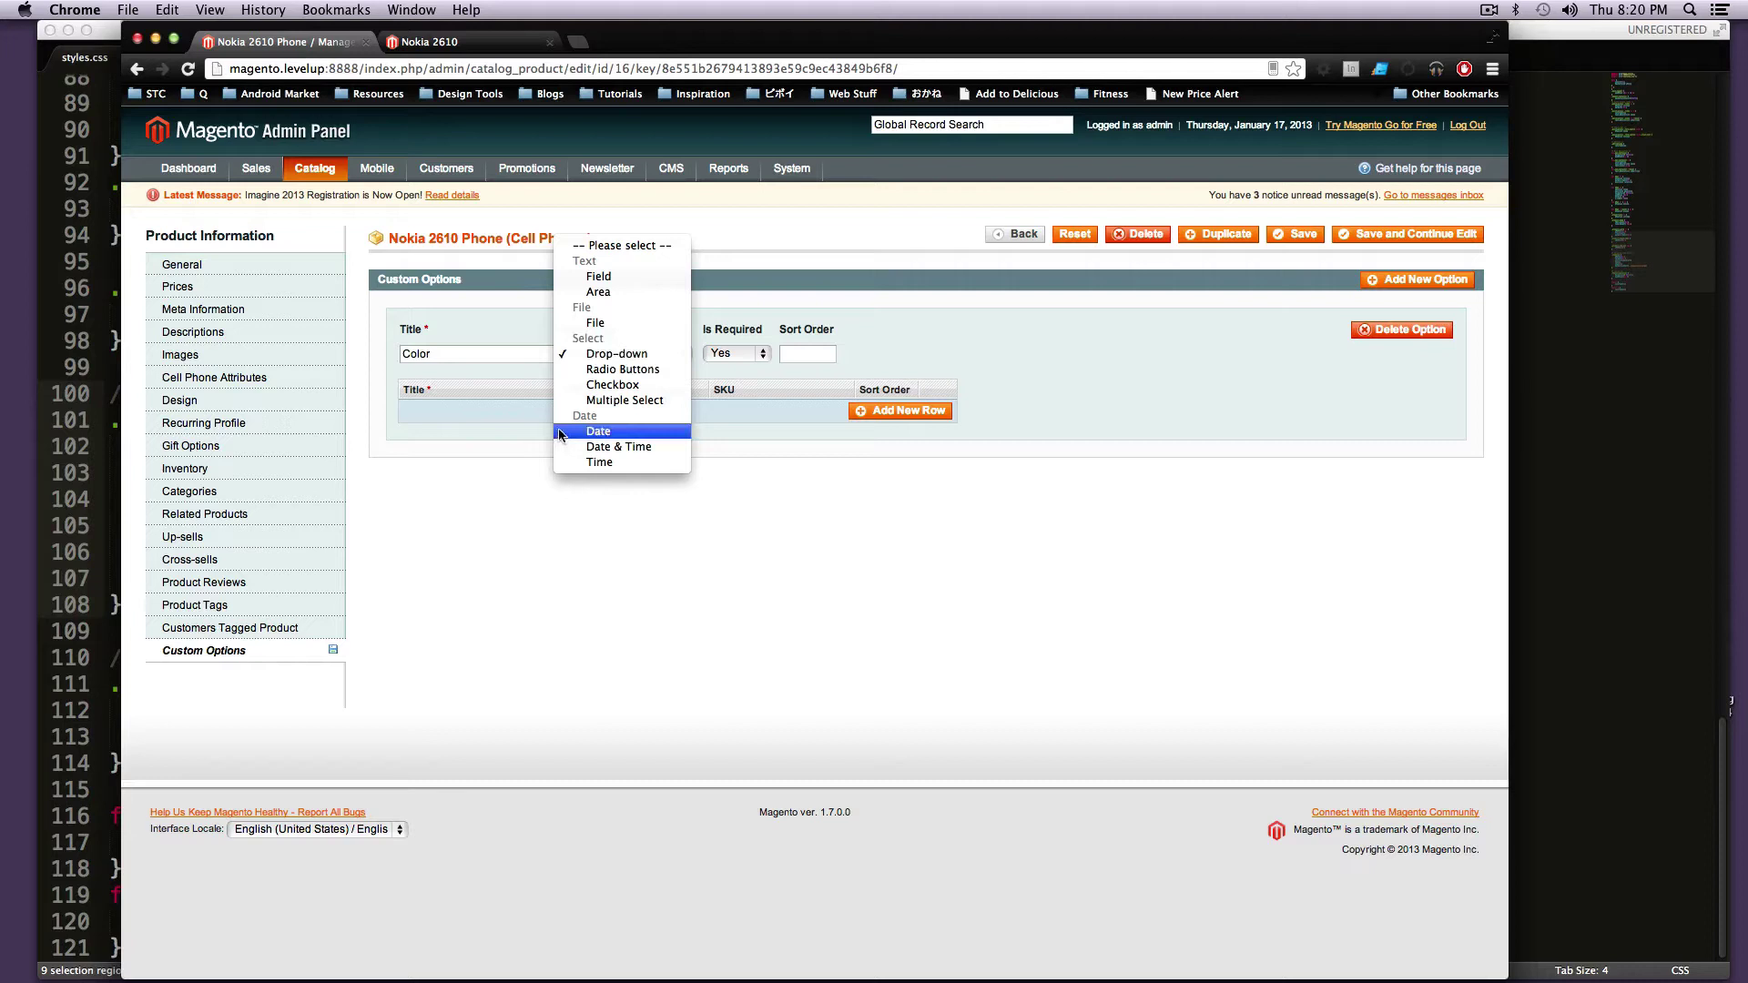
click(612, 354)
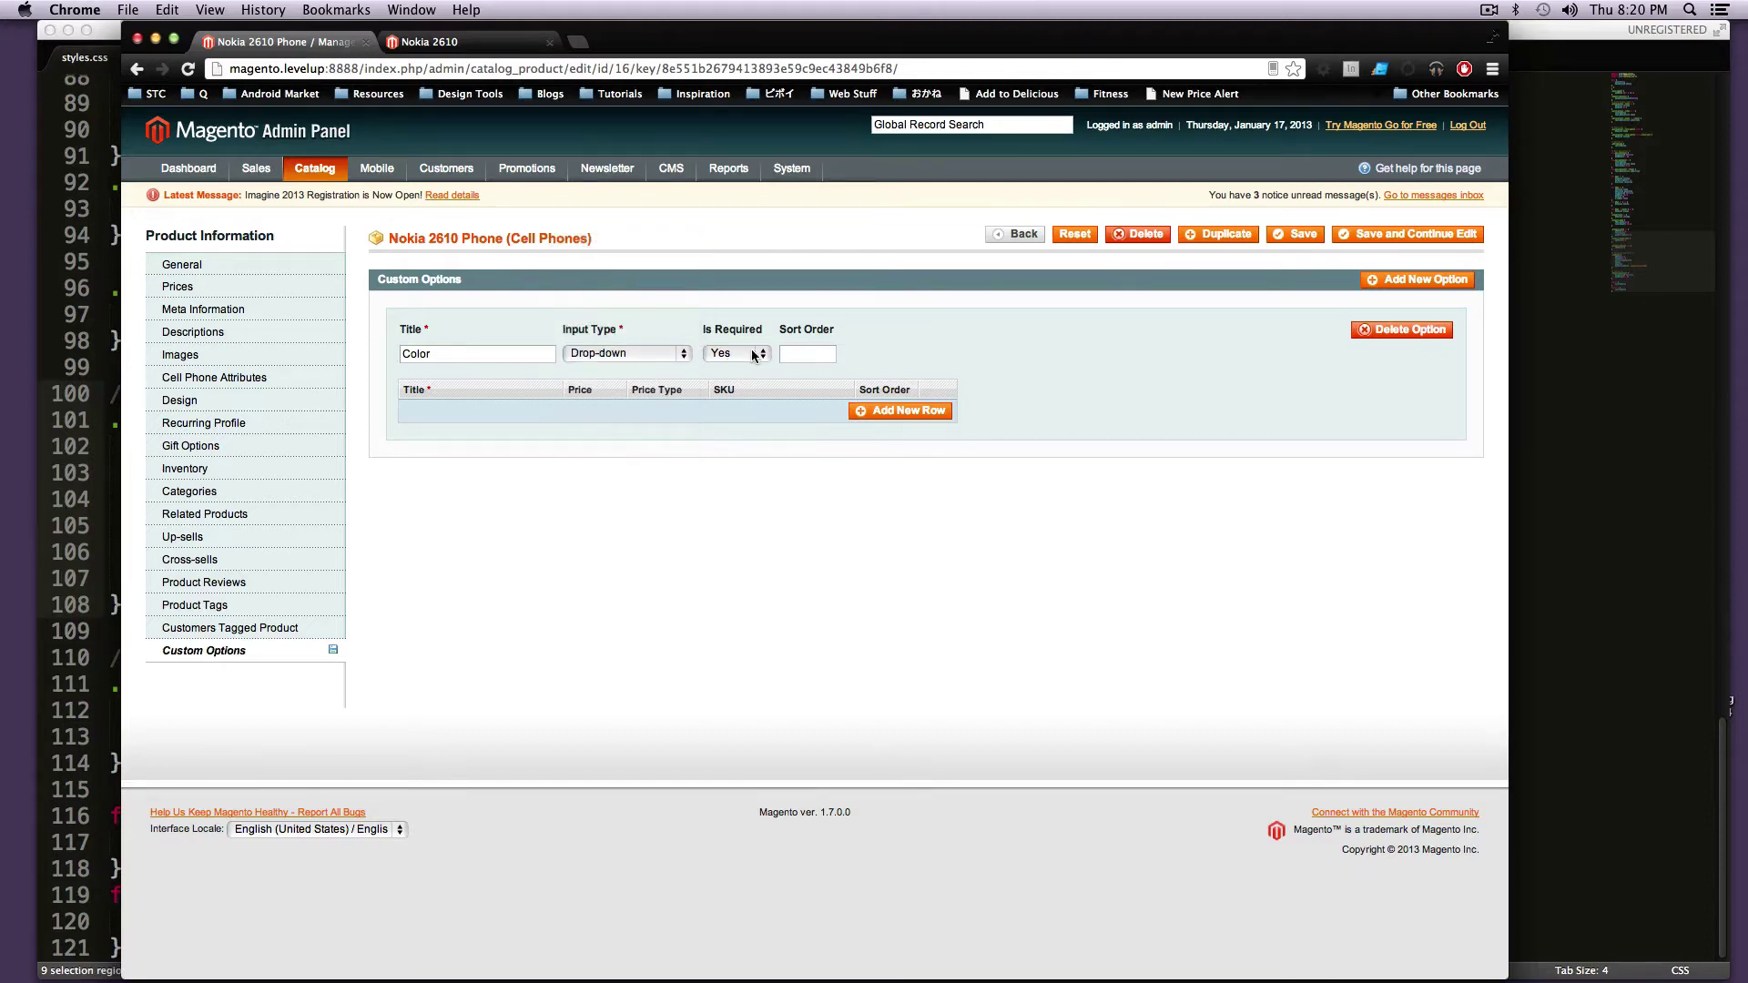
click(754, 355)
click(751, 353)
click(804, 352)
text(0)
- Add three Color value rows titled Blue, Black and Red
click(920, 411)
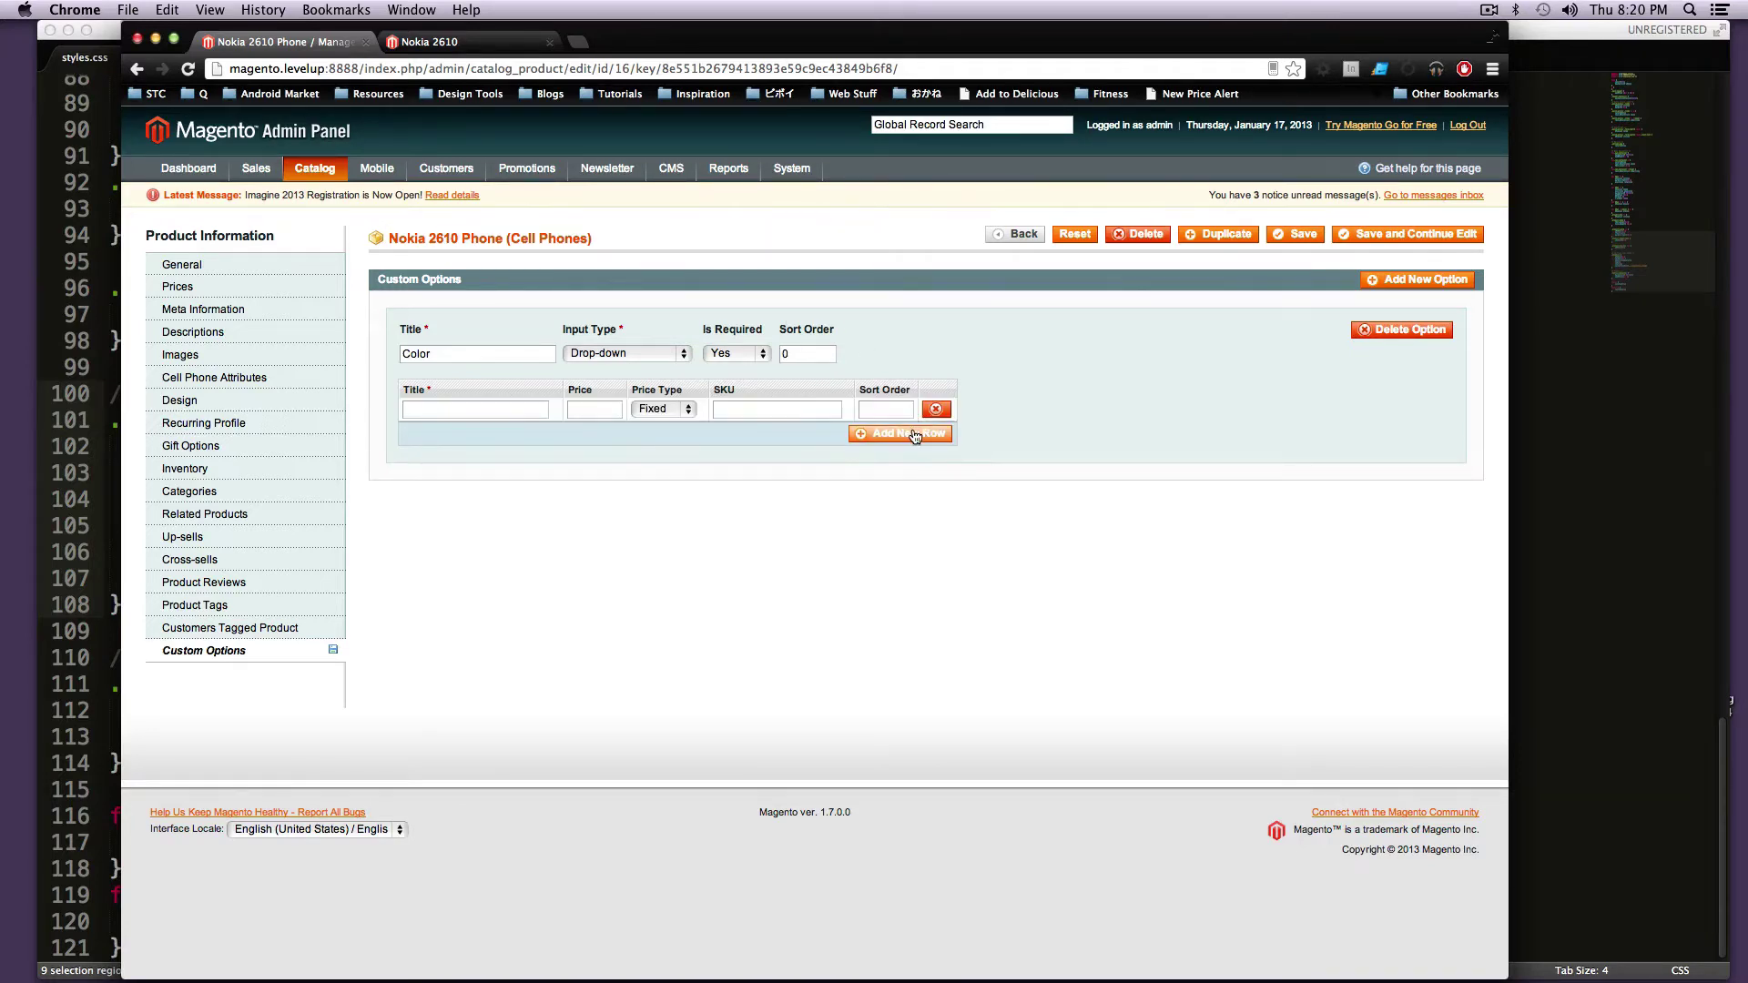
click(915, 436)
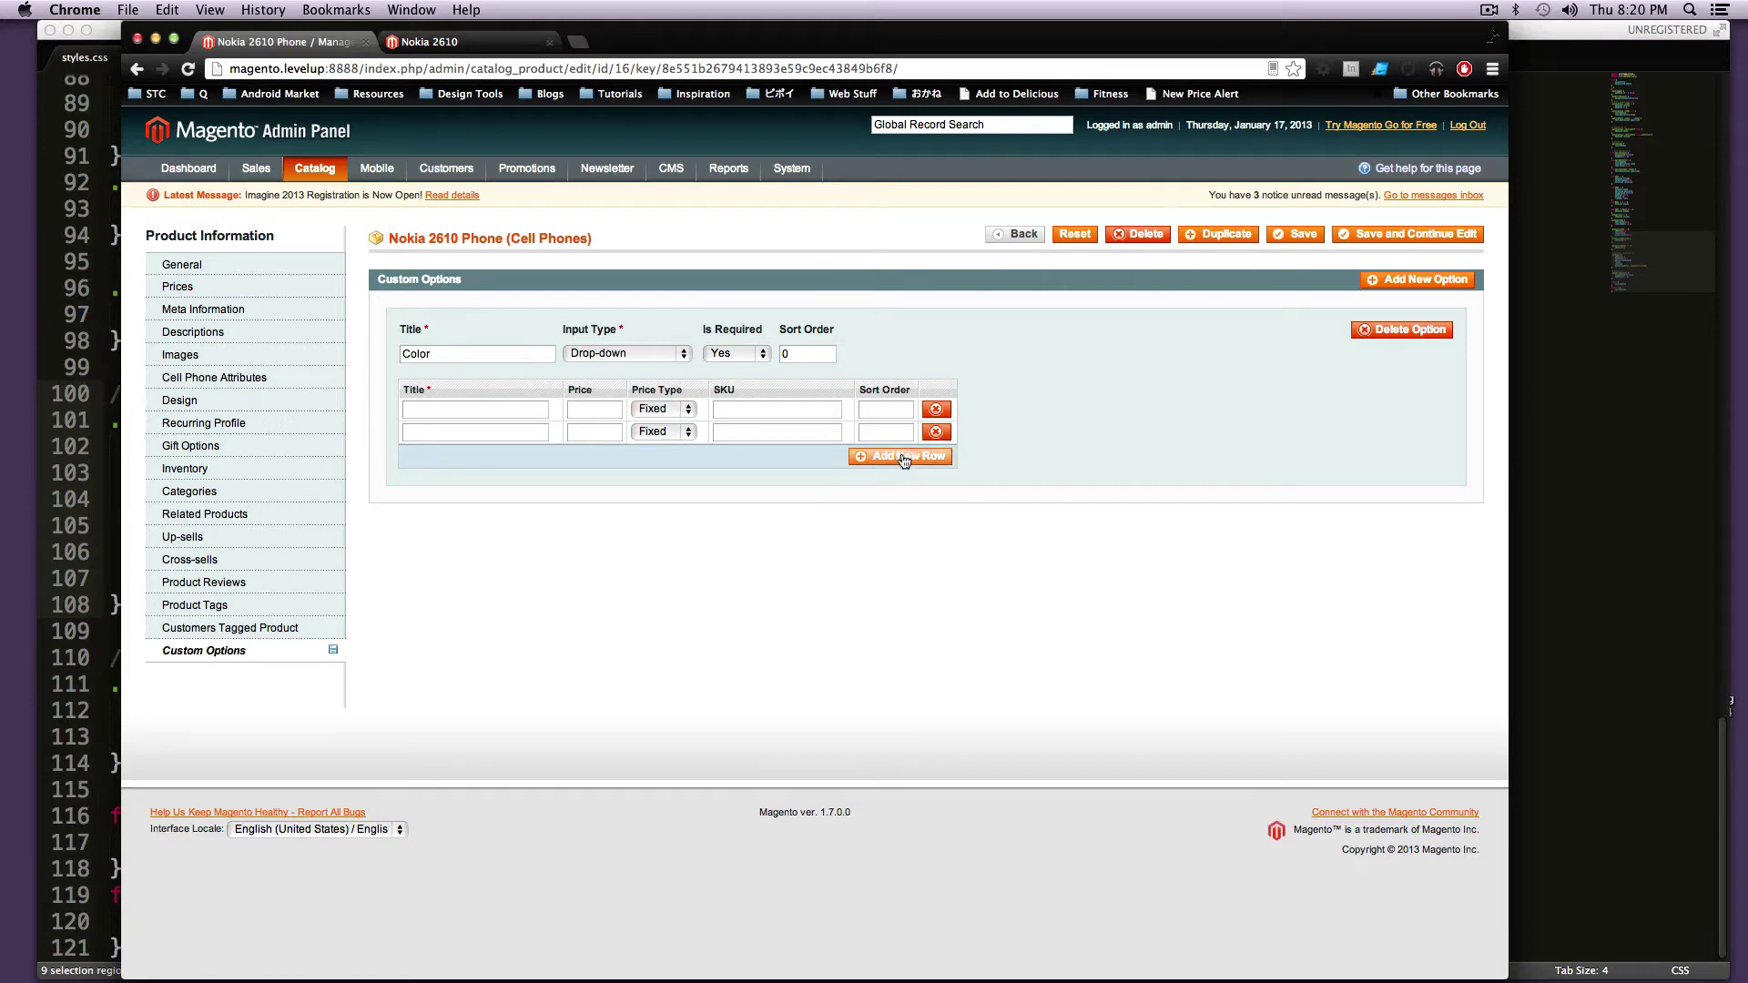
click(910, 457)
click(447, 407)
text(Blue)
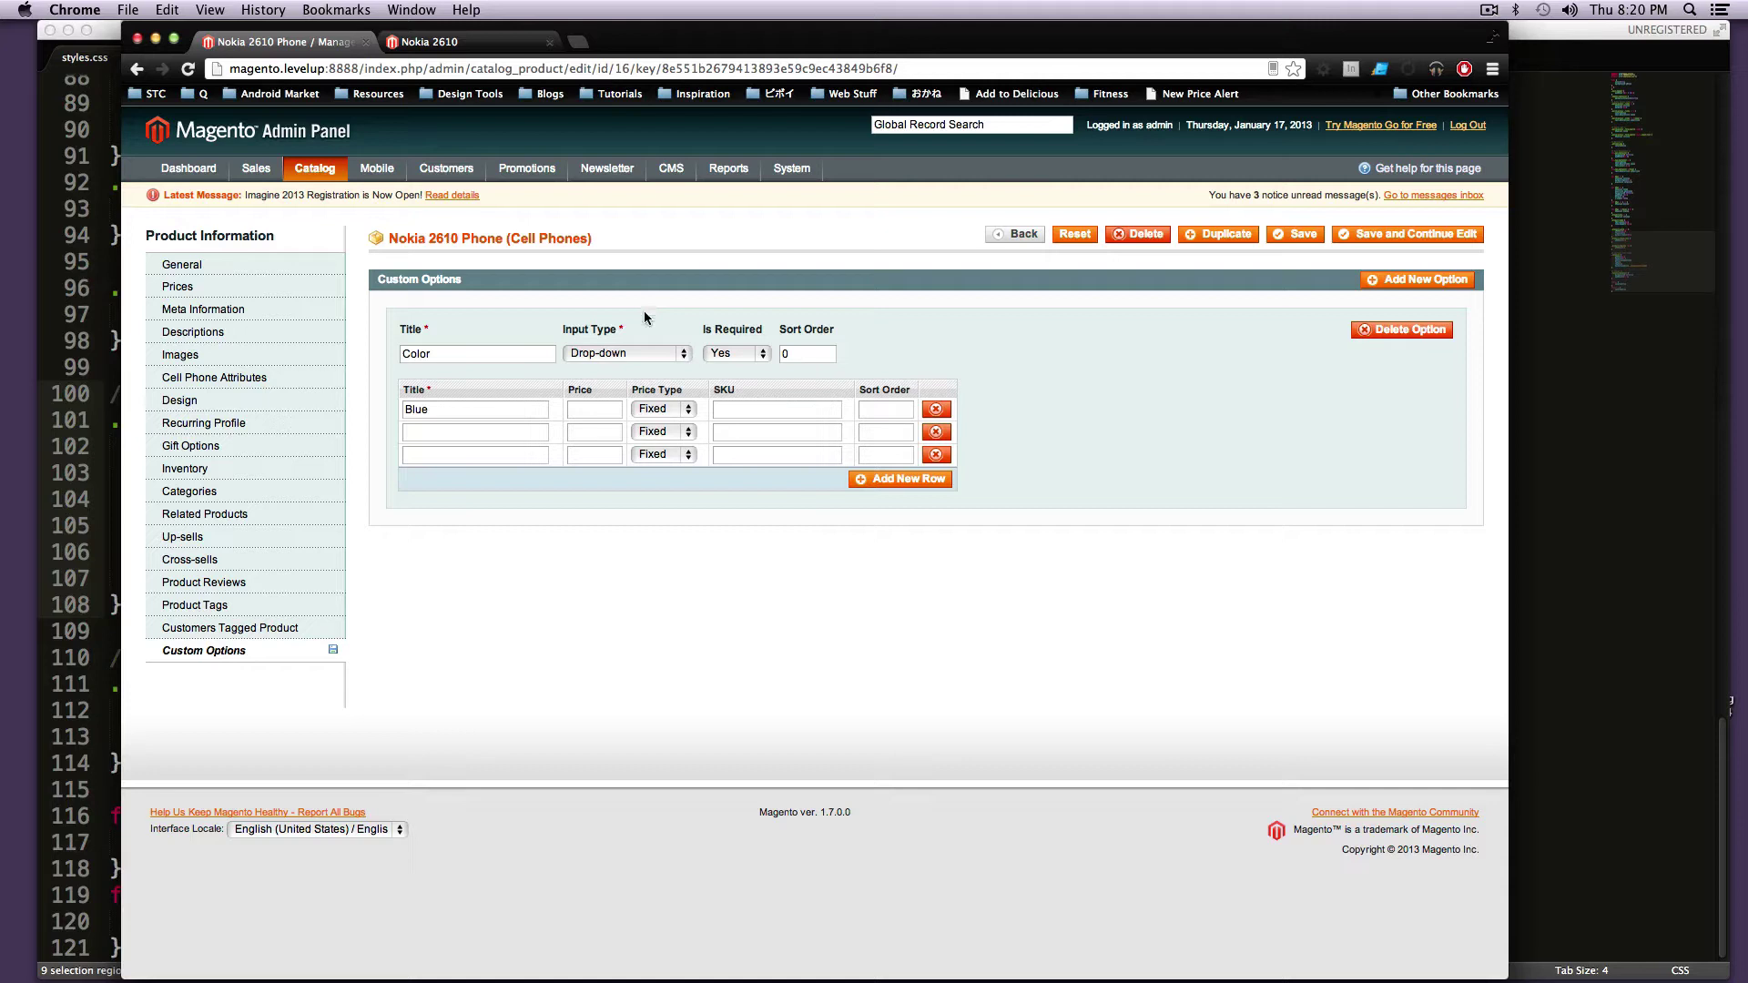
click(484, 433)
text(BLAC)
key(BackSpace)
key(BackSpace)
key(BackSpace)
text(lack)
click(493, 460)
text(Red)
- Give Red a 10 Percent price and set the value sort orders 0 to 2
click(646, 455)
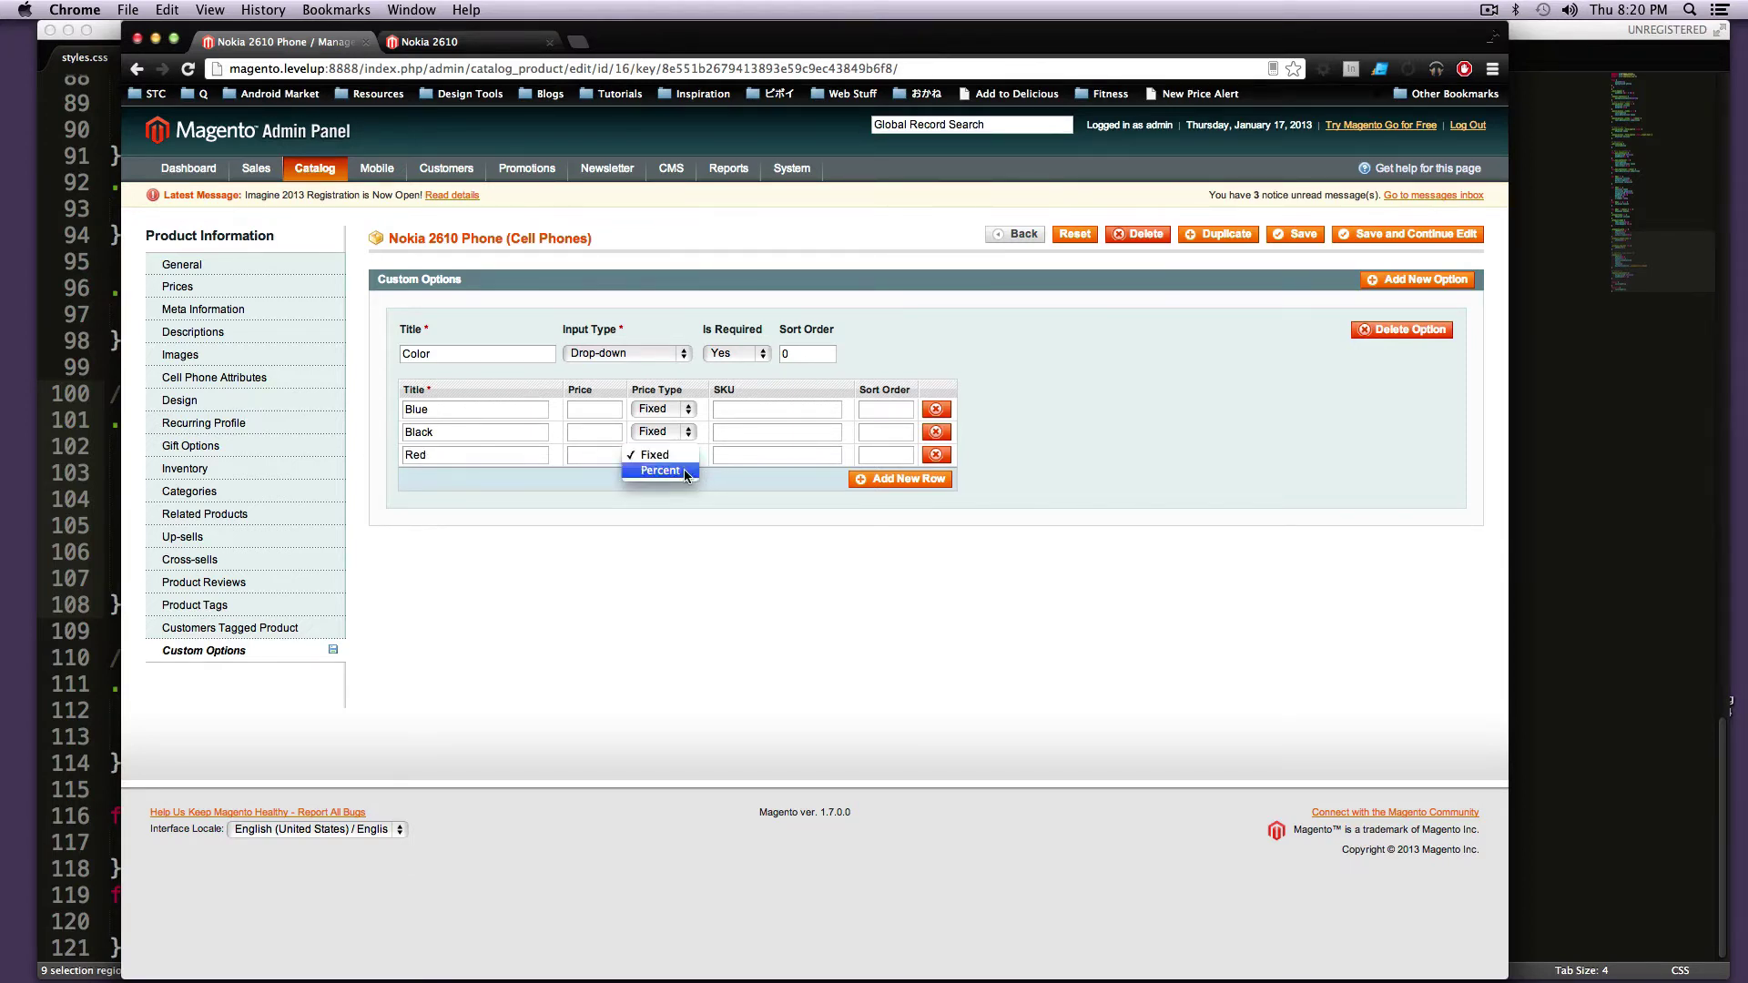
click(685, 468)
click(591, 458)
text(10%)
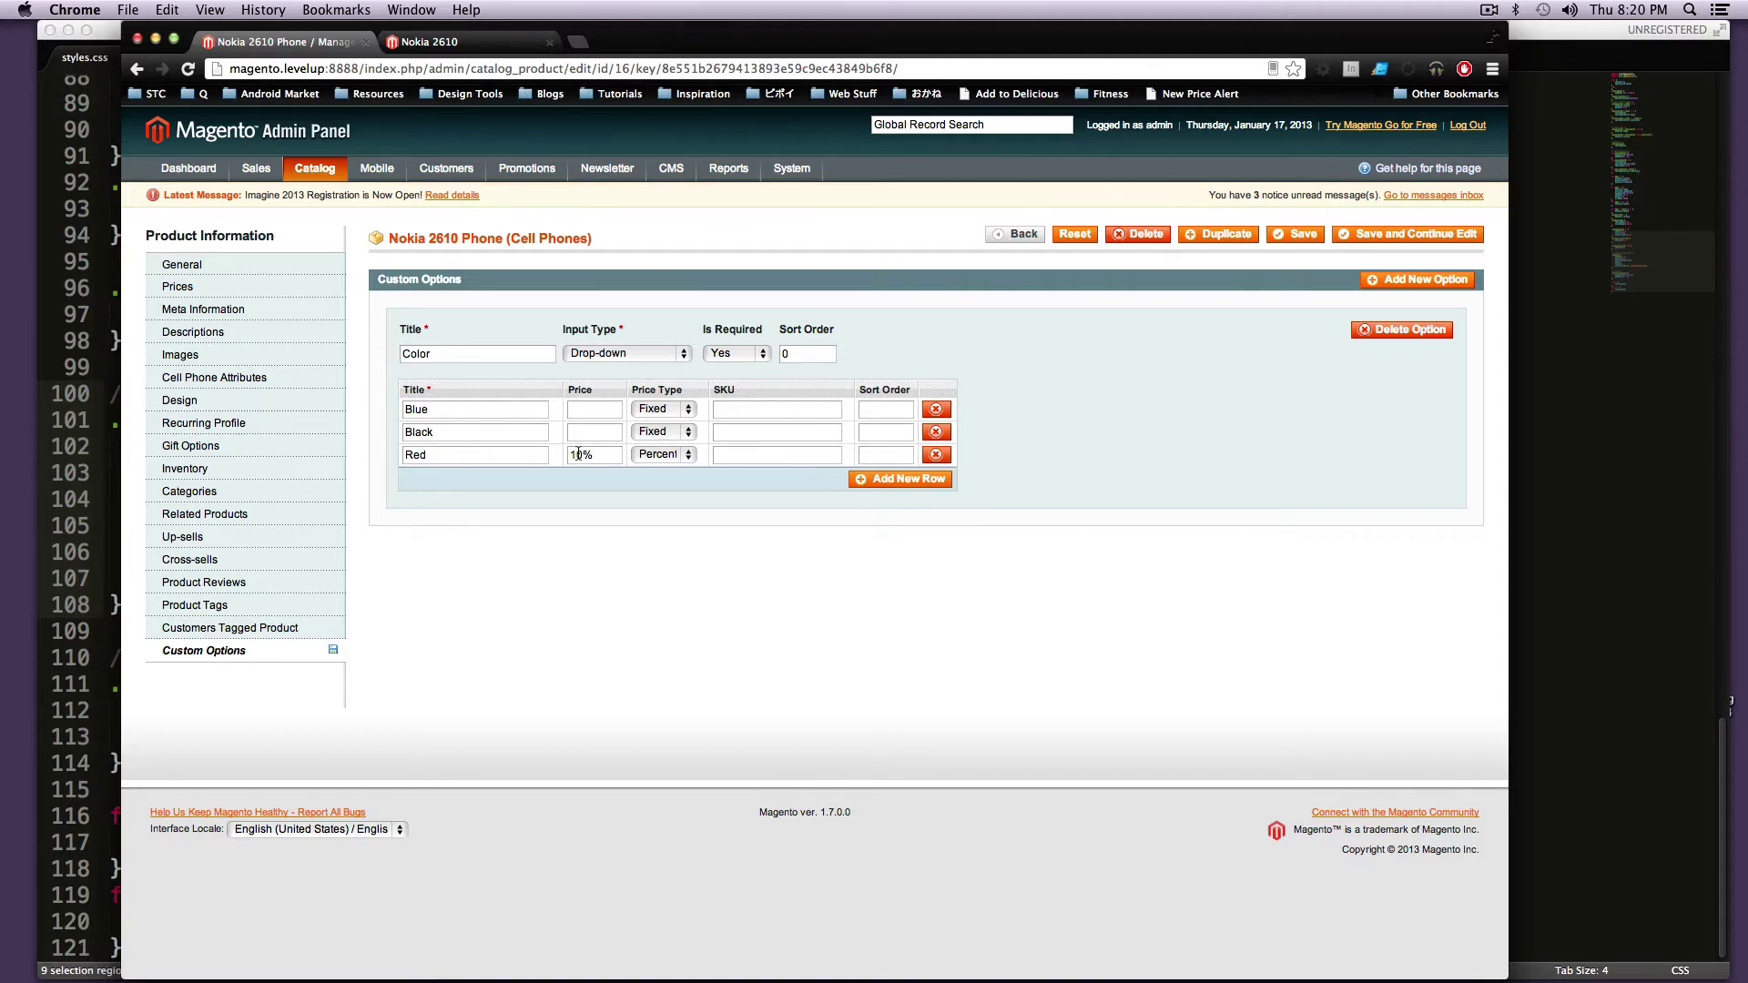
key(BackSpace)
click(747, 405)
text(1)
click(889, 454)
text(2)
click(768, 411)
- Save the product and reload the storefront Nokia 2610 Phone page to show the Color option
click(1278, 235)
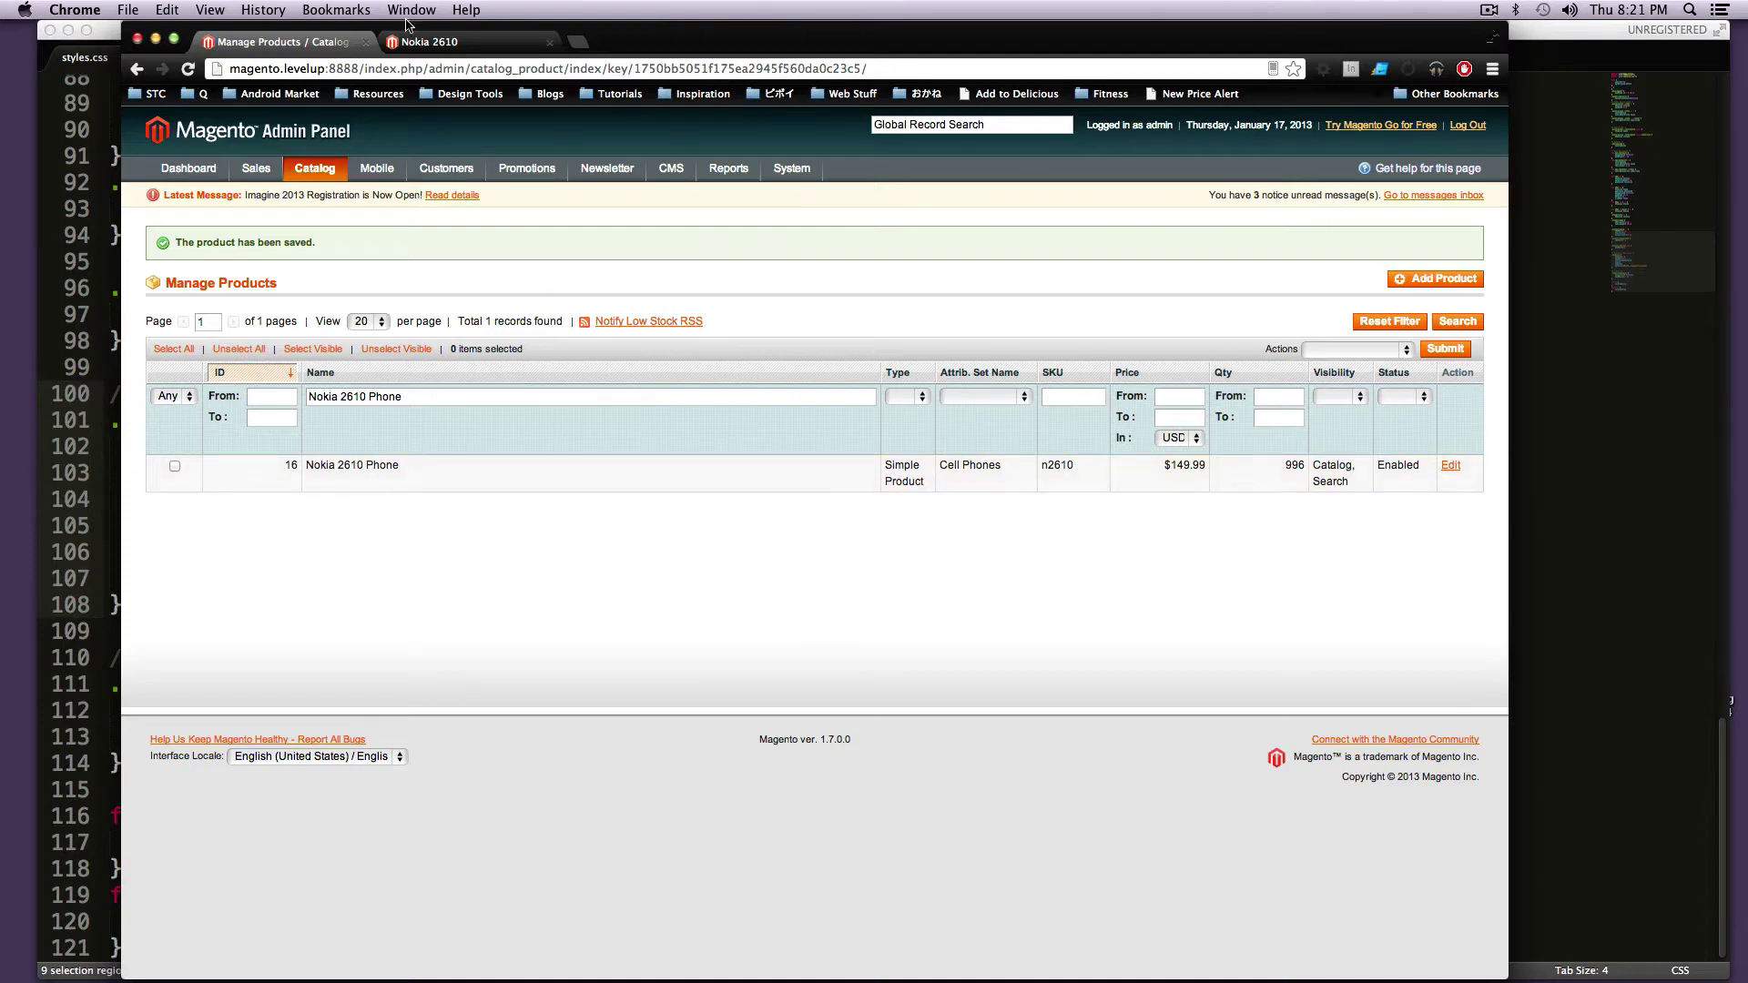
click(459, 42)
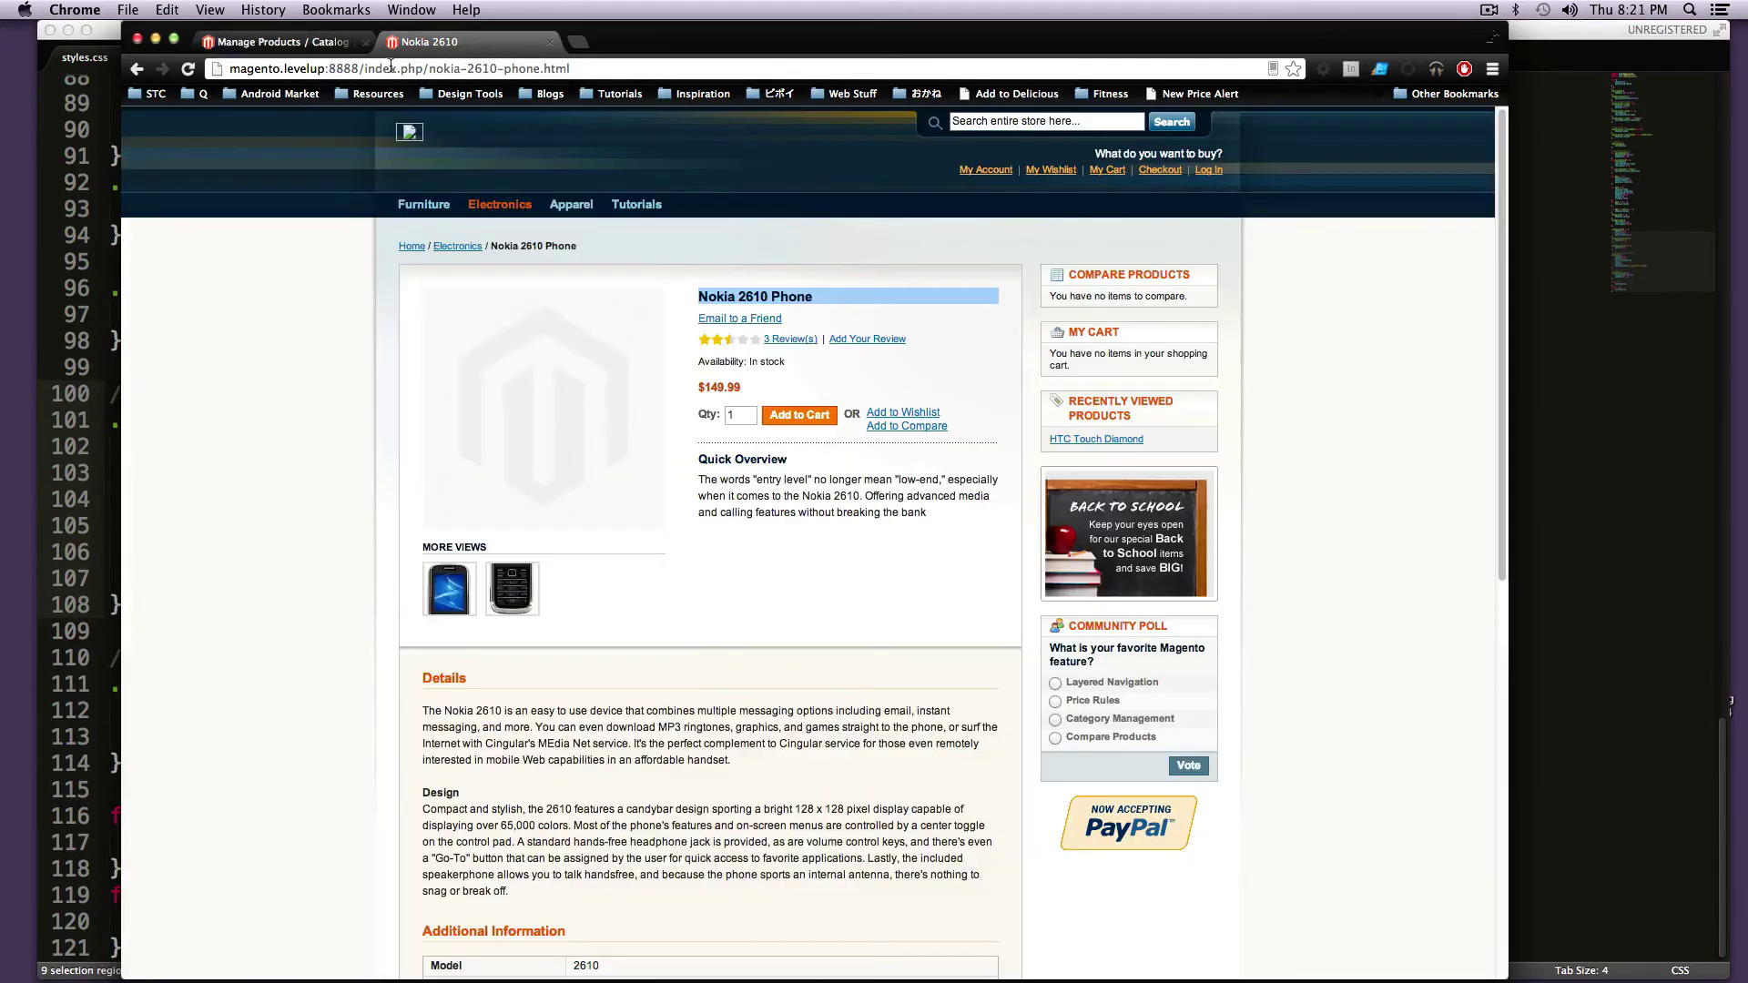
click(188, 68)
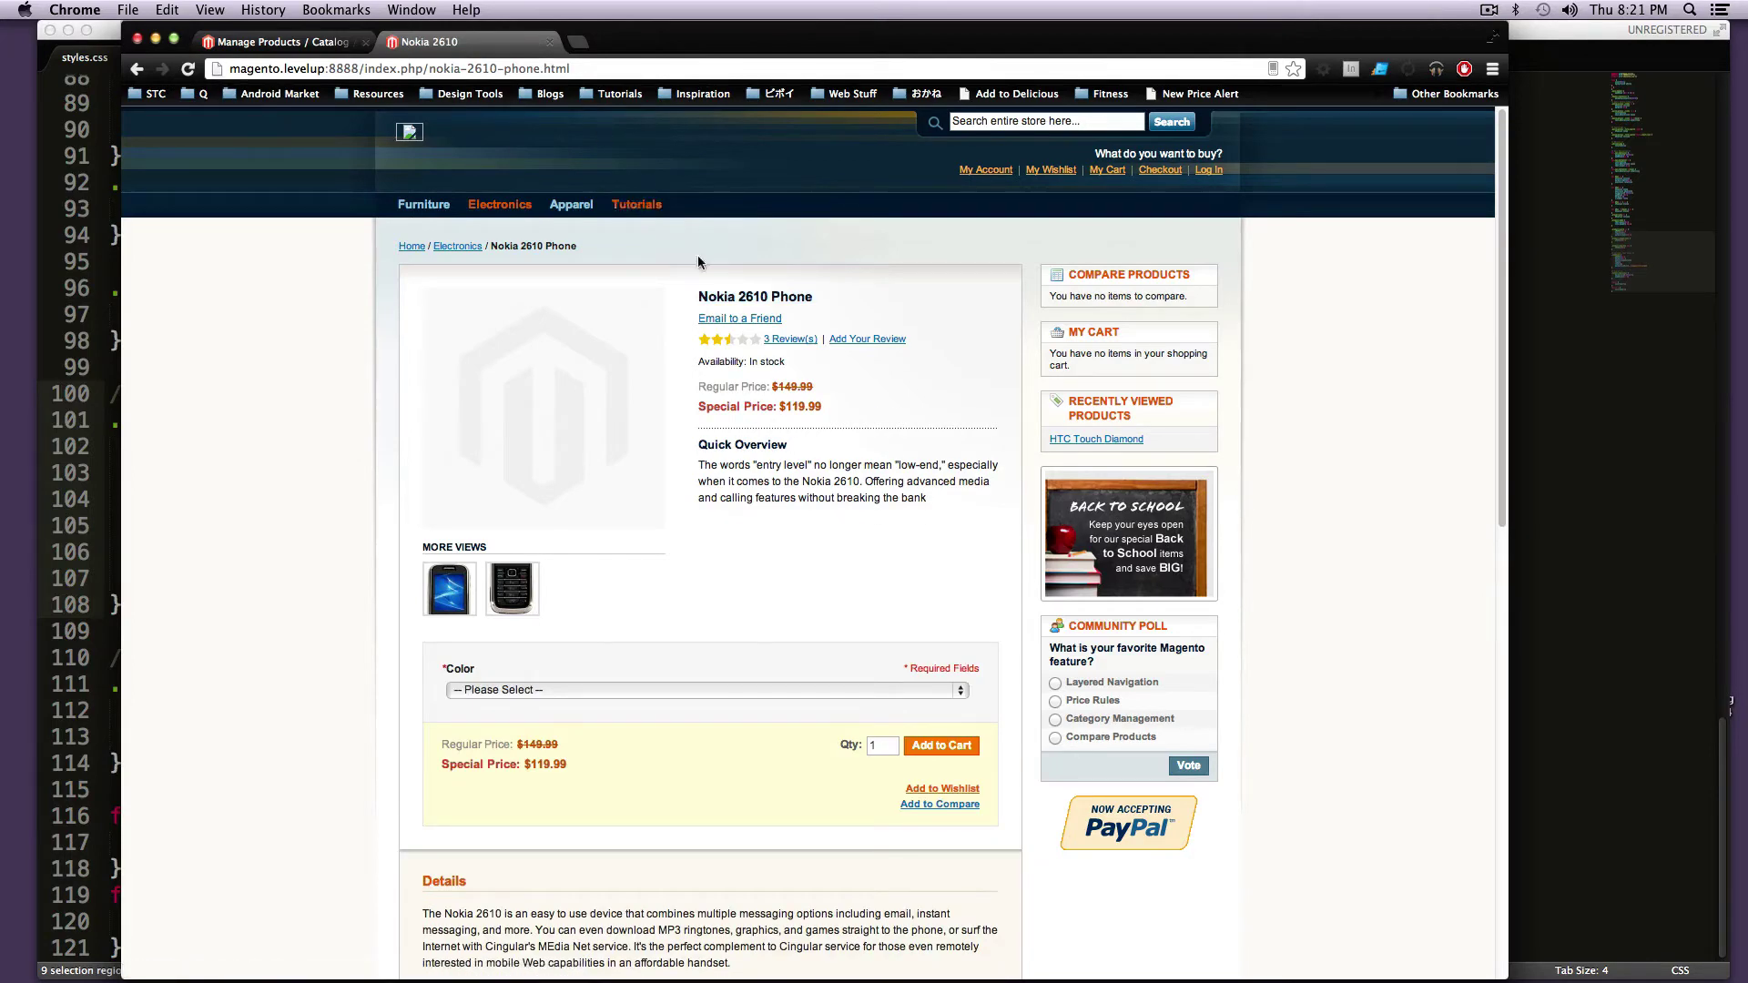
drag(726, 386, 907, 397)
click(914, 492)
mouse_move(803, 412)
mouse_down()
mouse_move(783, 383)
mouse_move(772, 424)
mouse_up()
click(772, 424)
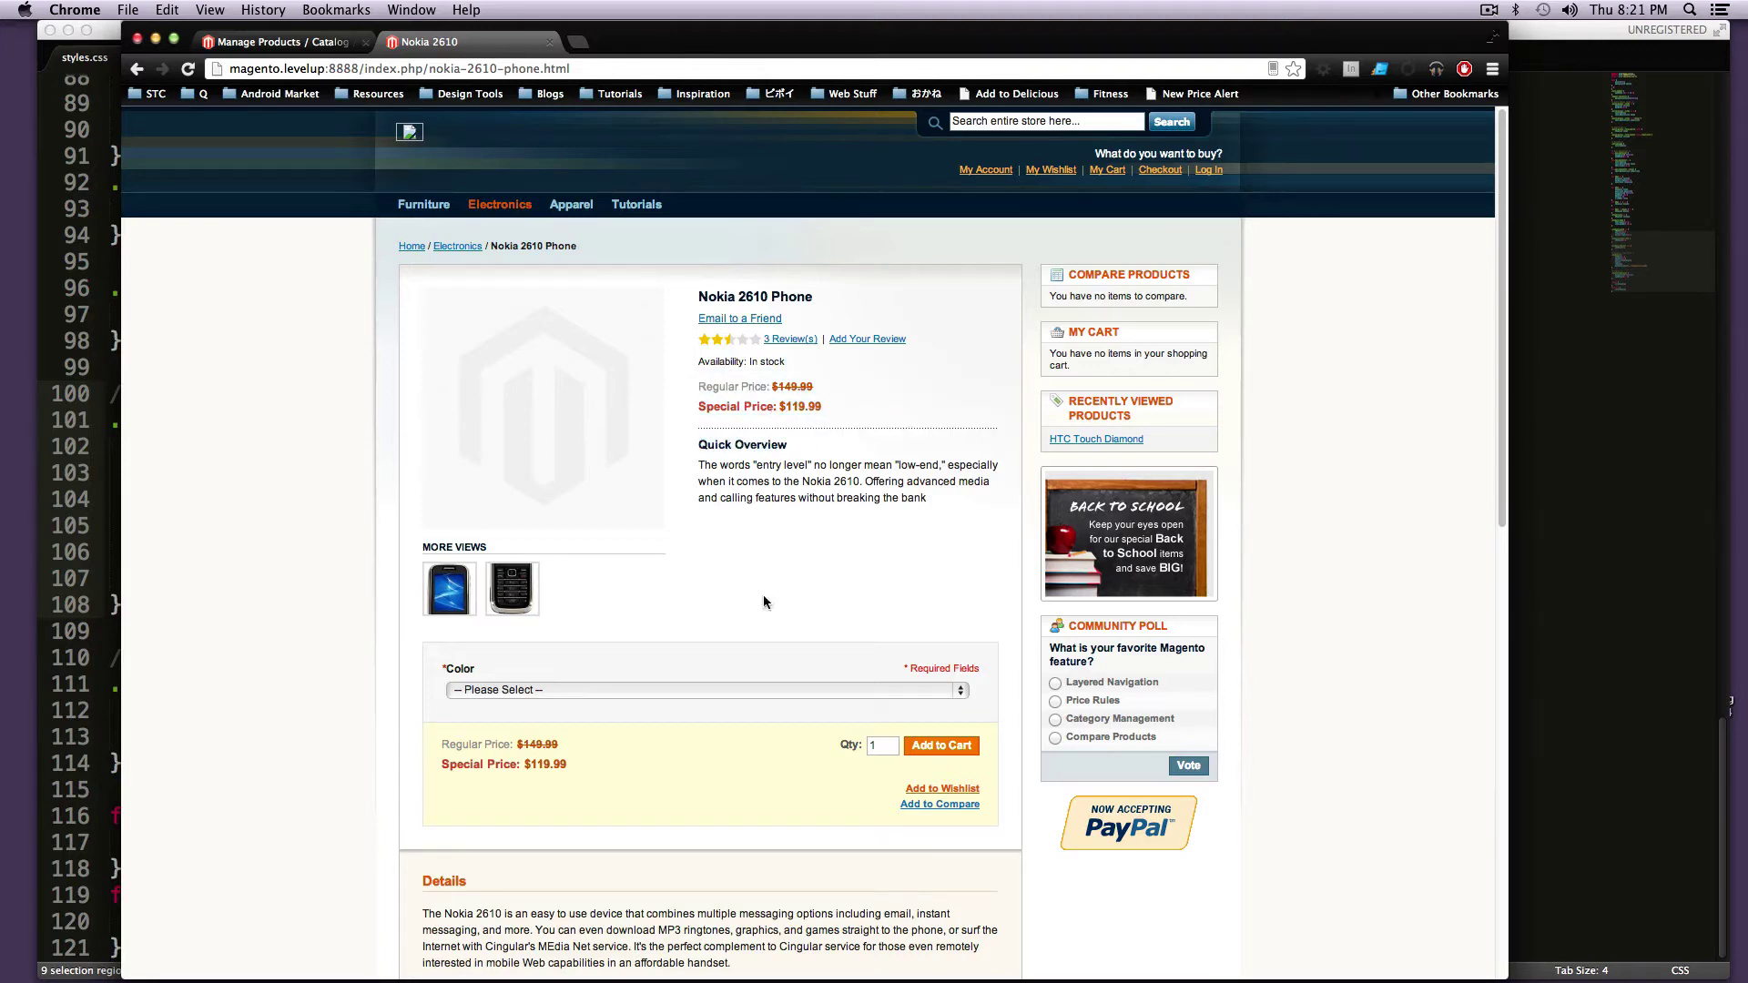
- Try each color, confirm the required-field error with no color, then choose Red (+$12.00)
click(685, 688)
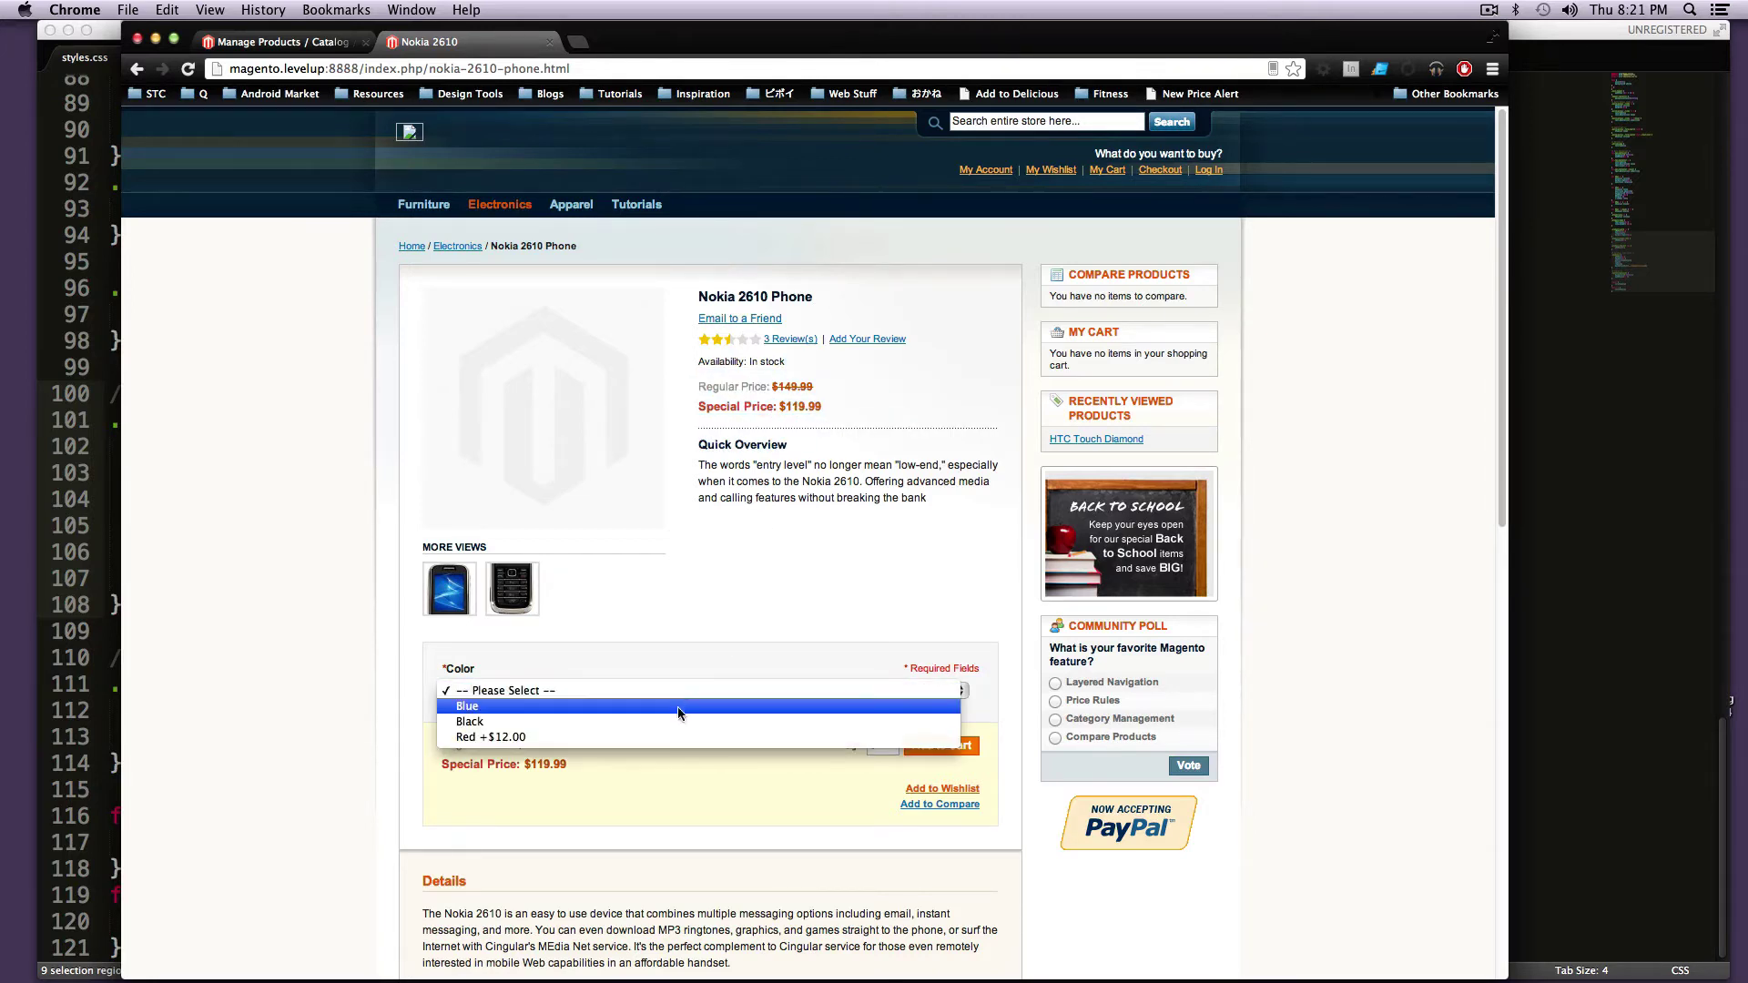
click(614, 735)
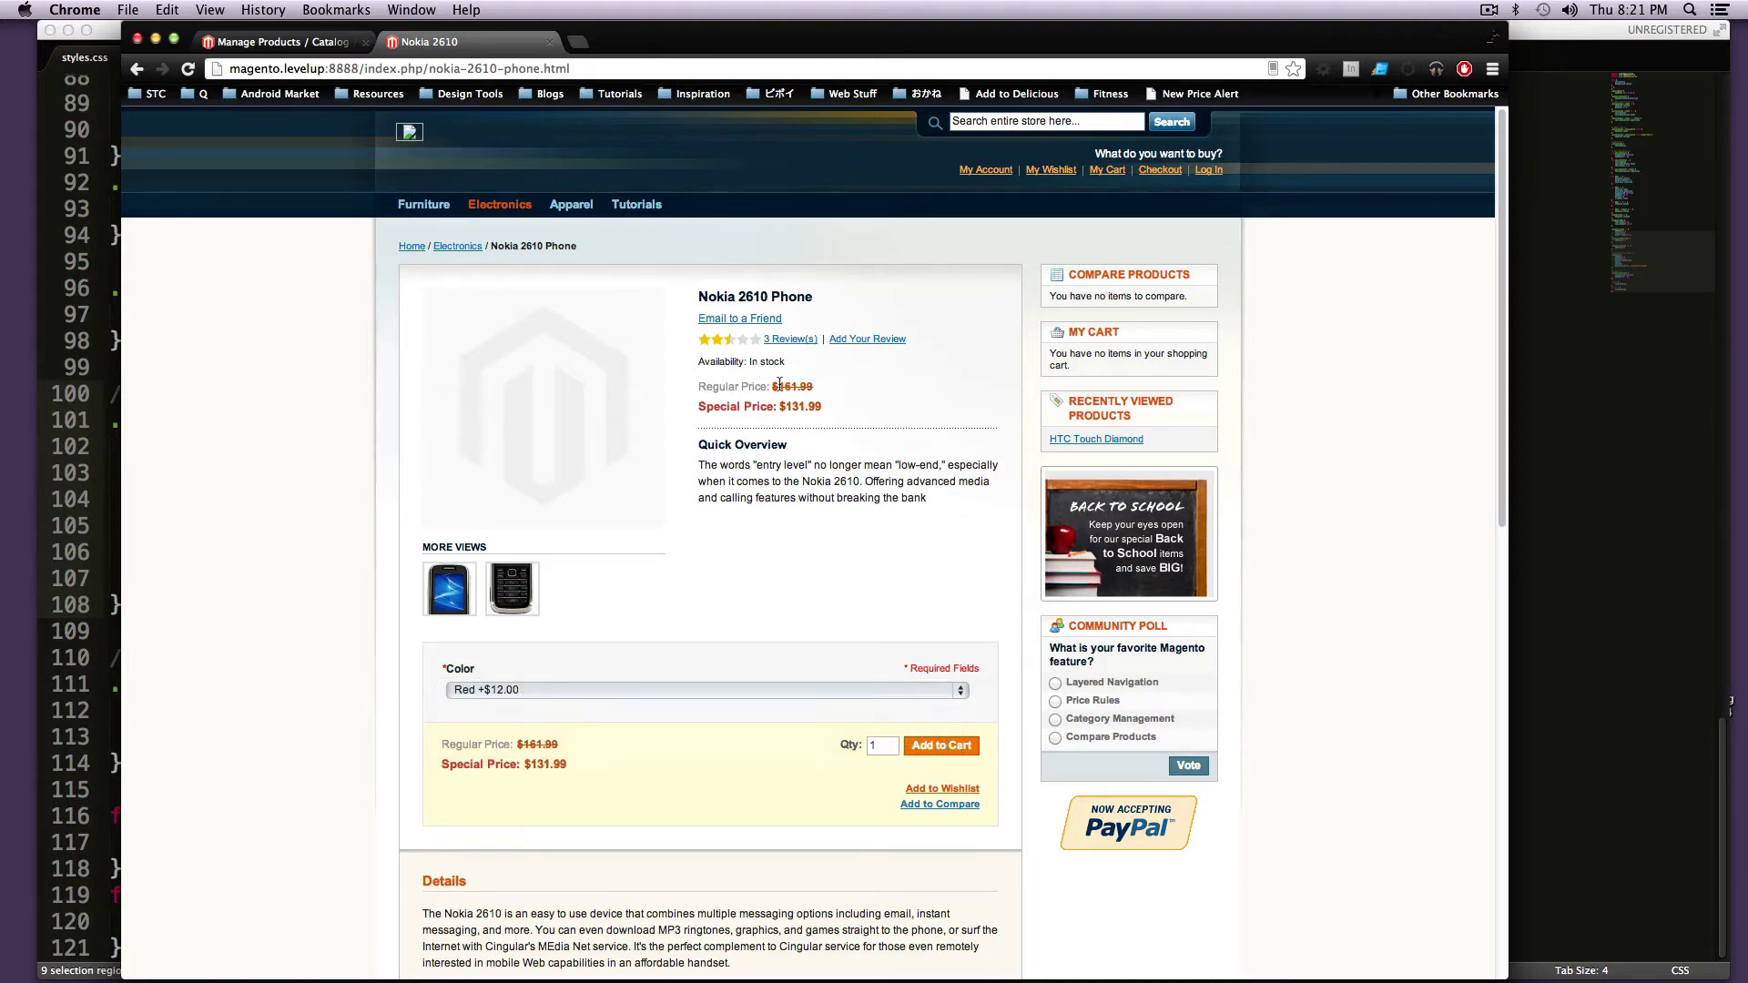
click(750, 694)
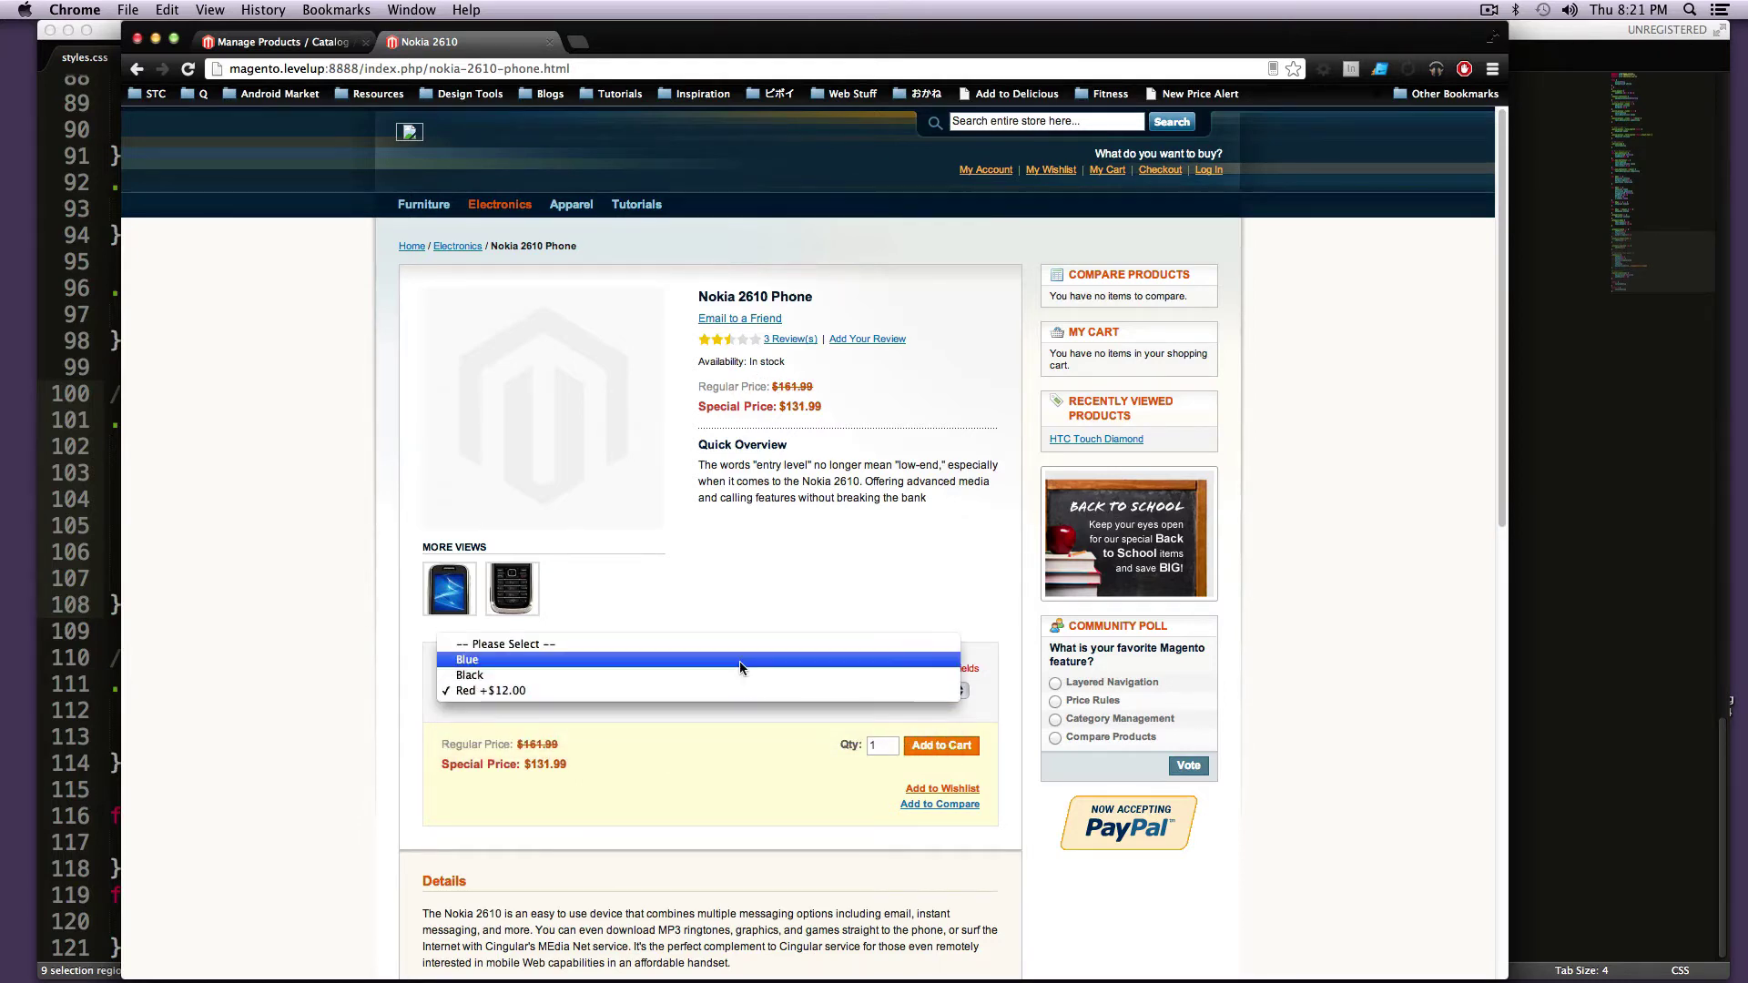
click(745, 669)
click(737, 692)
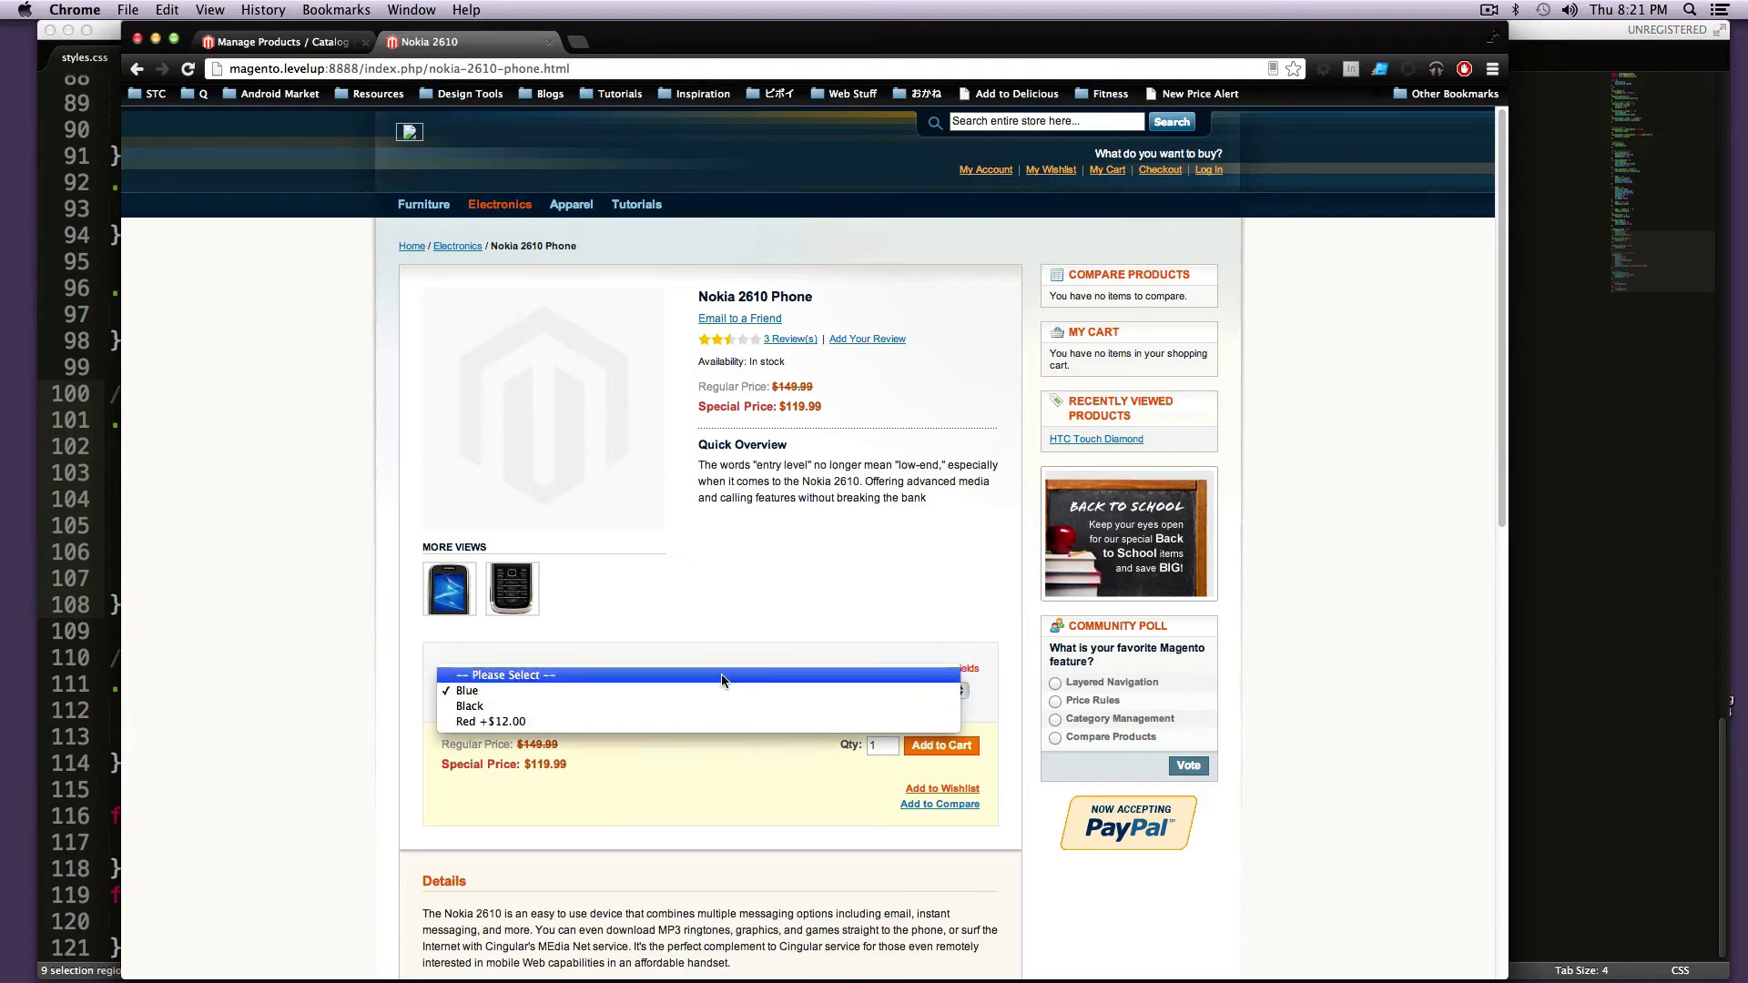
click(721, 673)
click(921, 749)
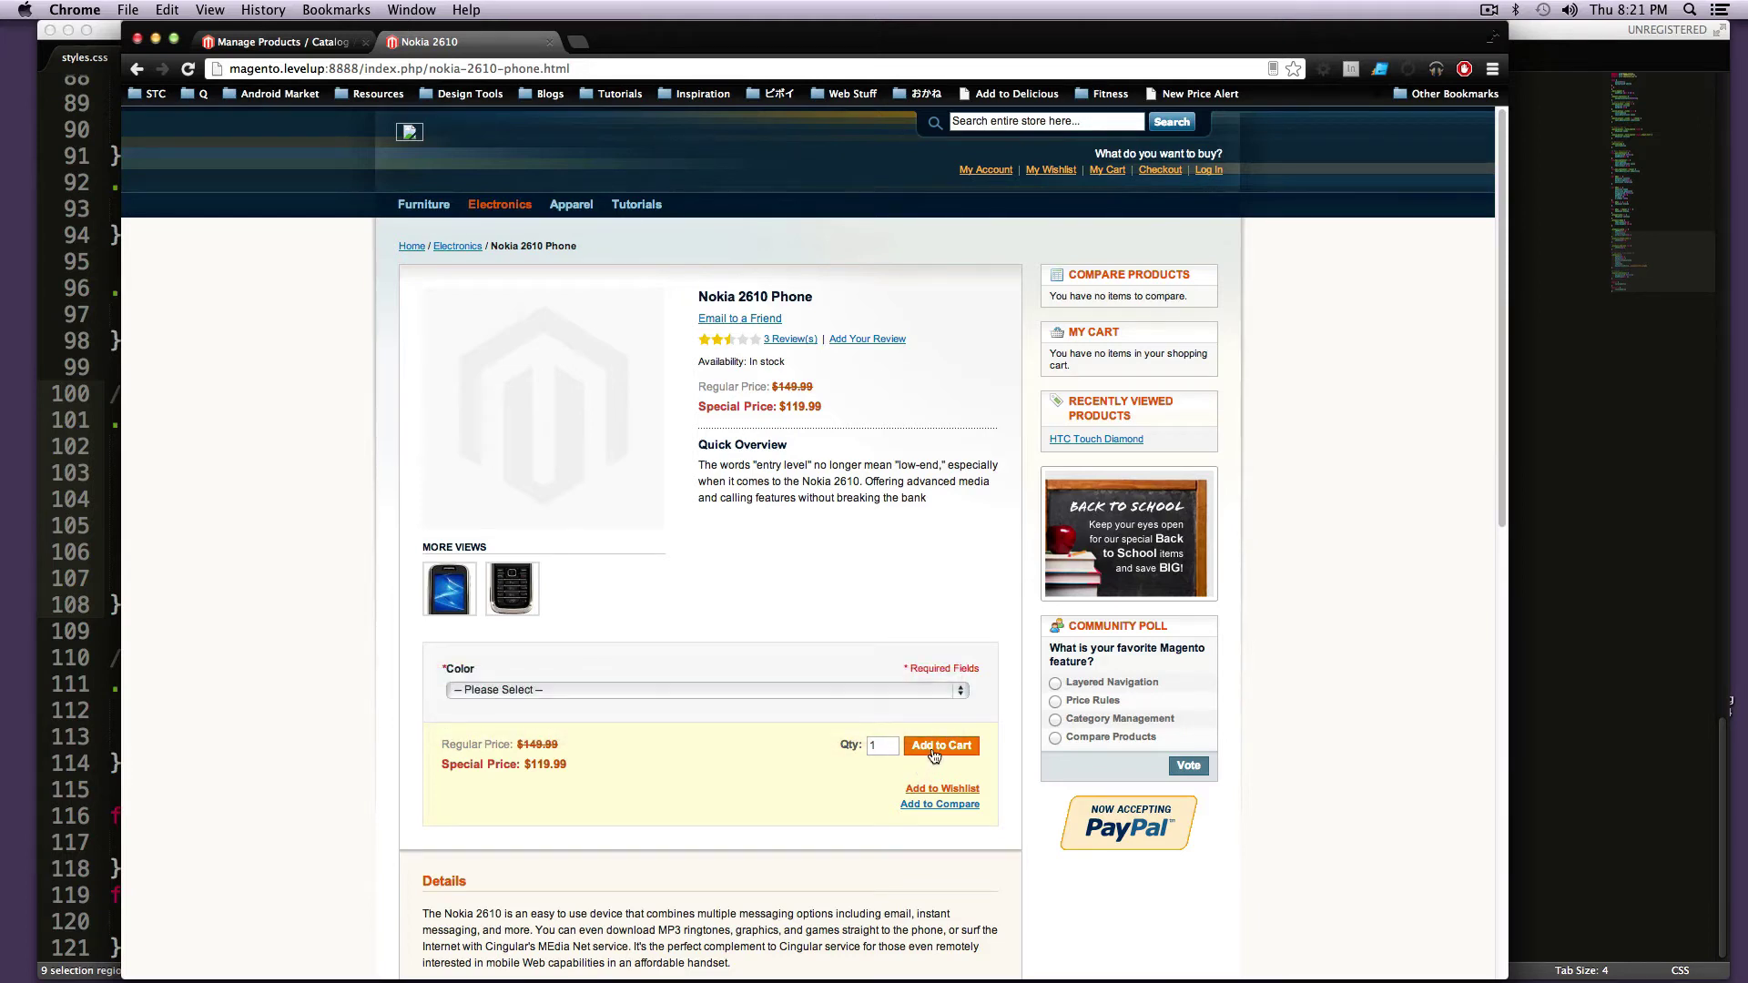
drag(586, 712, 454, 709)
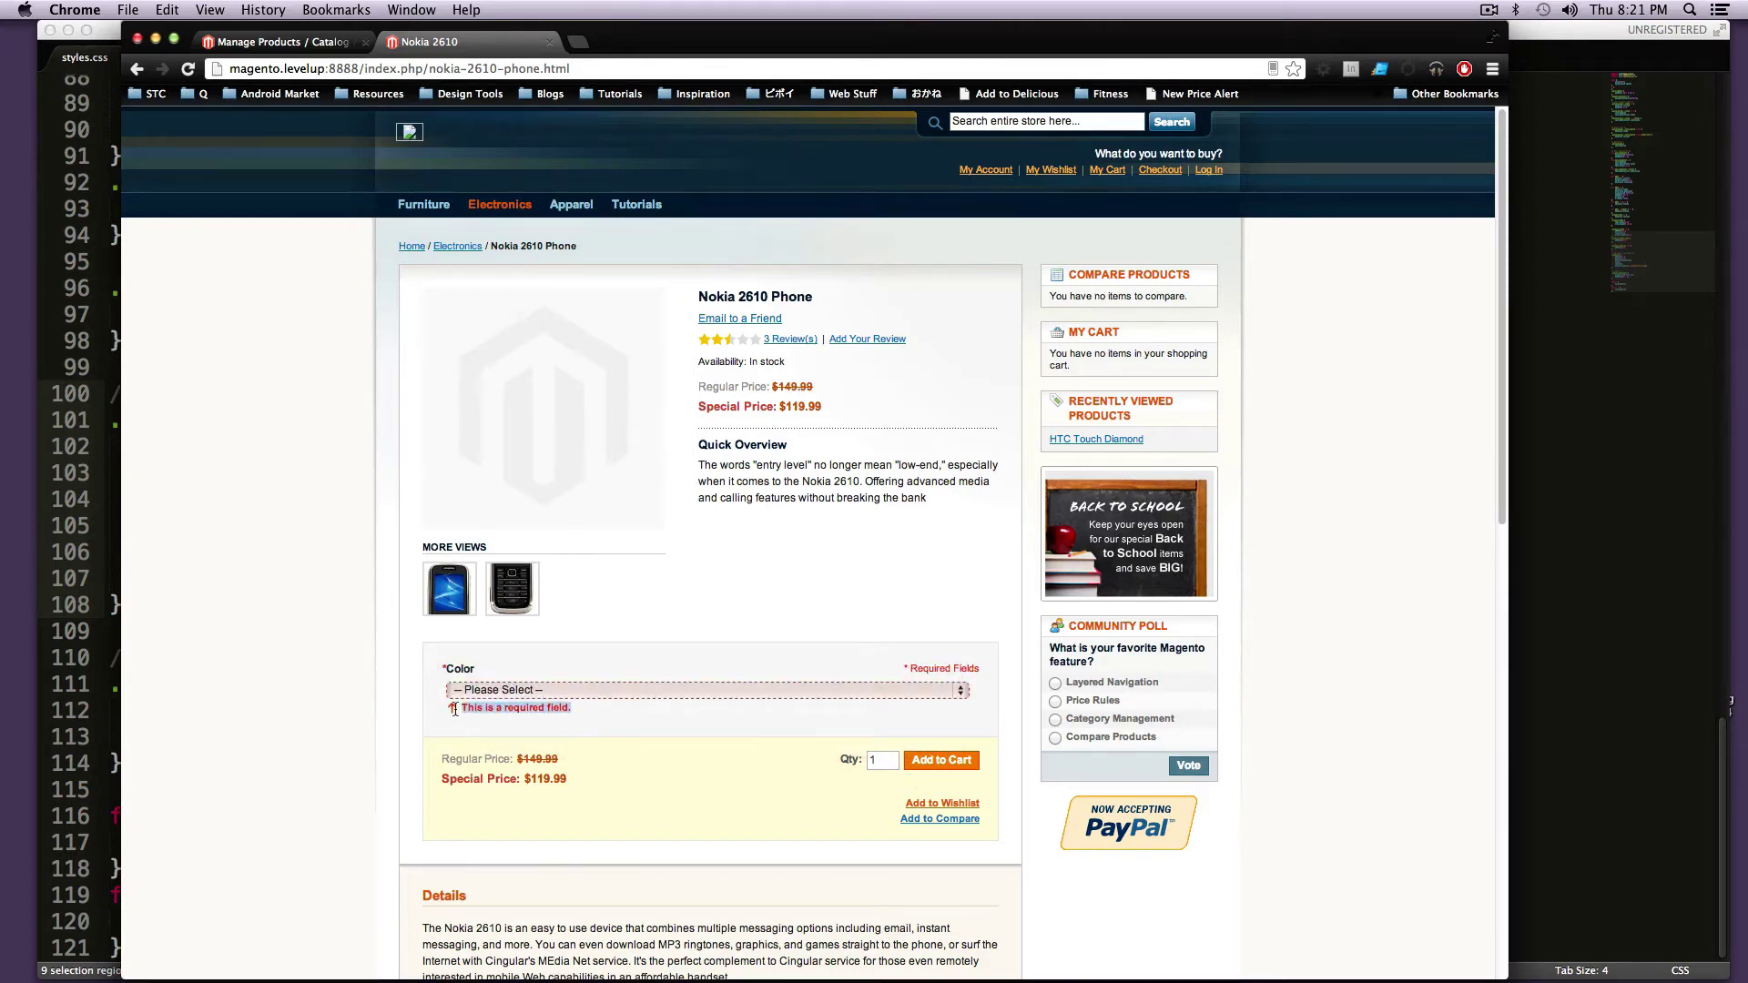
click(630, 692)
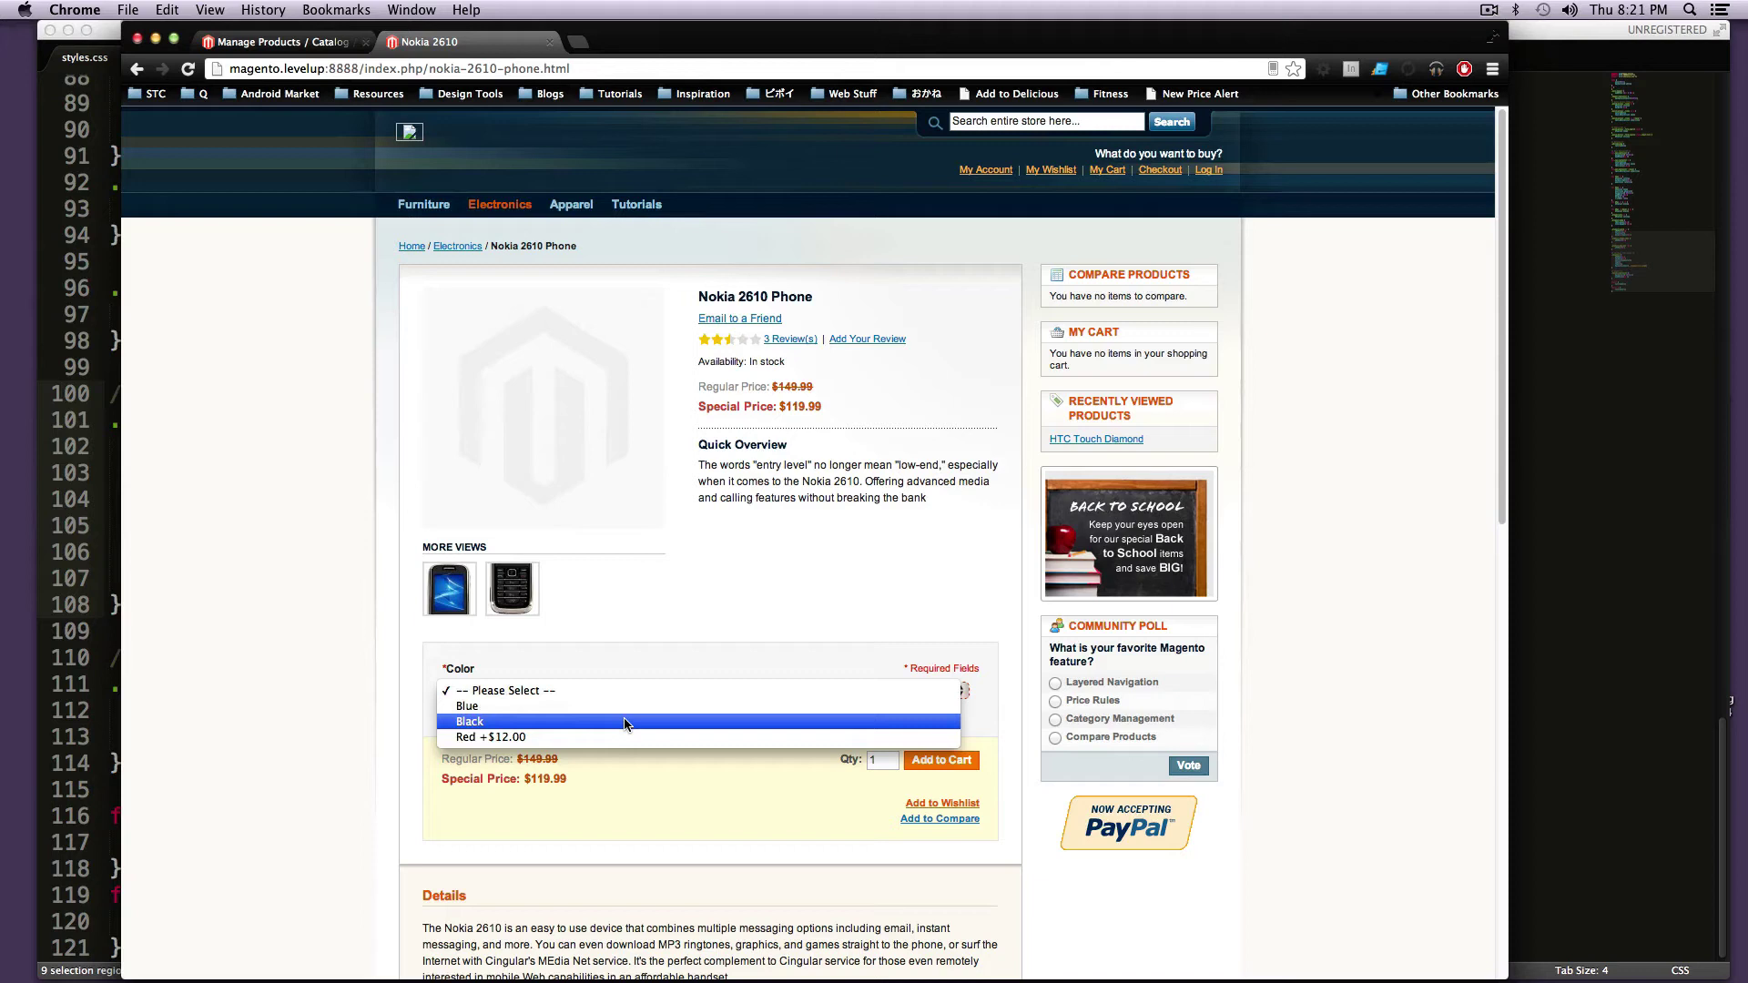
click(623, 735)
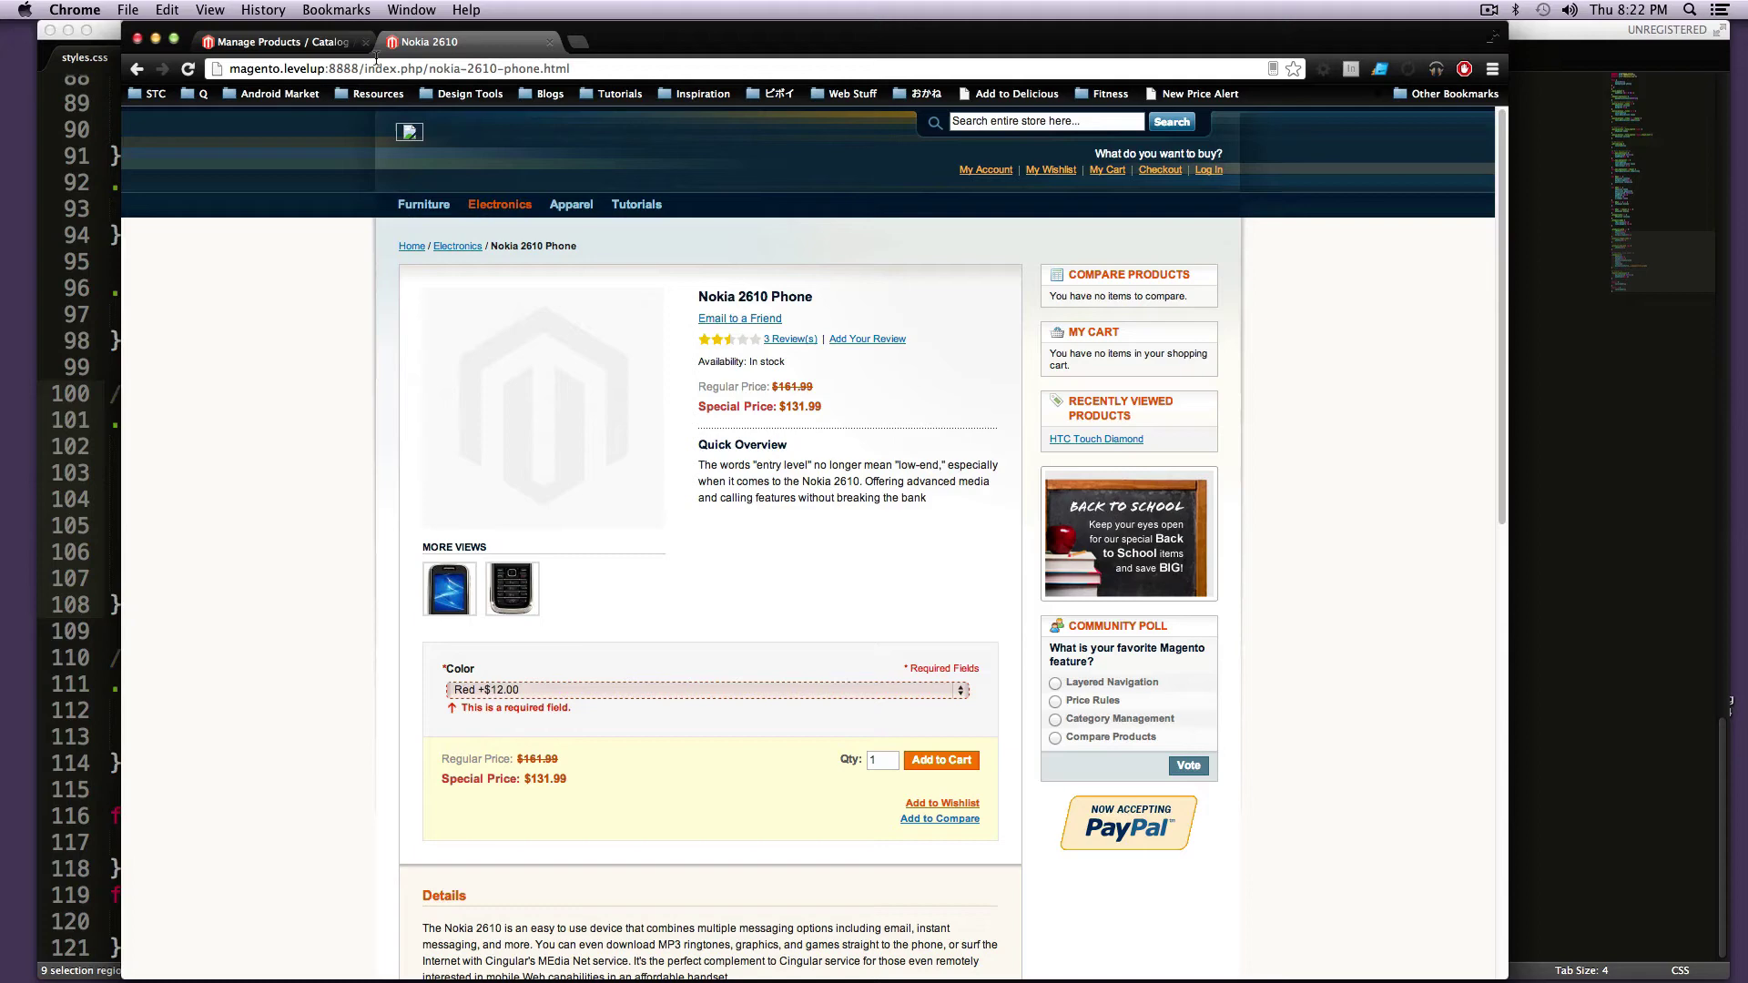
- Reopen the Nokia 2610 Phone's Custom Options and add a new option of Checkbox input type
click(309, 42)
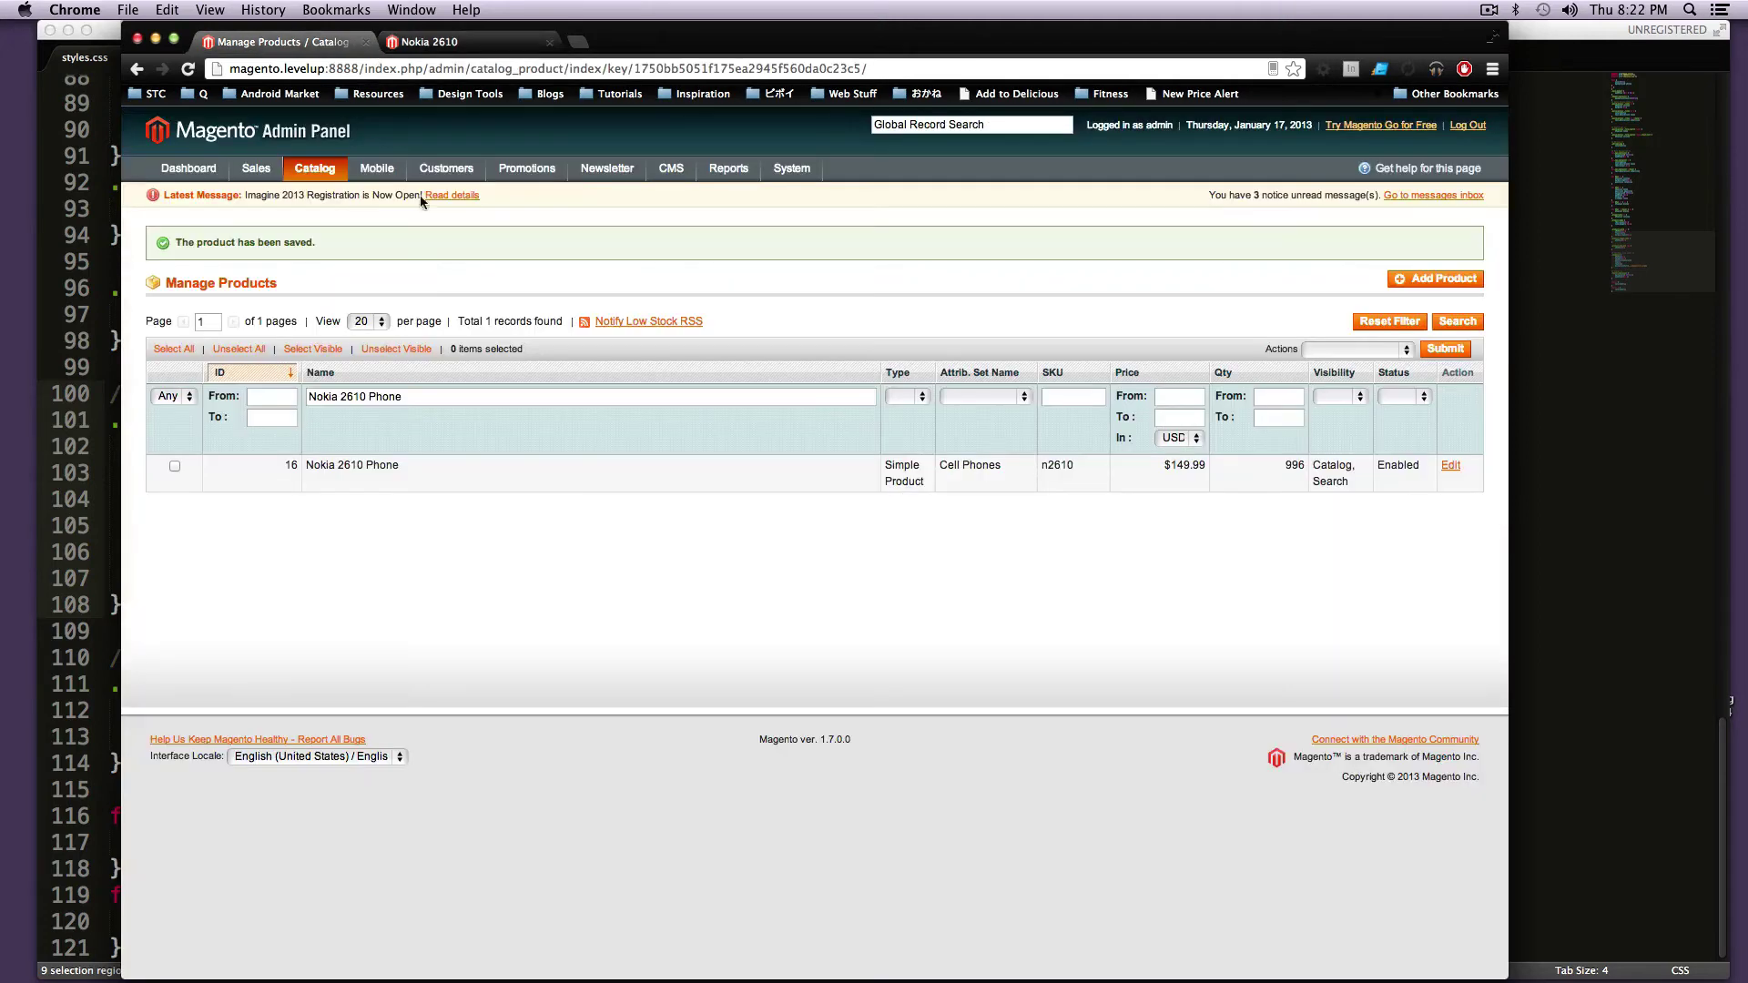
click(337, 487)
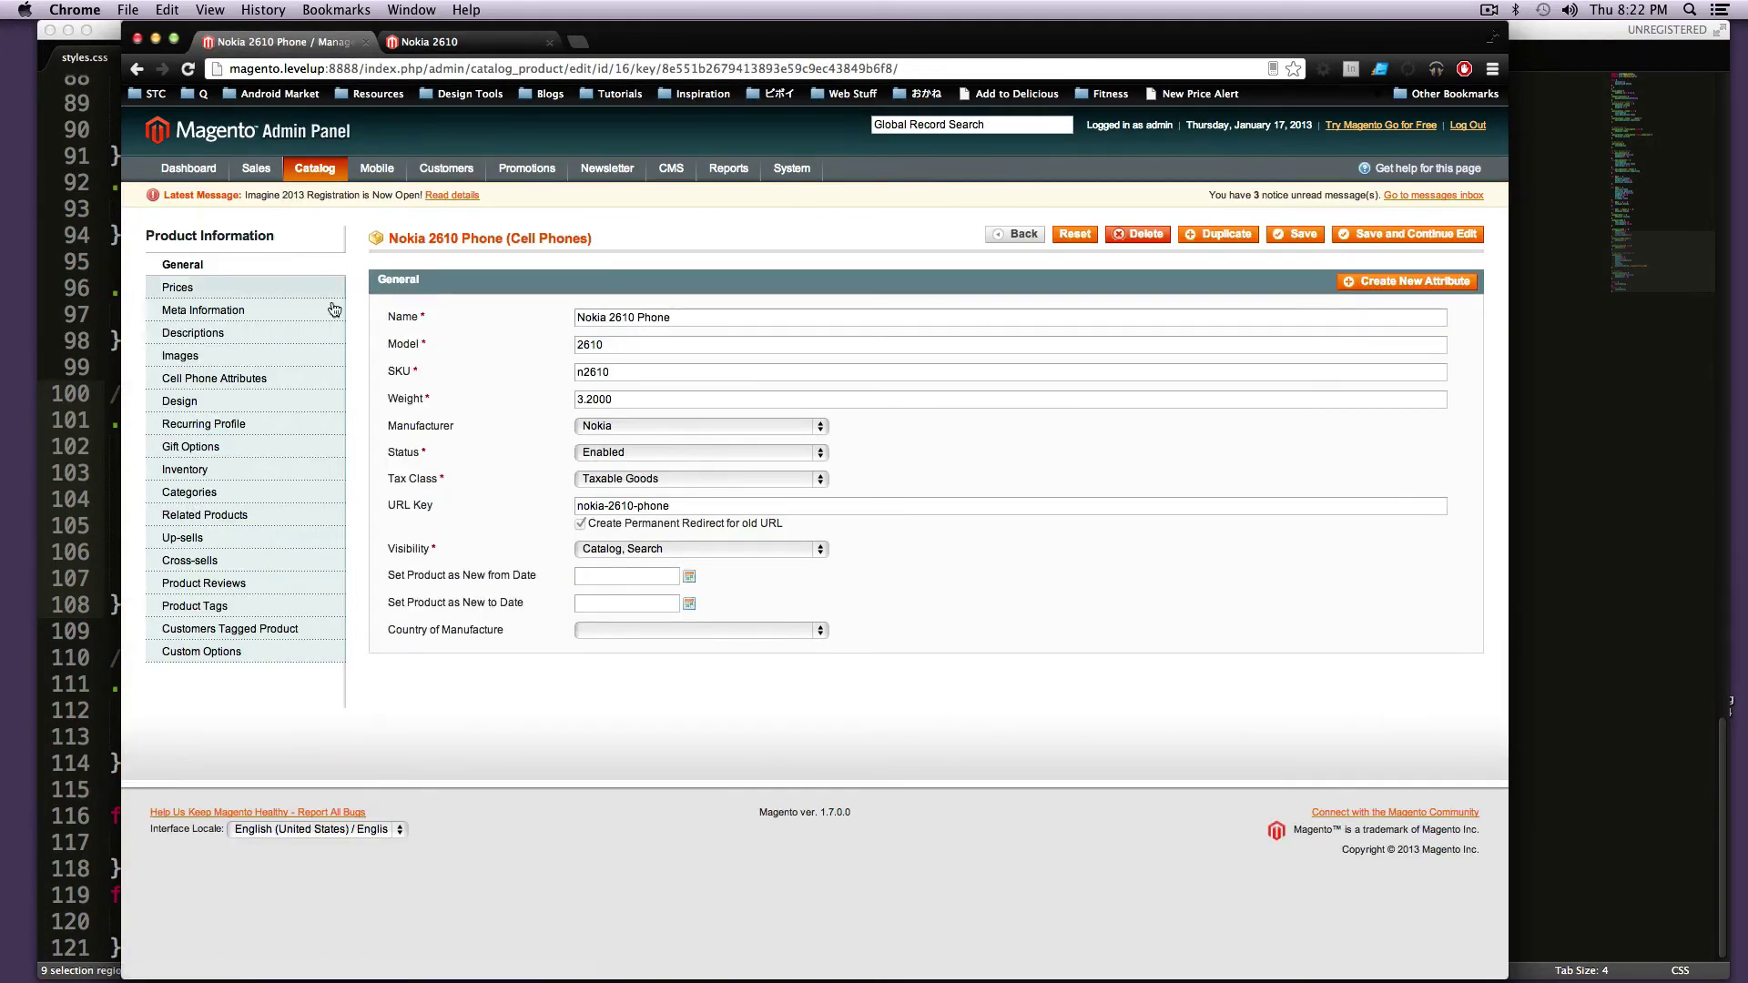
click(269, 652)
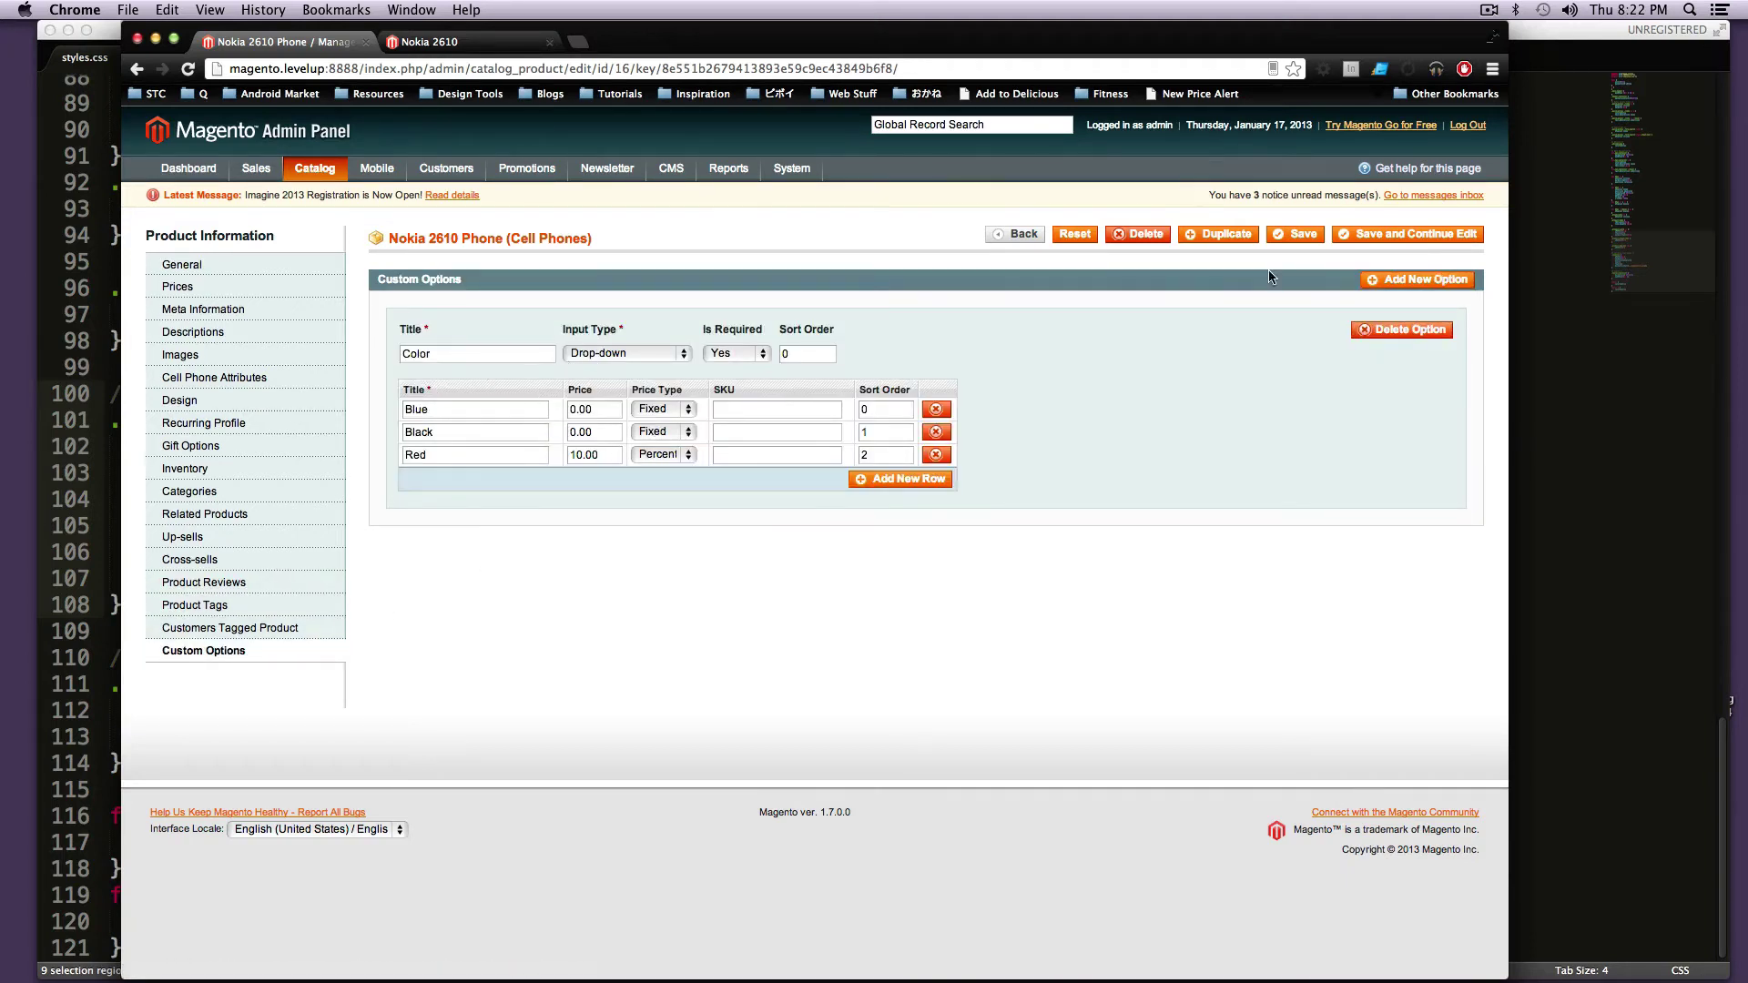
click(1418, 280)
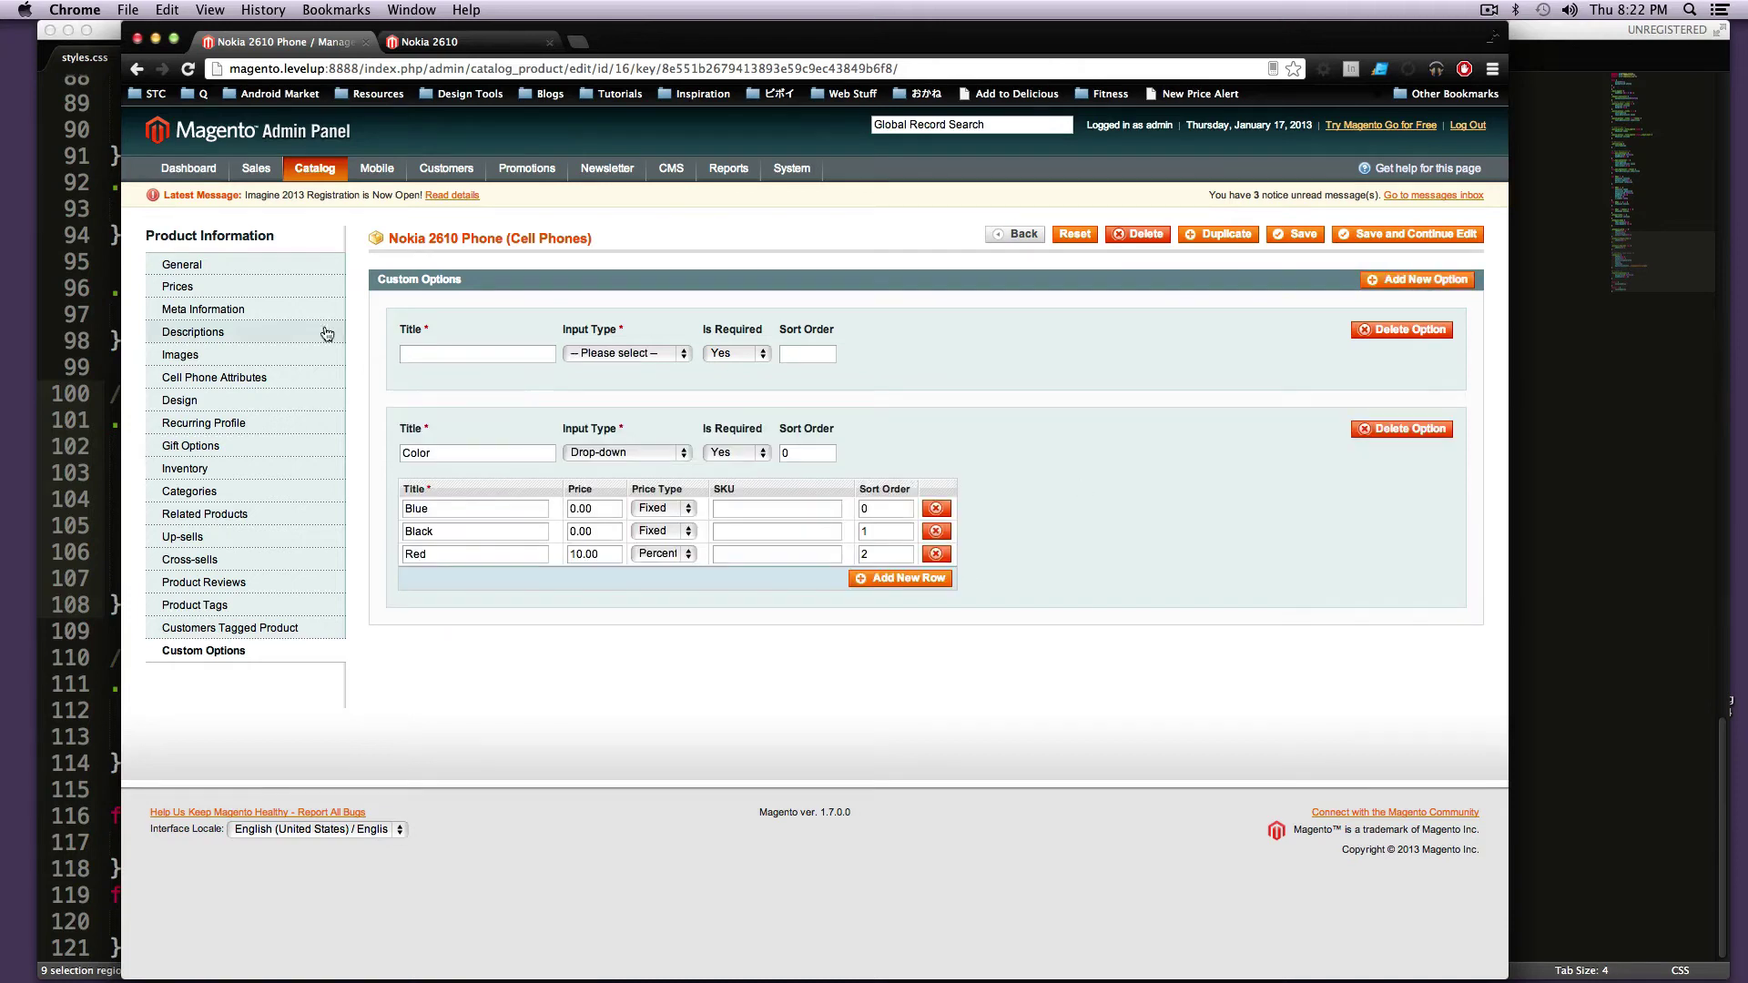
click(626, 353)
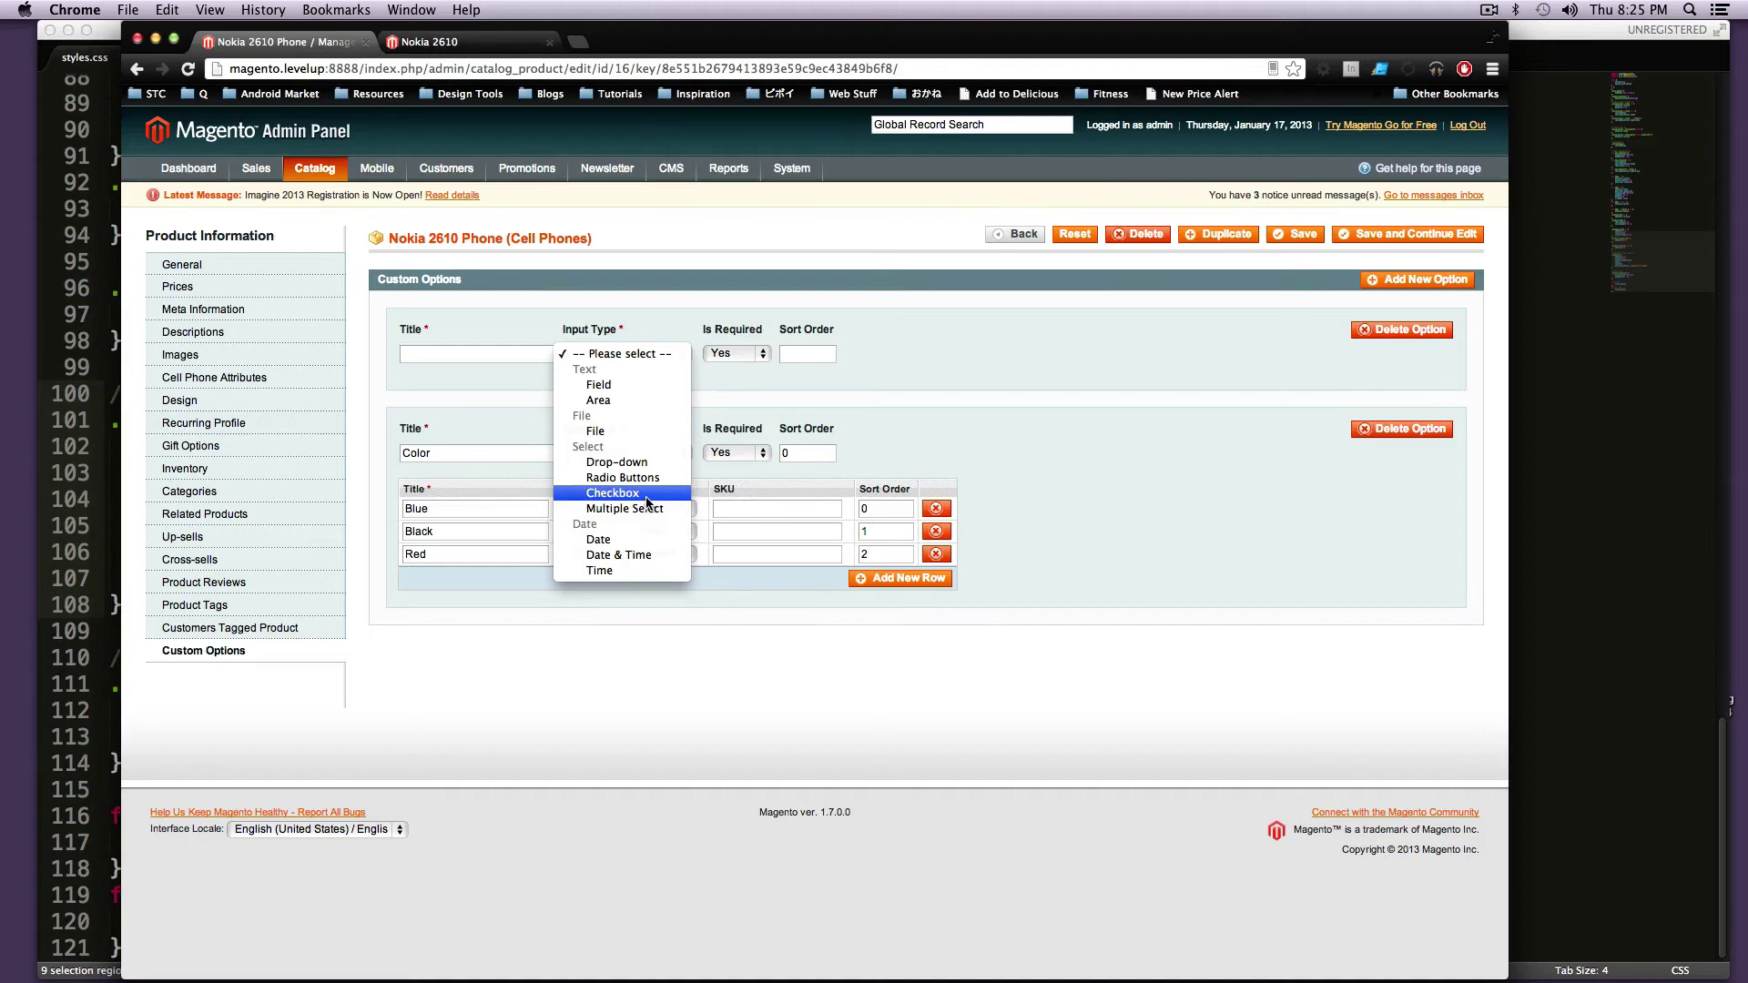
click(646, 496)
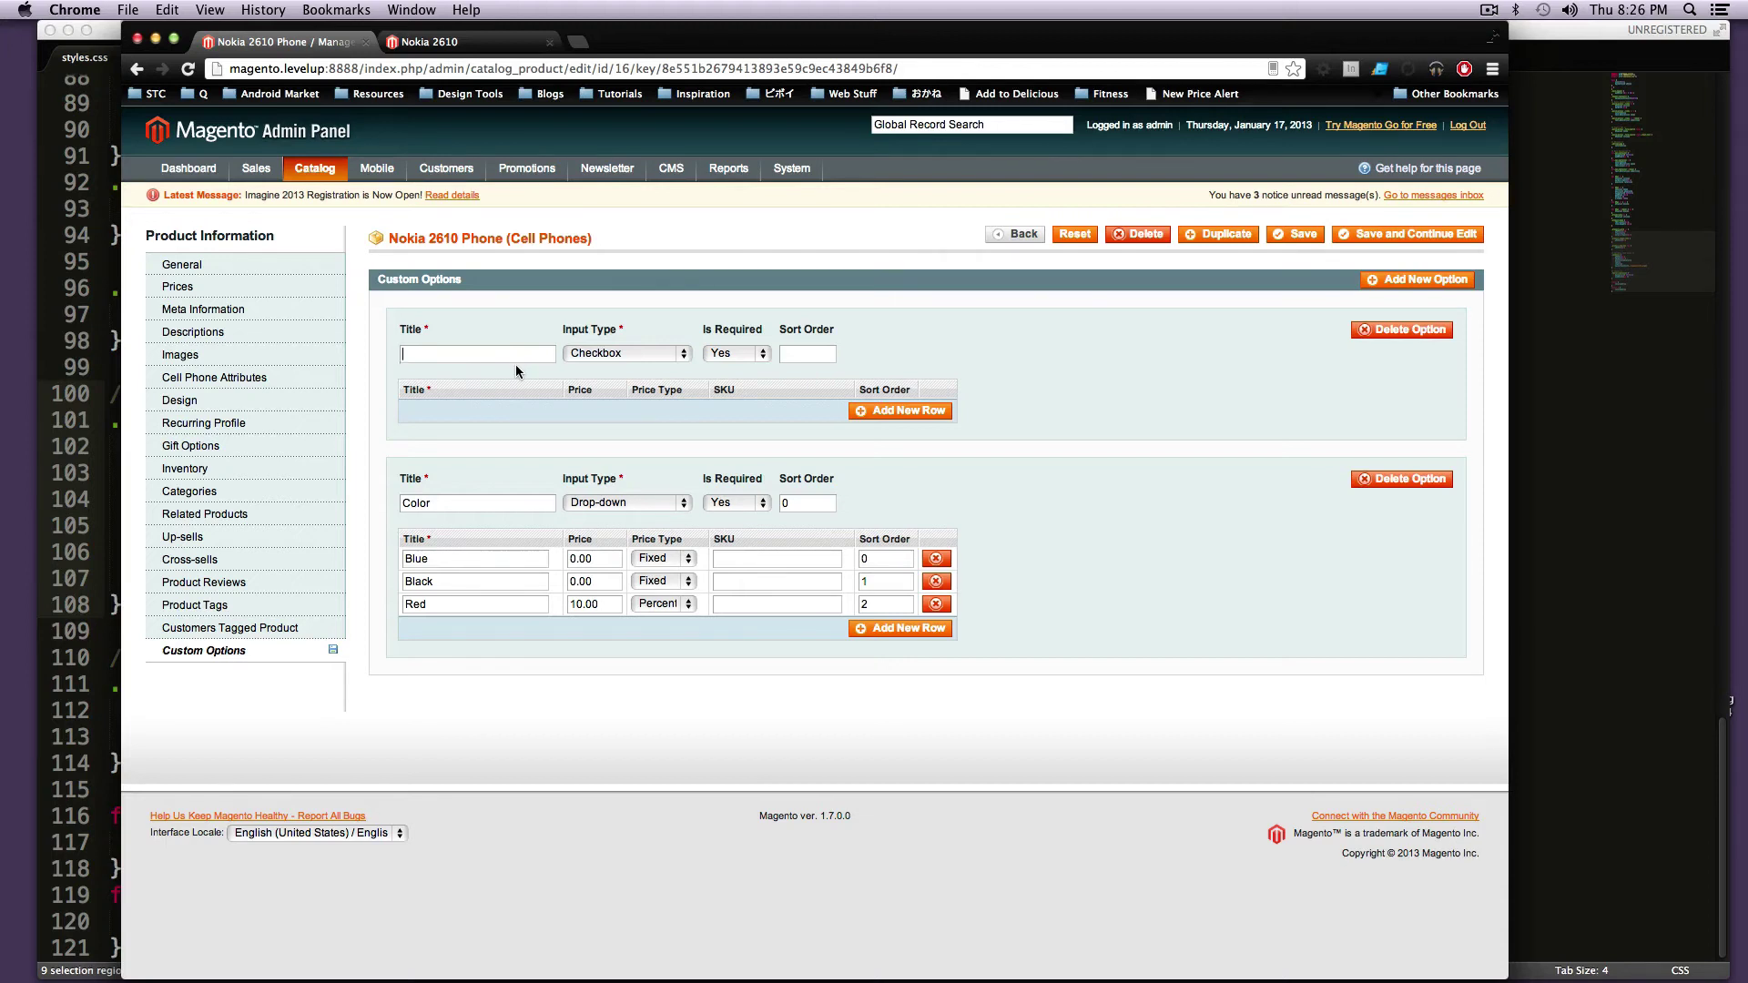
- Title the checkbox option 'Disclaimer', keep it required, and set sort order 1
text(D)
text(iscl)
key(BackSpace)
text(claimr)
key(BackSpace)
text(er)
right_click(455, 355)
click(510, 246)
click(804, 356)
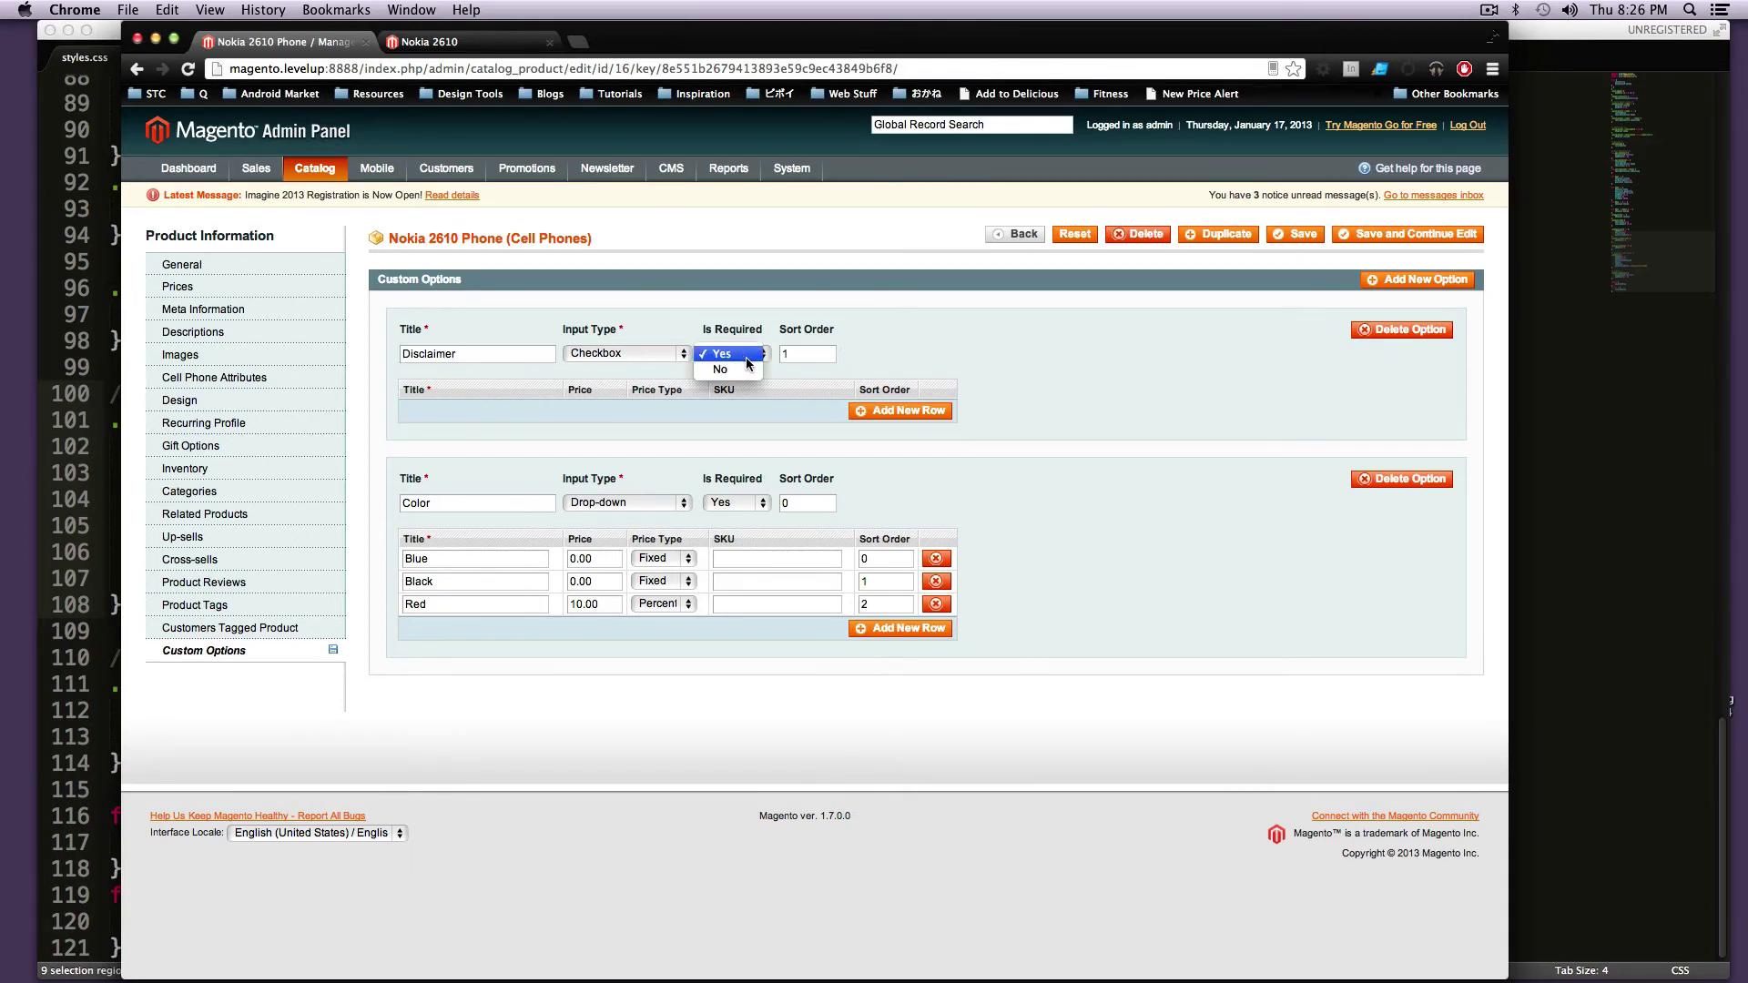
click(745, 355)
- Add an 'I AGREE' value row, retitle the option 'Terms Disclaimer', and save the product
click(899, 411)
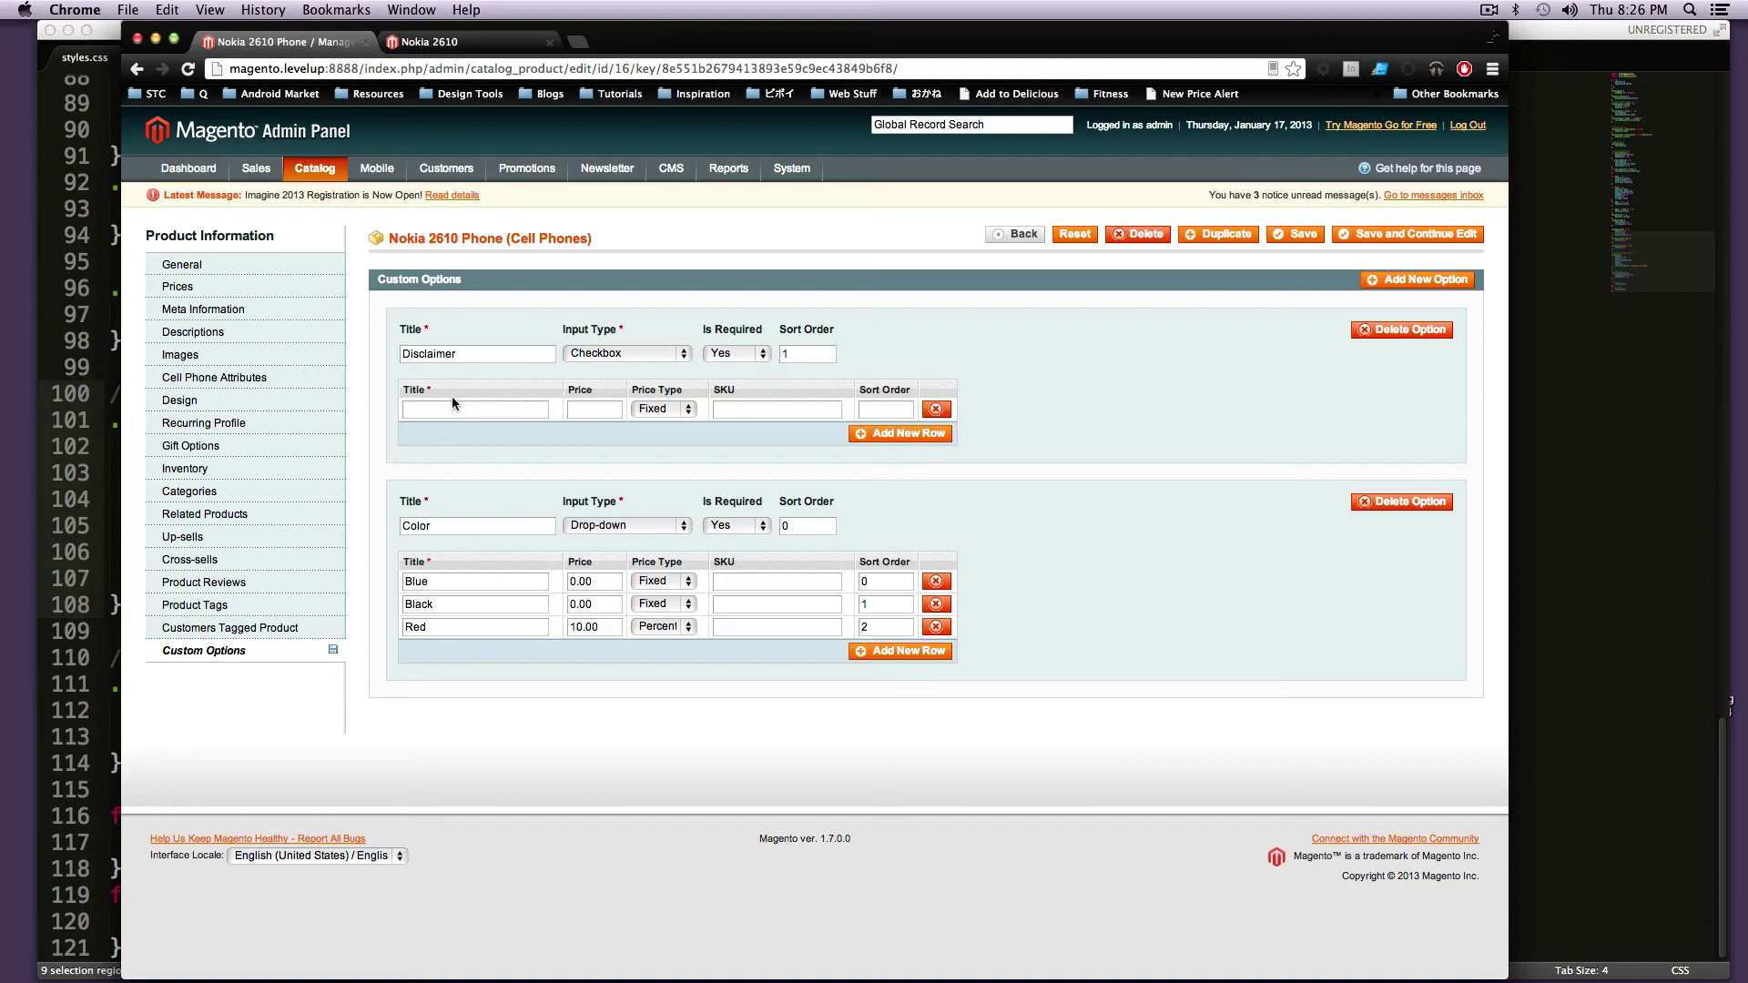
click(600, 412)
click(434, 412)
text(I AGREE)
drag(459, 407, 412, 406)
click(465, 413)
click(404, 353)
text(Terms)
click(1300, 233)
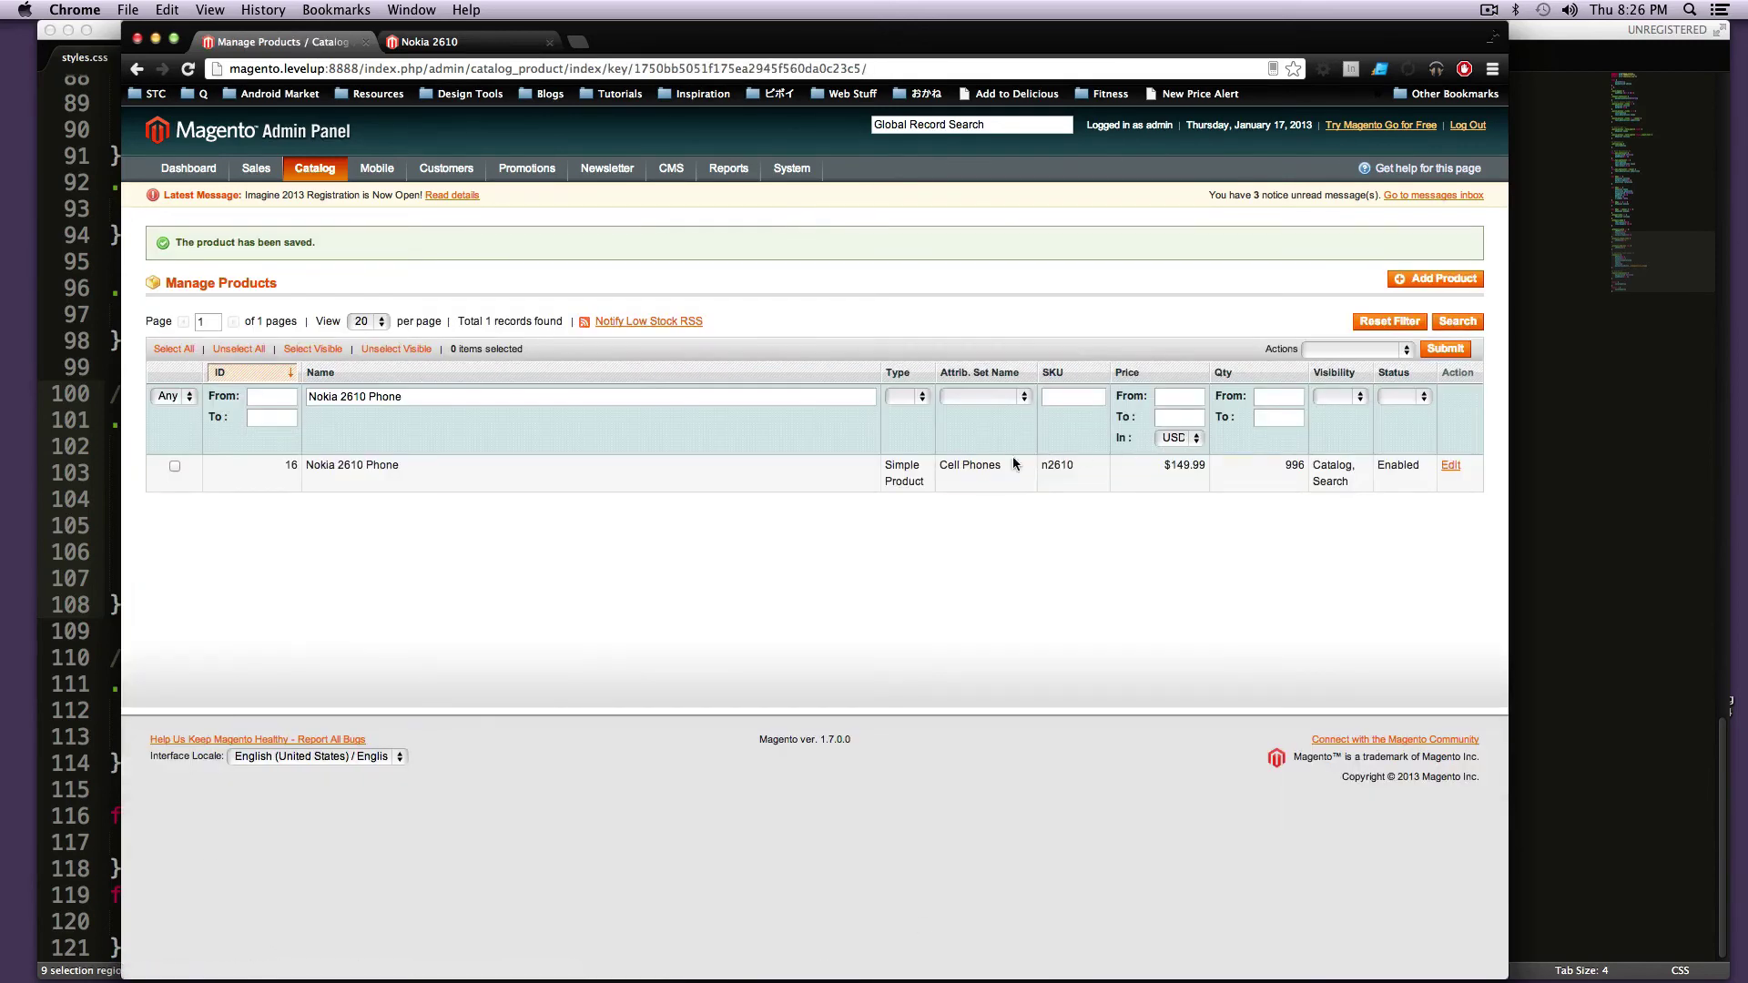
- Reload the storefront product page and try the new Terms Disclaimer I AGREE checkbox
click(437, 42)
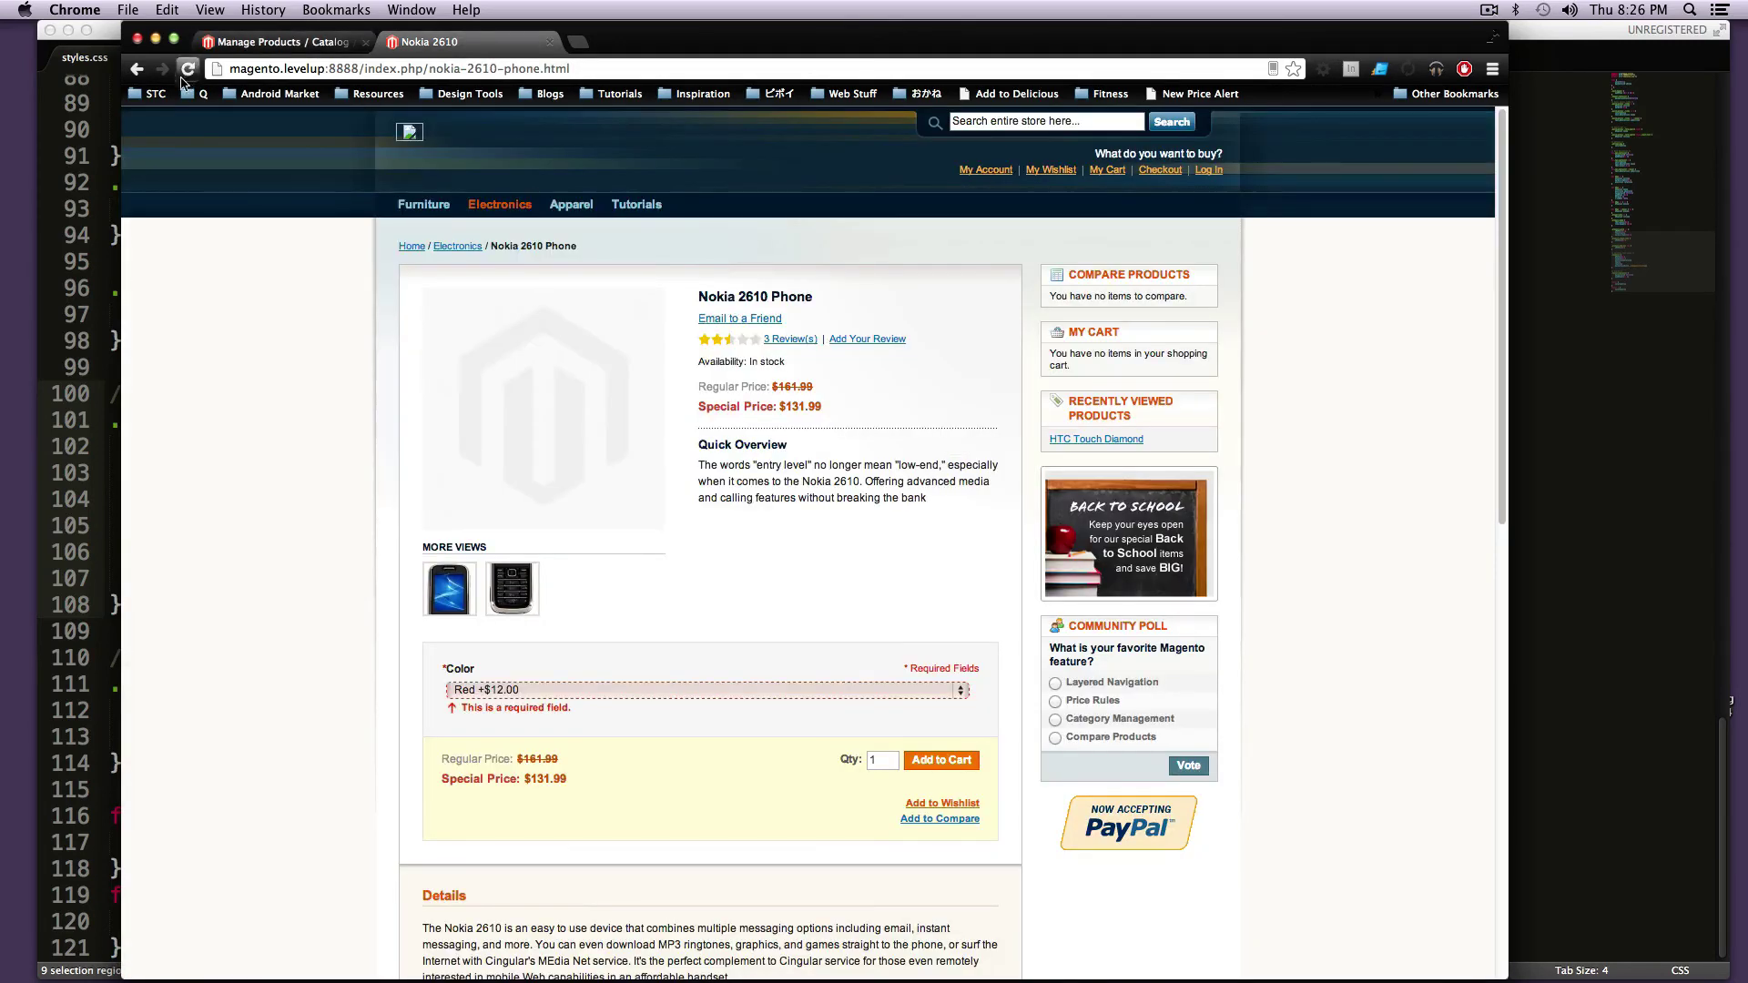
click(187, 69)
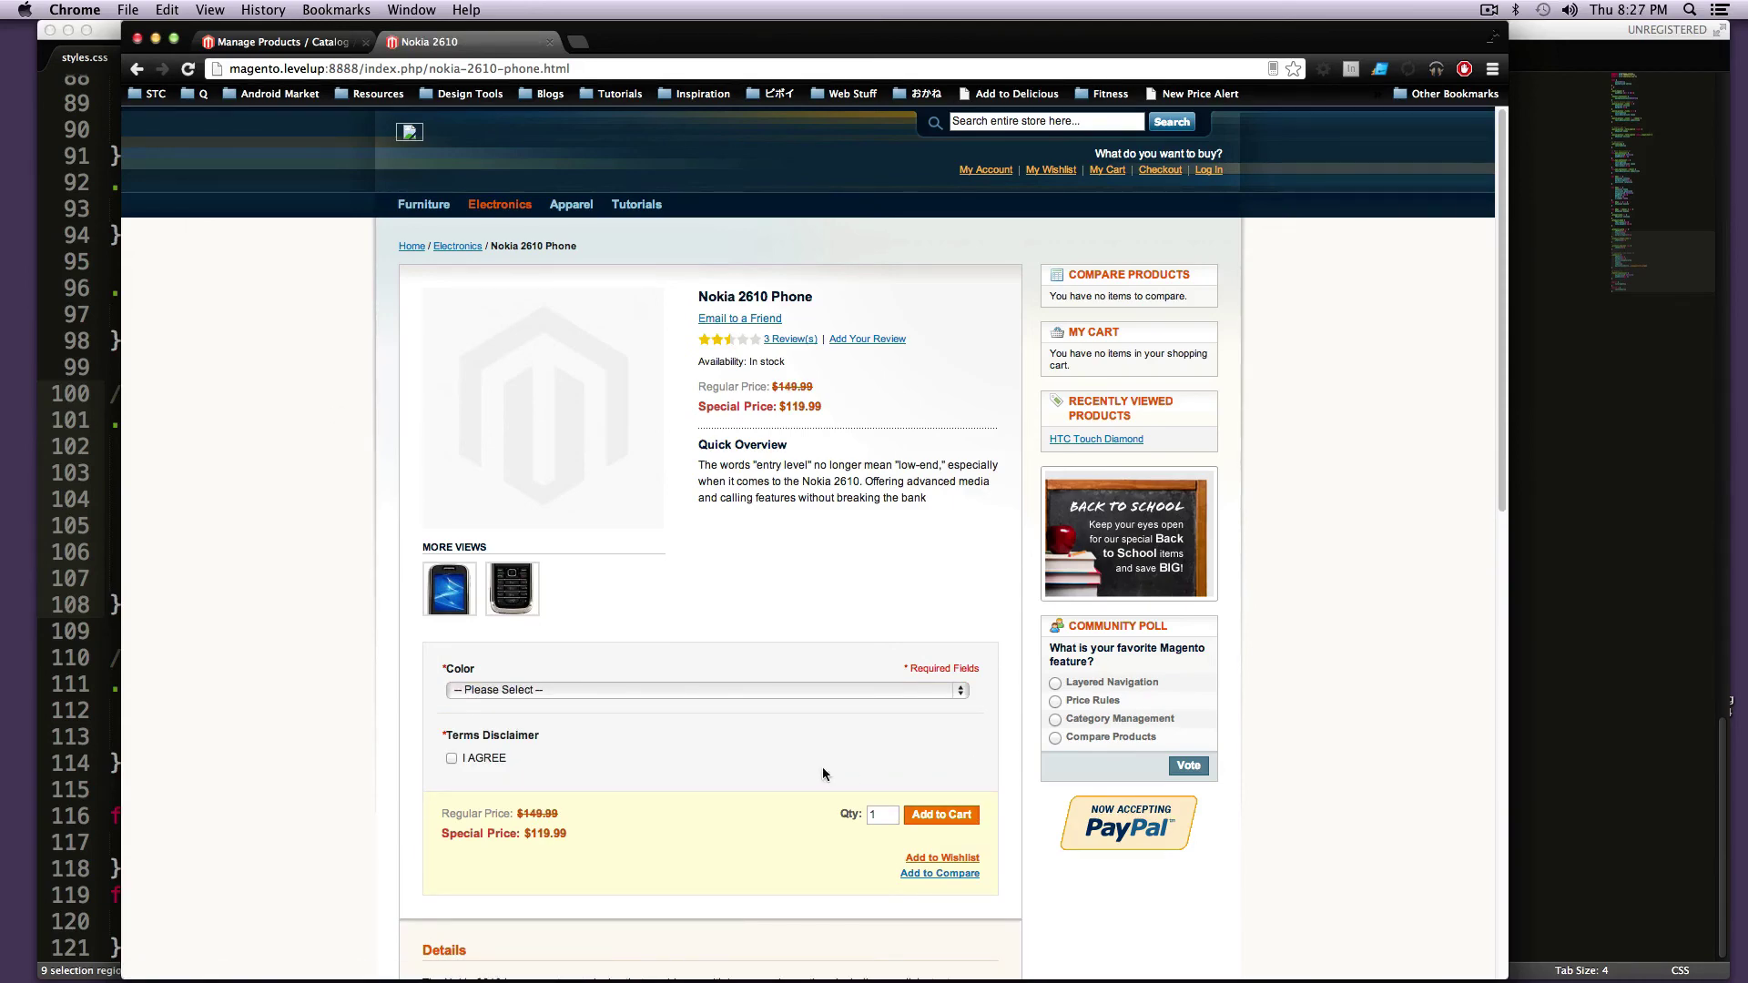
drag(463, 735, 541, 748)
click(541, 745)
click(452, 758)
click(452, 759)
- Choose Black, see Add to Cart fail without agreeing, then tick I AGREE and add to cart
click(921, 689)
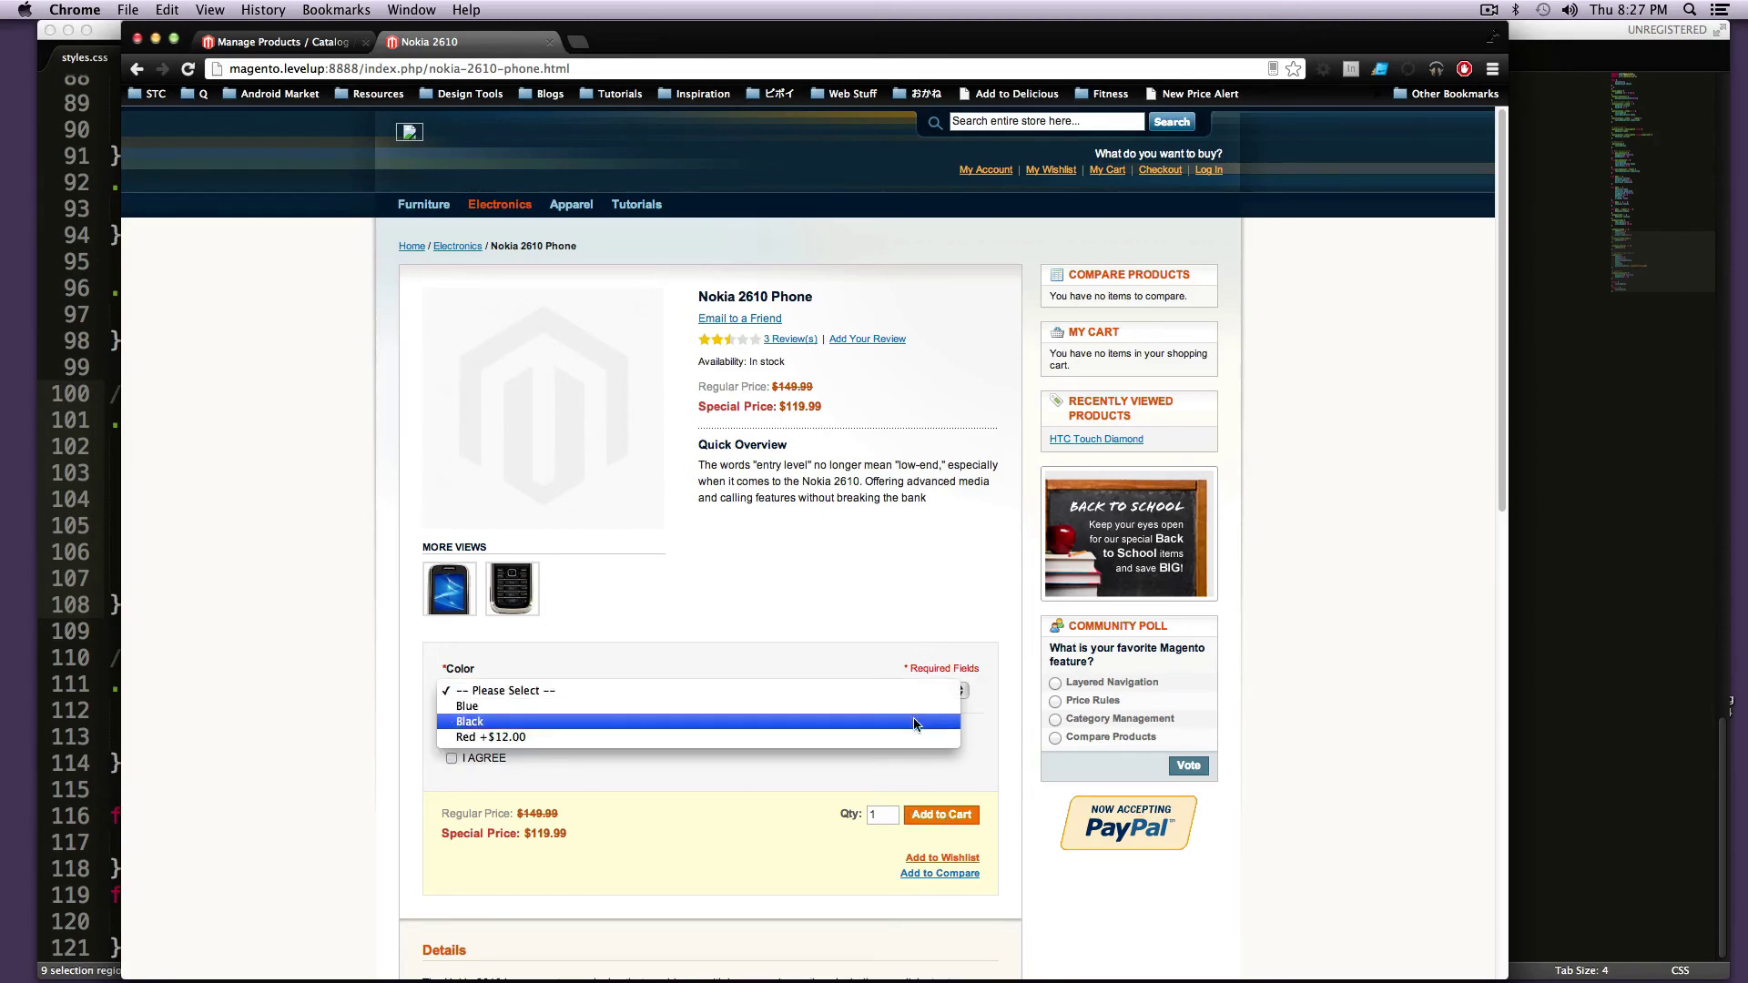
click(915, 721)
click(947, 825)
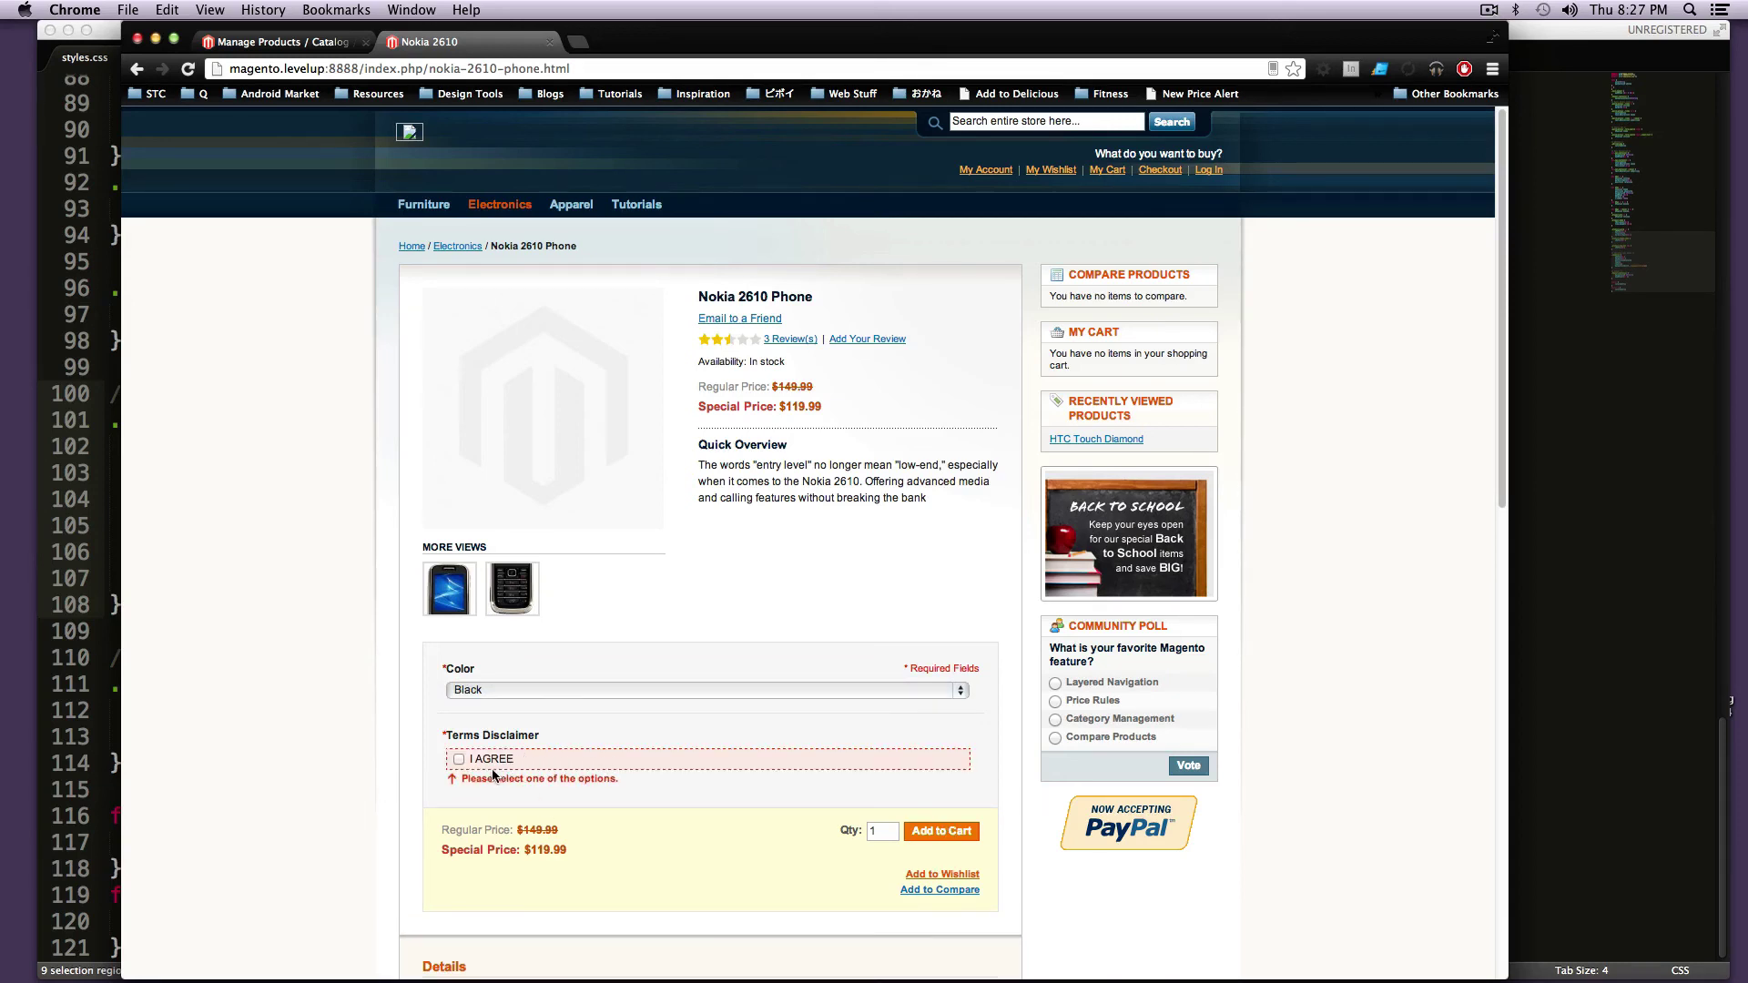
click(459, 758)
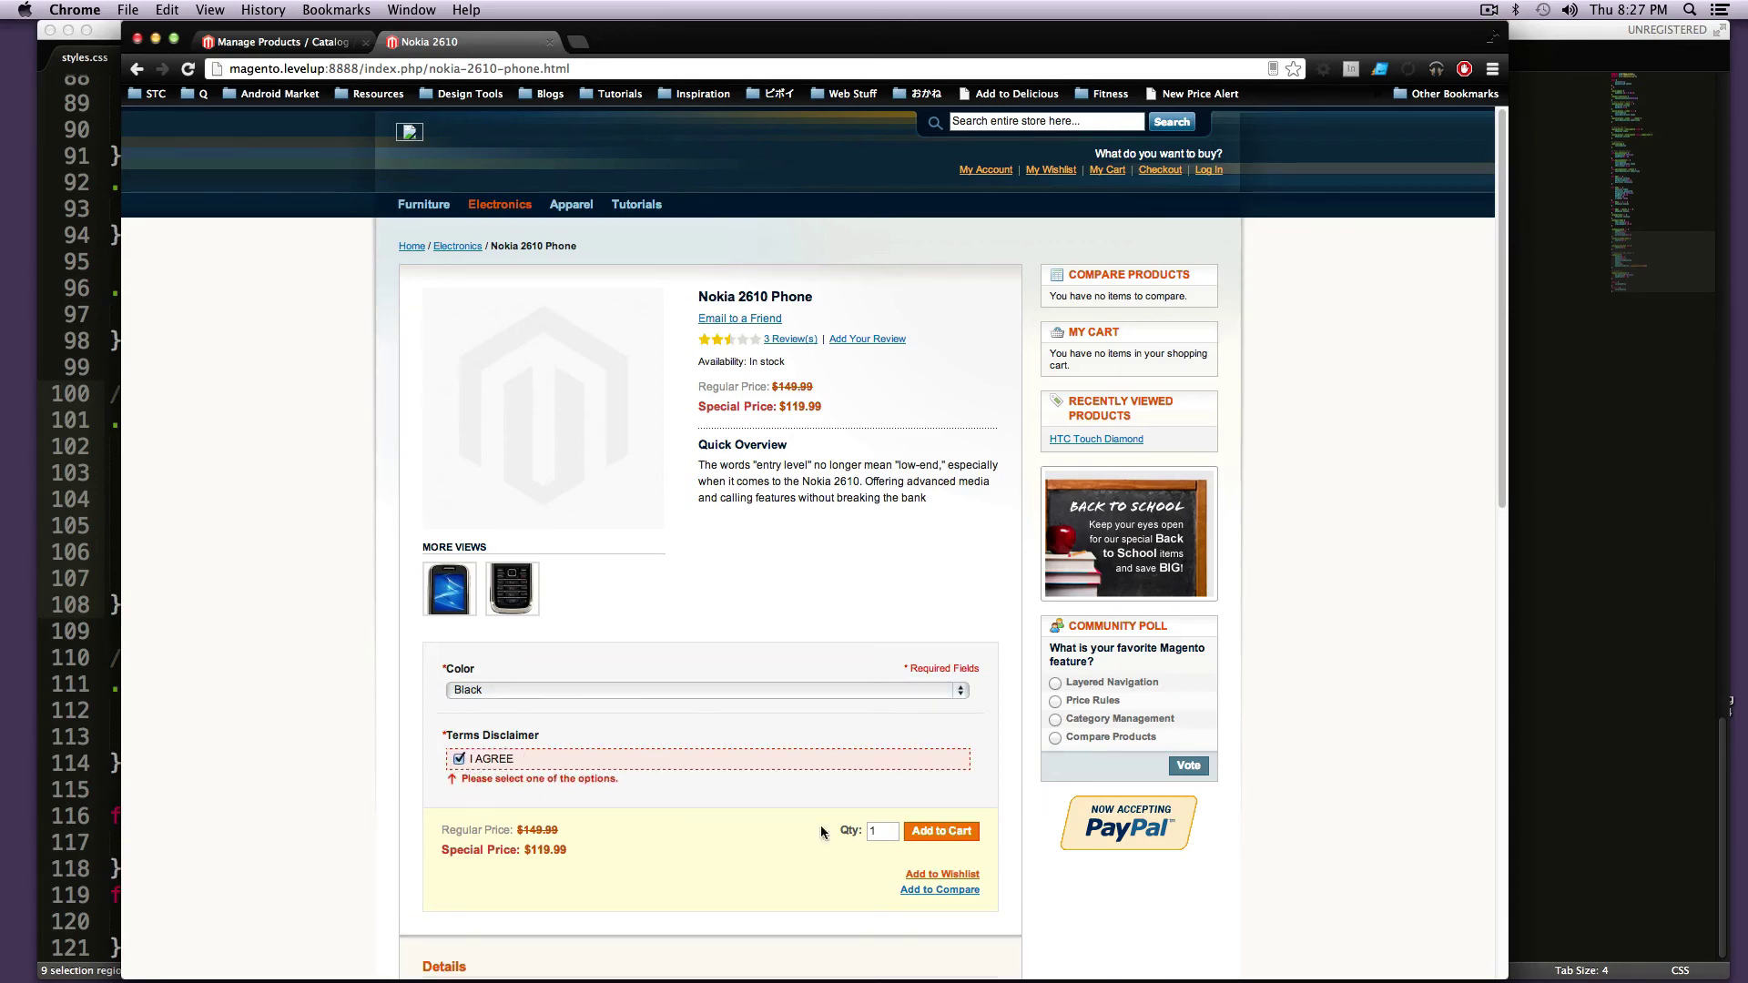
click(927, 832)
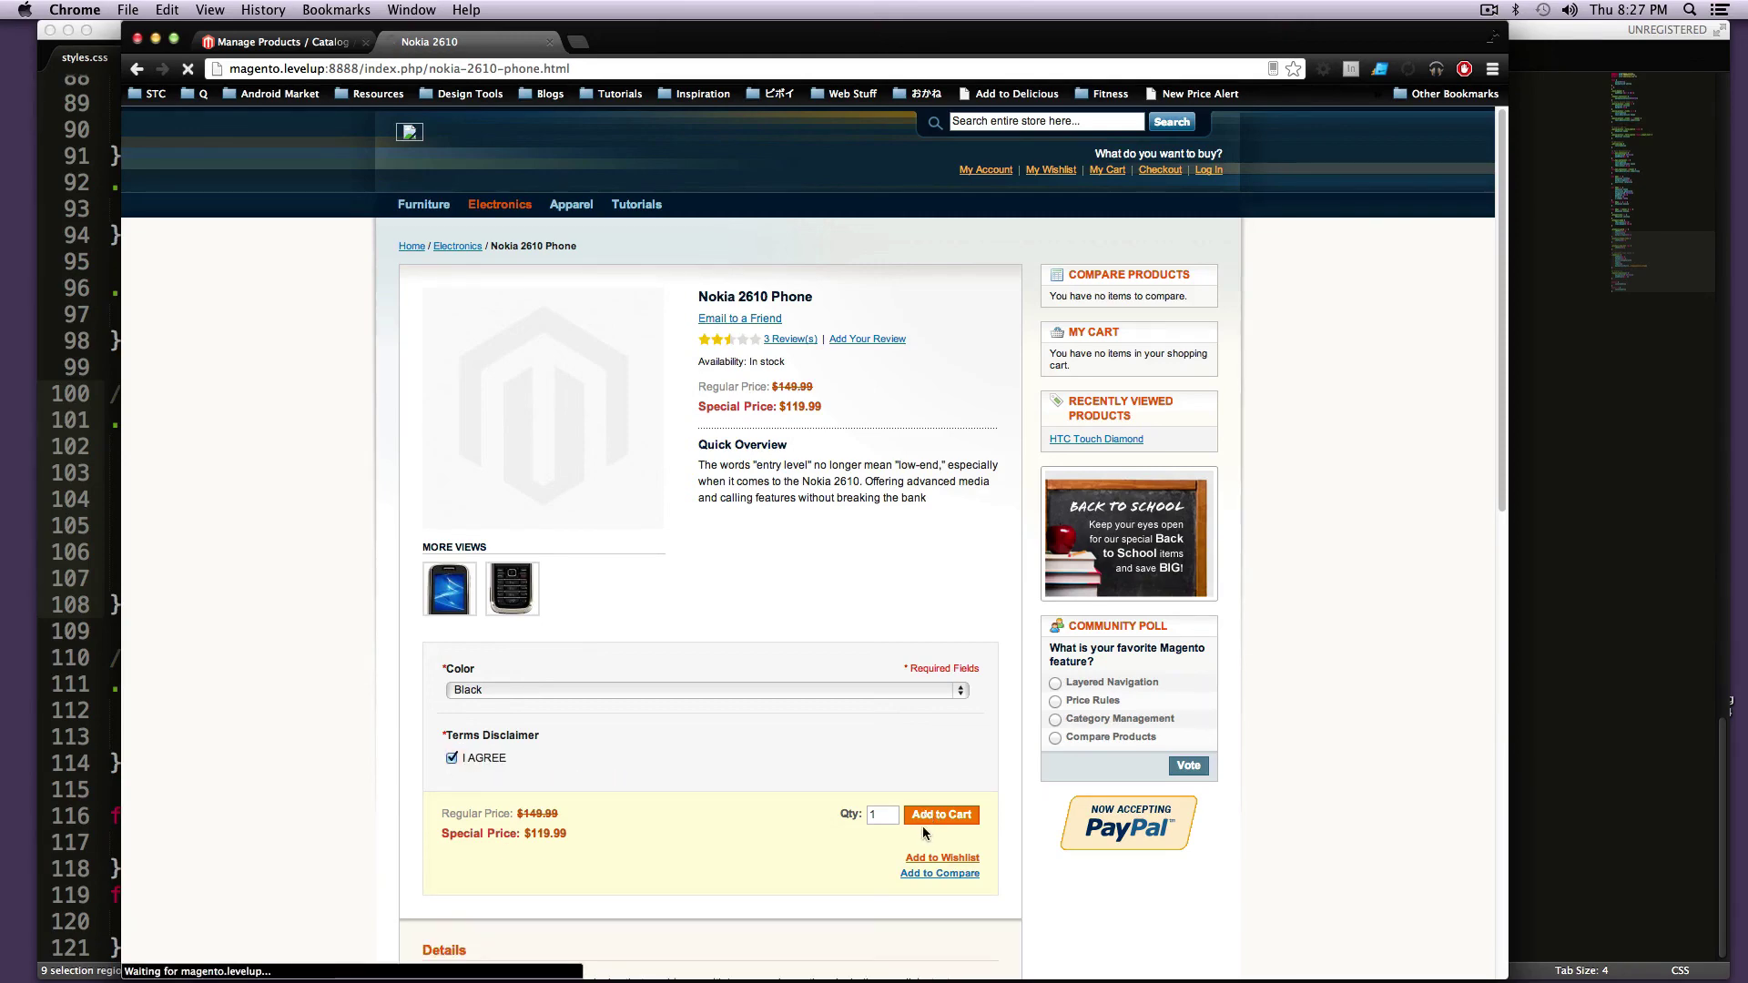